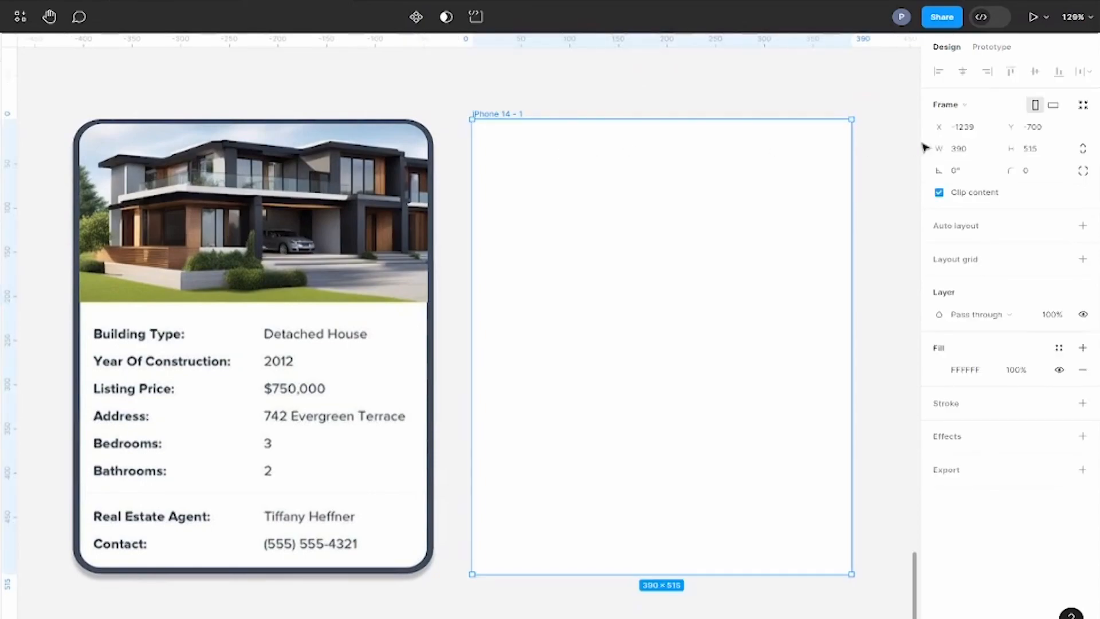
Step: Set the blank card frame's corner radius to 16
click(1030, 179)
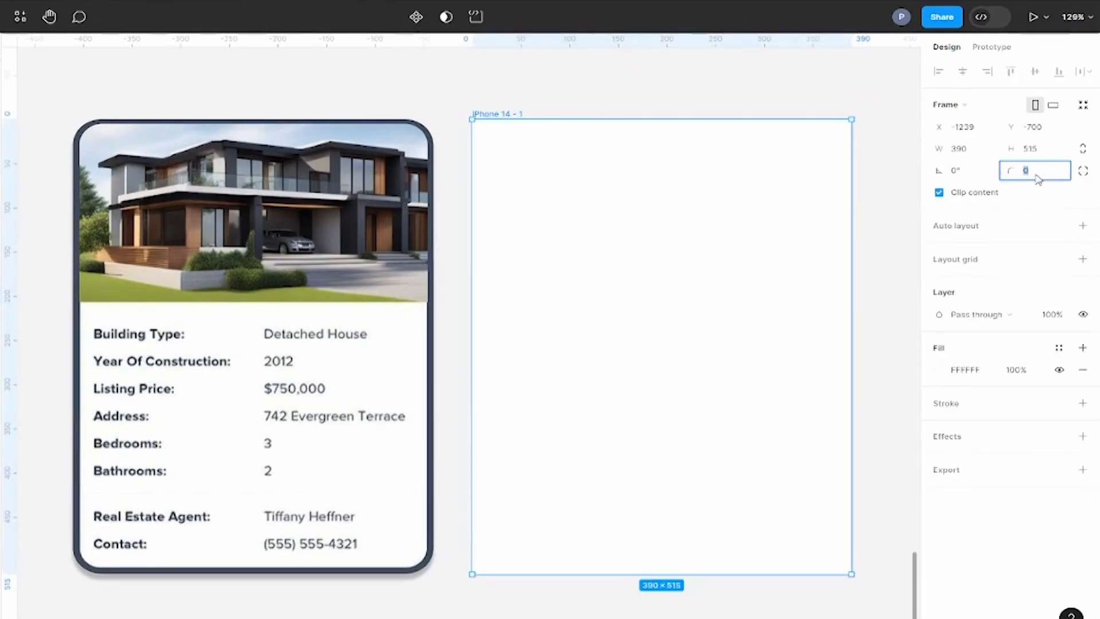
text(16)
key(Return)
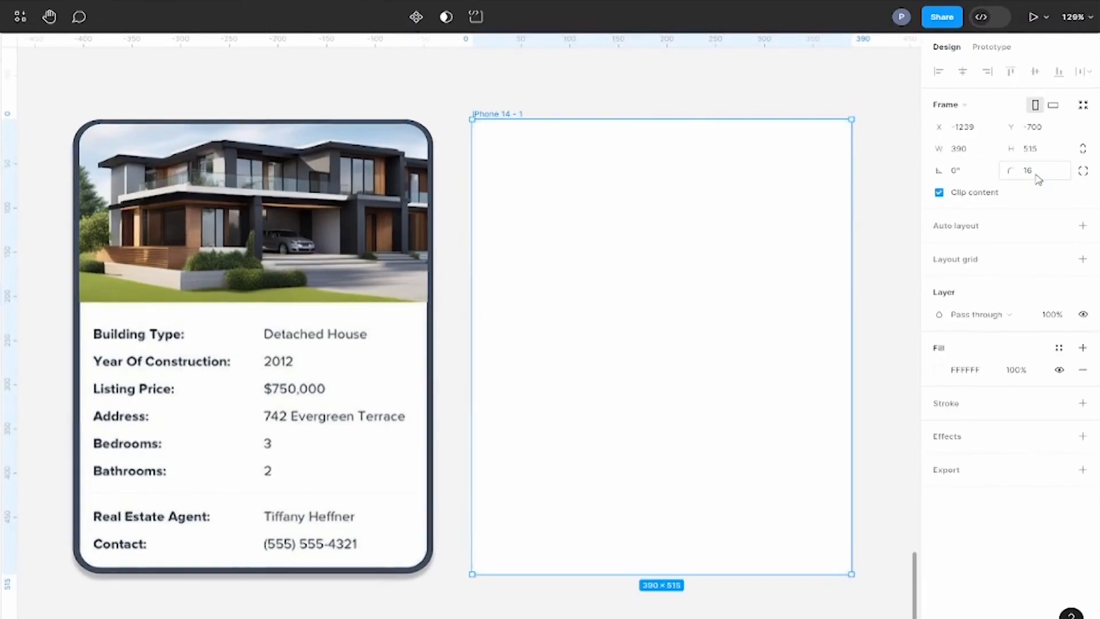
click(739, 91)
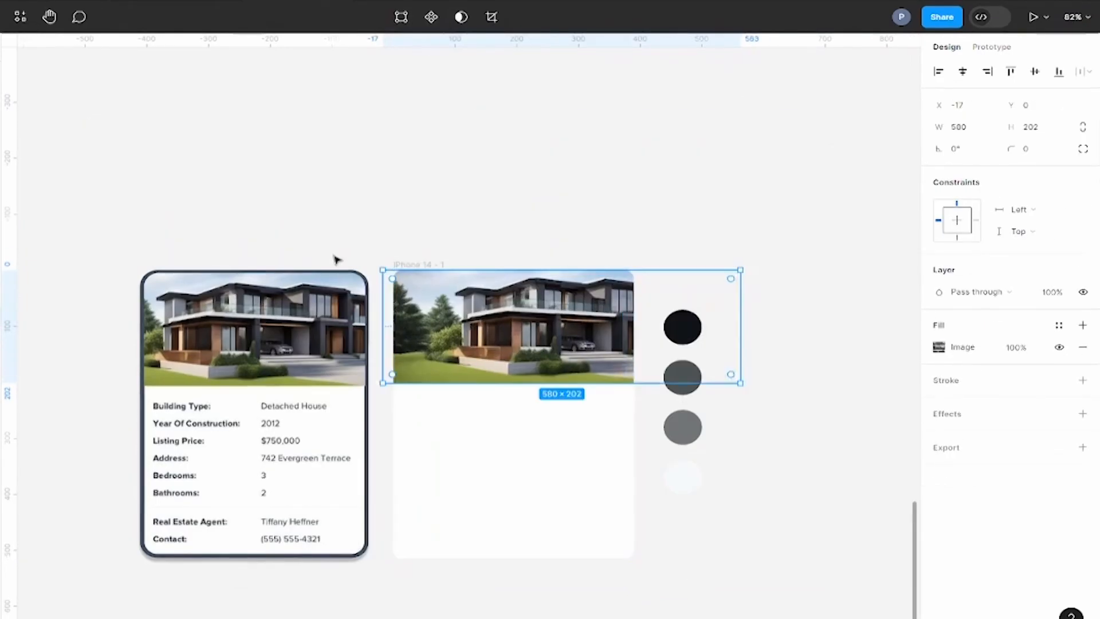
Step: Resize and reposition the house photo to about 599 × 209 so it fills the upper part of the new card frame
ctrl+scroll(489, 228, up, 5)
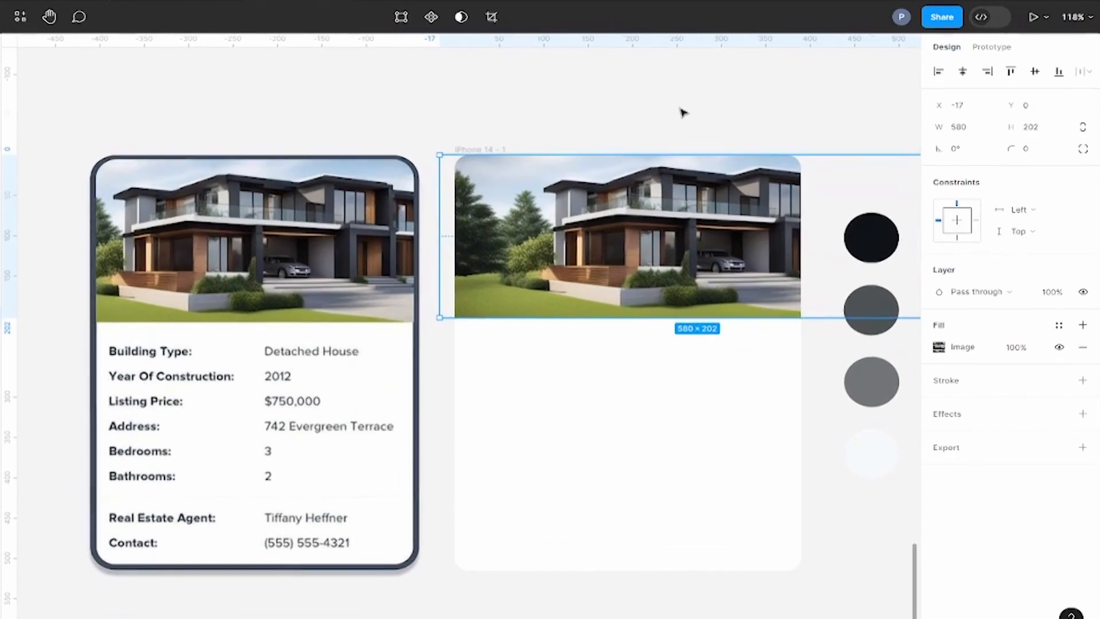
drag(647, 241, 633, 240)
drag(424, 318, 407, 323)
drag(711, 268, 680, 269)
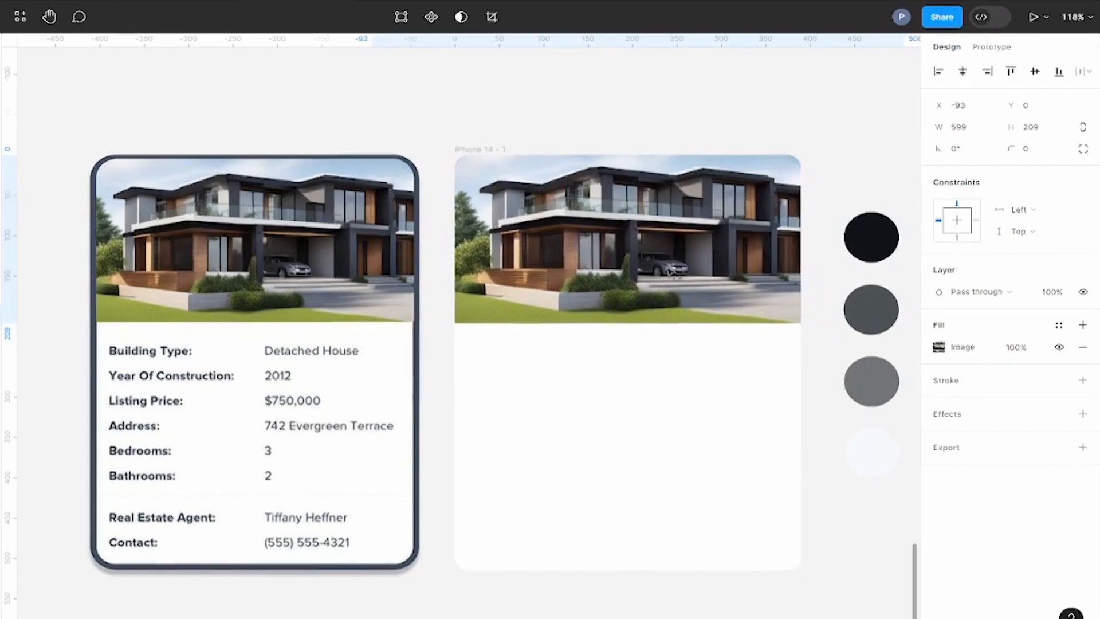
click(713, 96)
scroll(713, 96, down, 1)
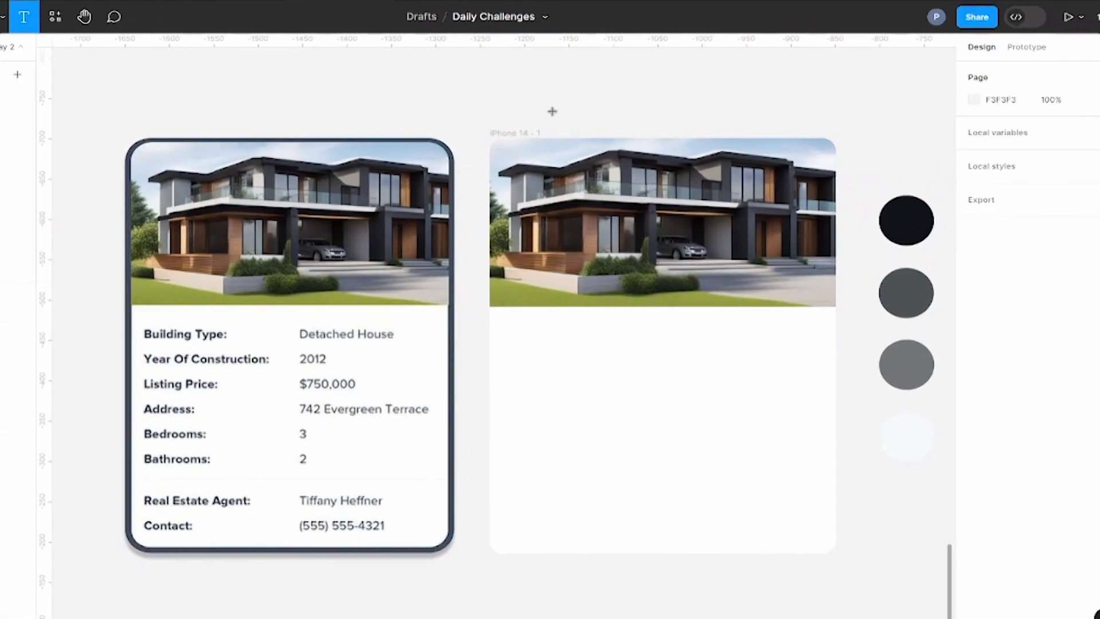
Step: Add a "Detached House" text label above the new card, in Medium weight and uppercase
click(701, 115)
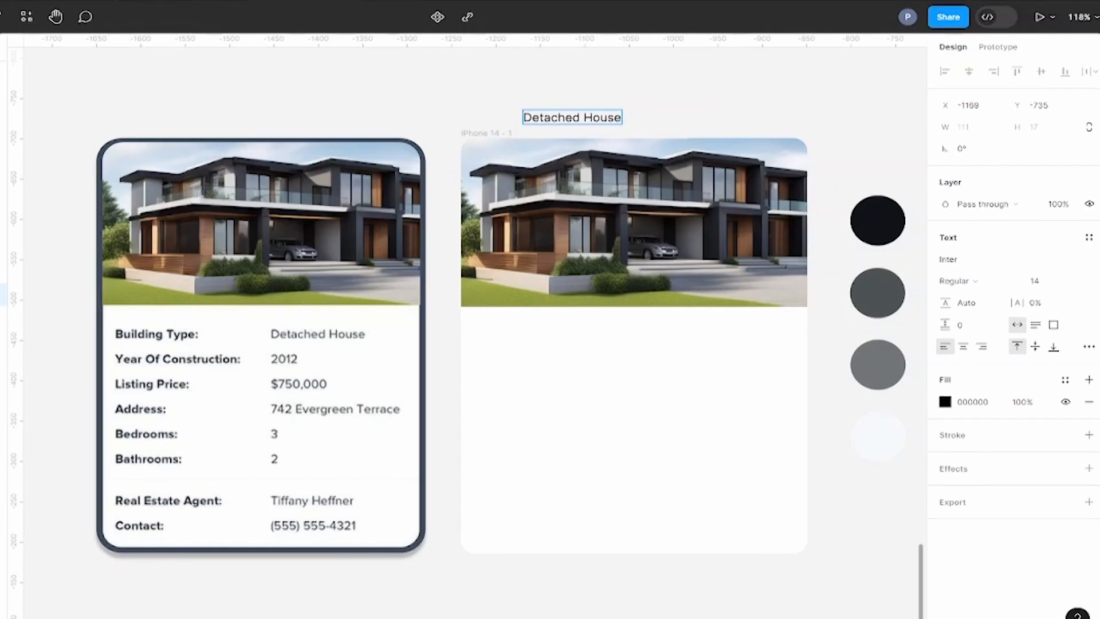
click(955, 281)
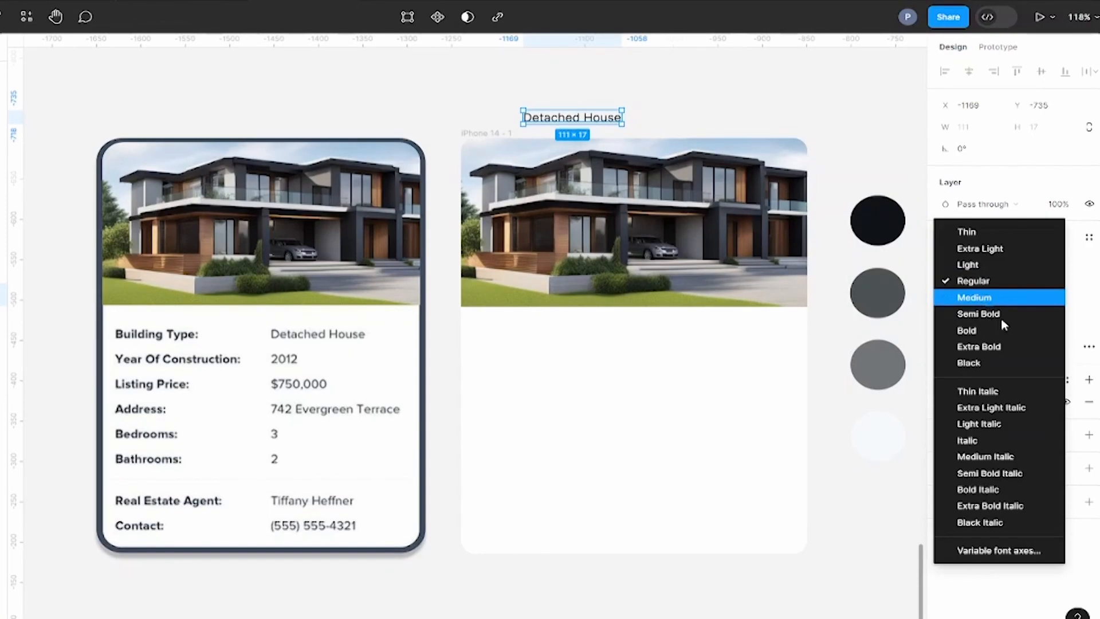
click(987, 296)
click(1089, 348)
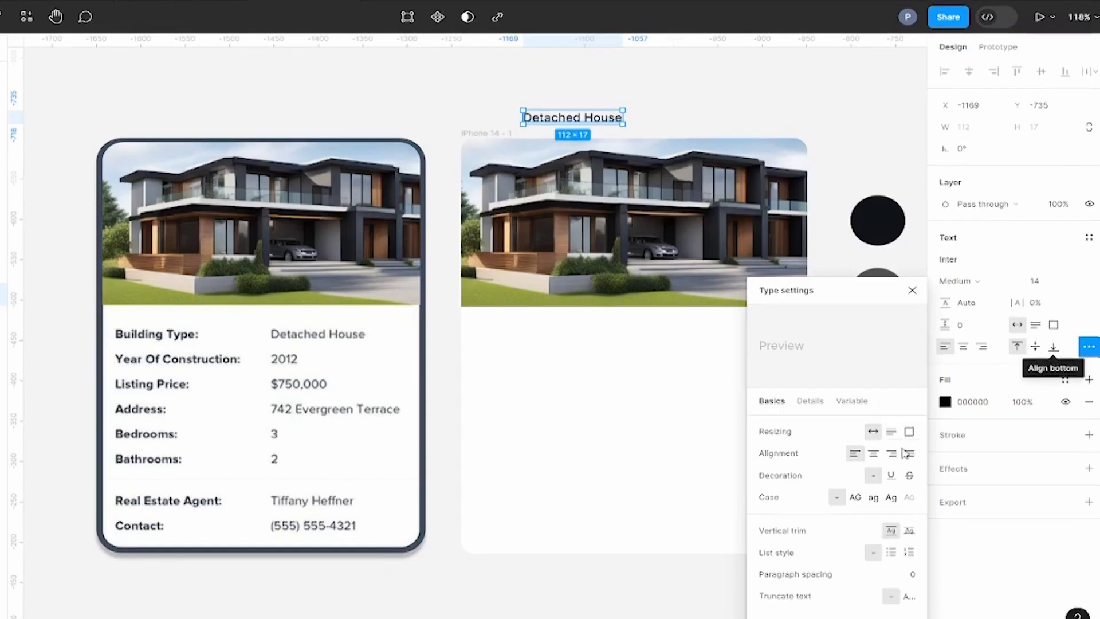
click(855, 498)
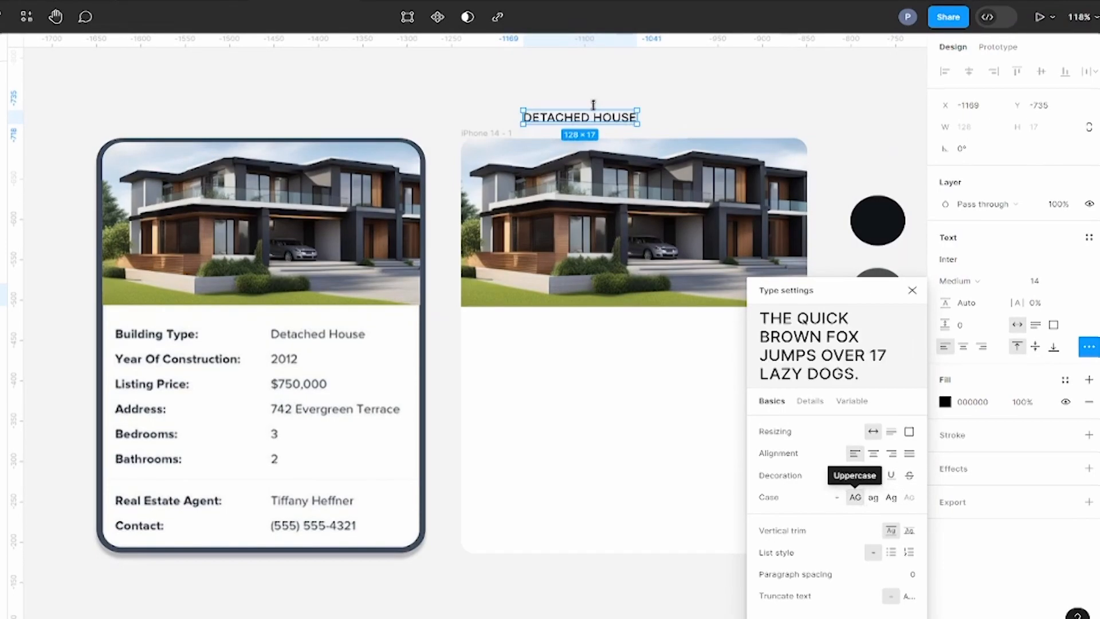
click(652, 92)
Step: Move the DETACHED HOUSE label just below the photo in the new card and style it Semi Bold at size 12
drag(596, 125, 549, 334)
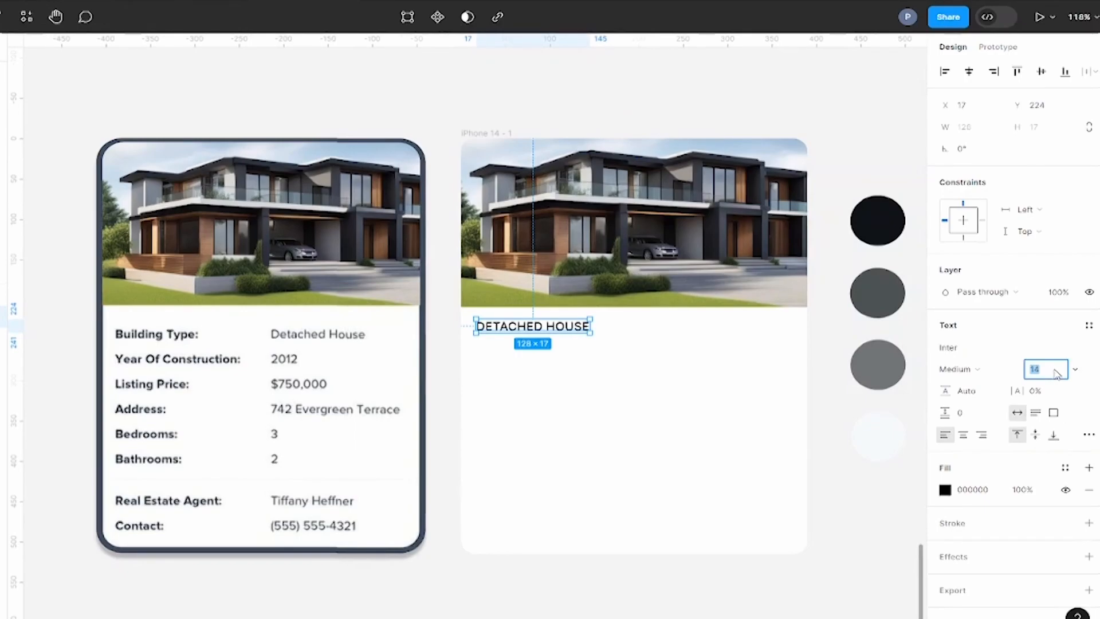
key(Down)
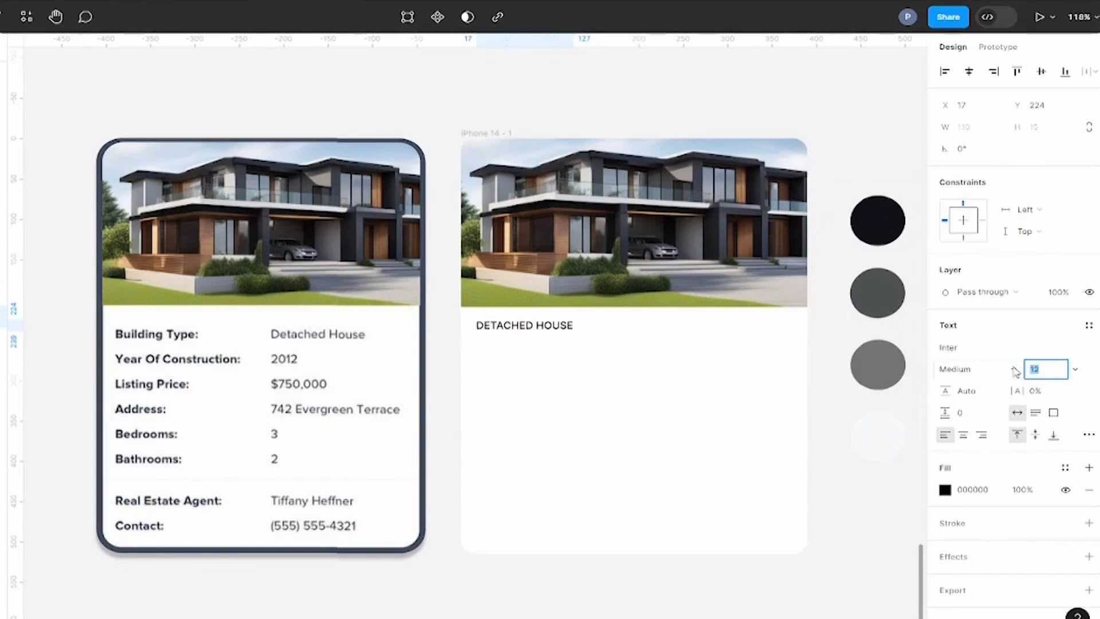
click(1016, 370)
click(985, 385)
Step: Fill the DETACHED HOUSE label with the dark grey 4D5353 sampled from the second palette circle
click(945, 488)
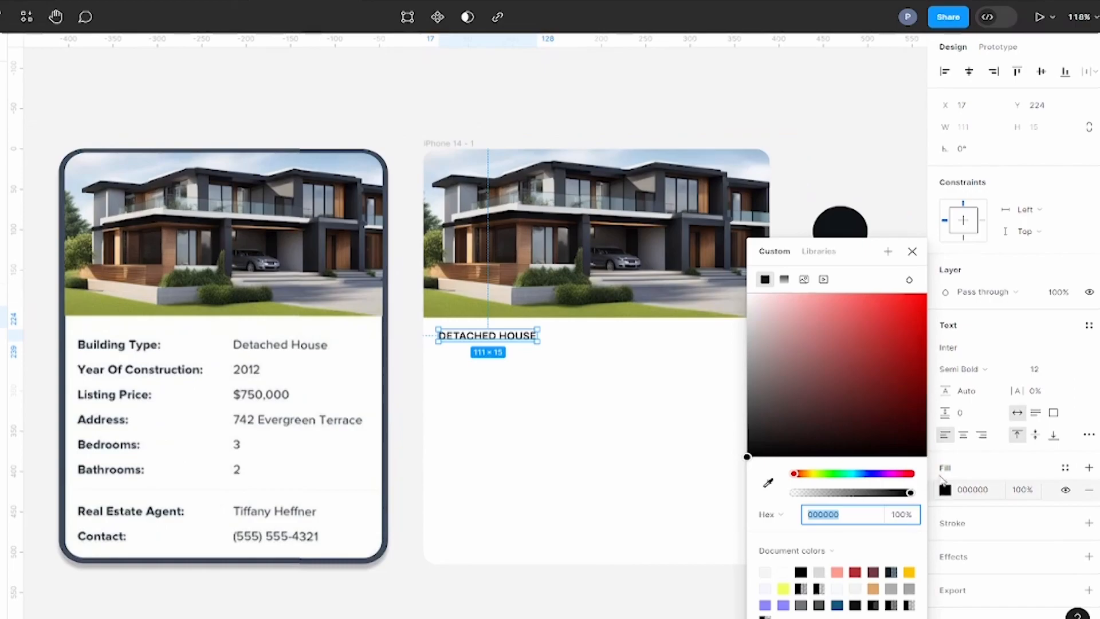
drag(871, 247, 660, 287)
click(558, 524)
click(854, 100)
click(702, 293)
click(852, 147)
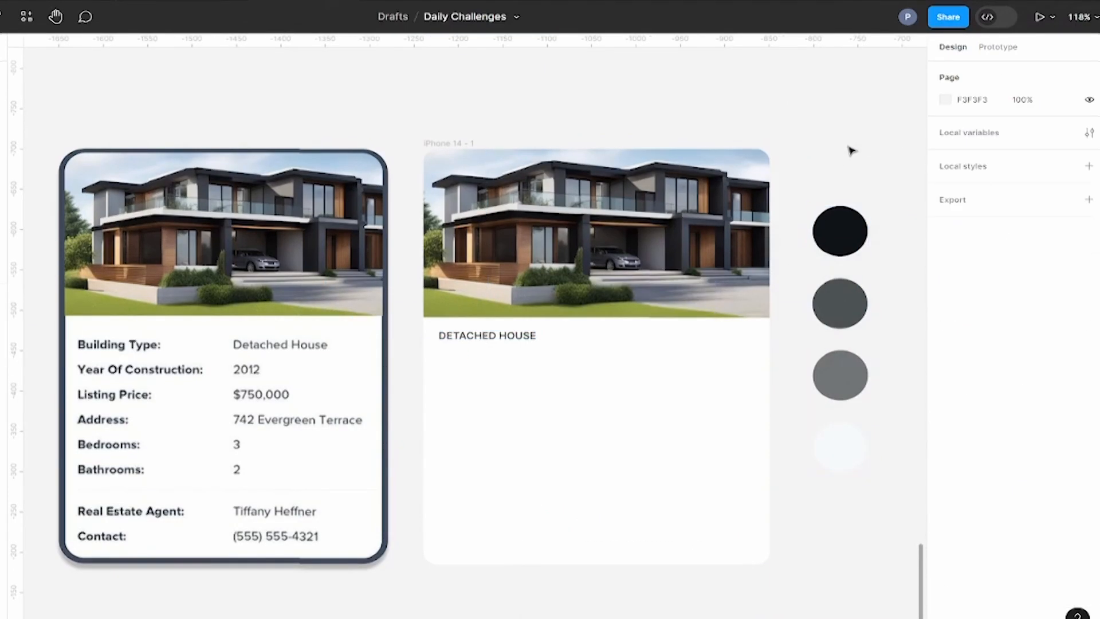
Step: Duplicate the DETACHED HOUSE label beside the original and change the copy's text to "11 YR OLD"
click(488, 339)
double_click(602, 338)
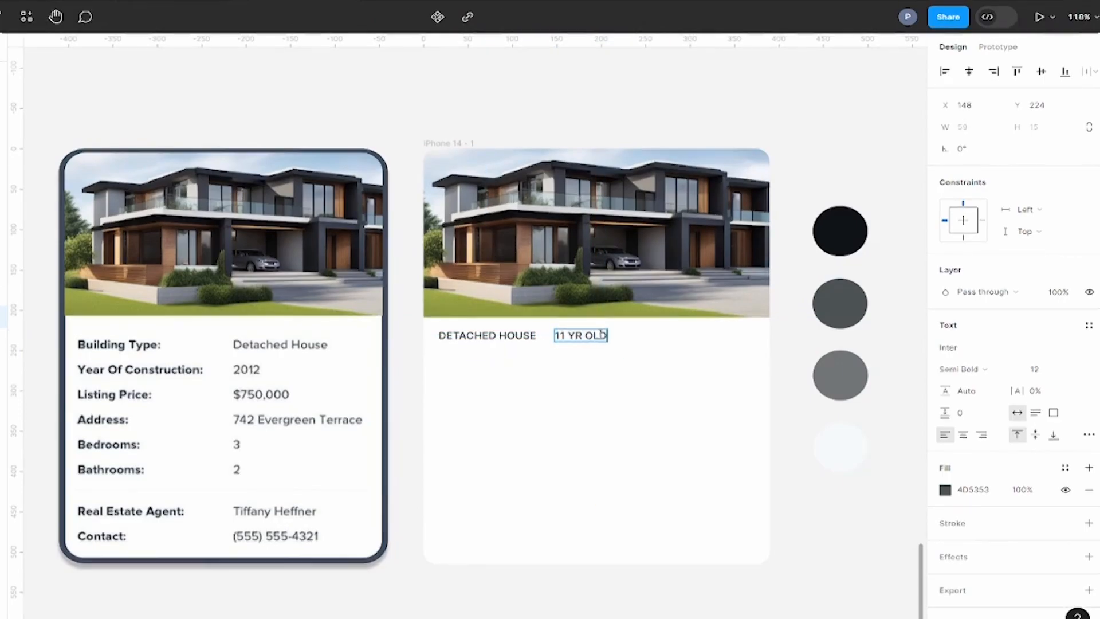
click(802, 309)
Step: Draw a 4 × 4 ellipse as a separator dot between the DETACHED HOUSE and 11 YR OLD labels
scroll(479, 335, up, 2)
scroll(616, 335, up, 2)
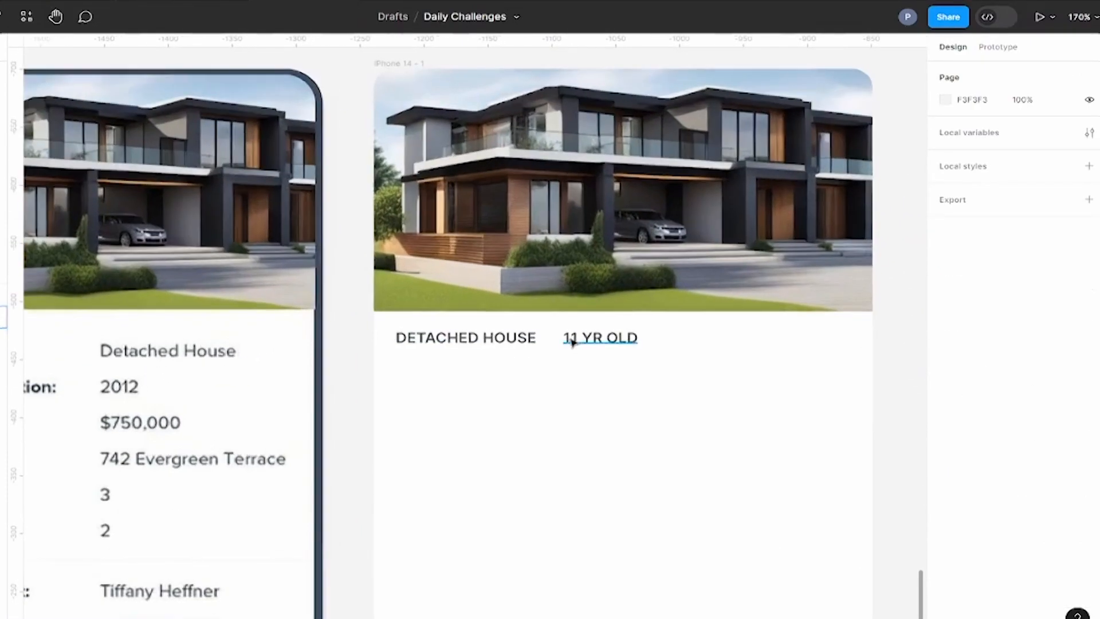
scroll(573, 340, up, 3)
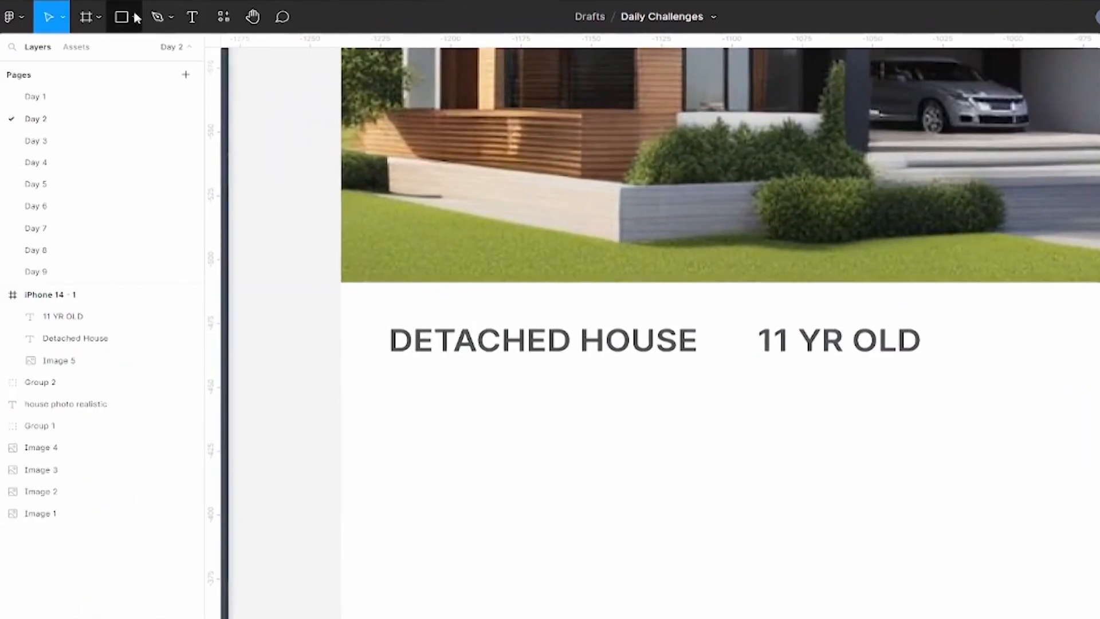
click(135, 17)
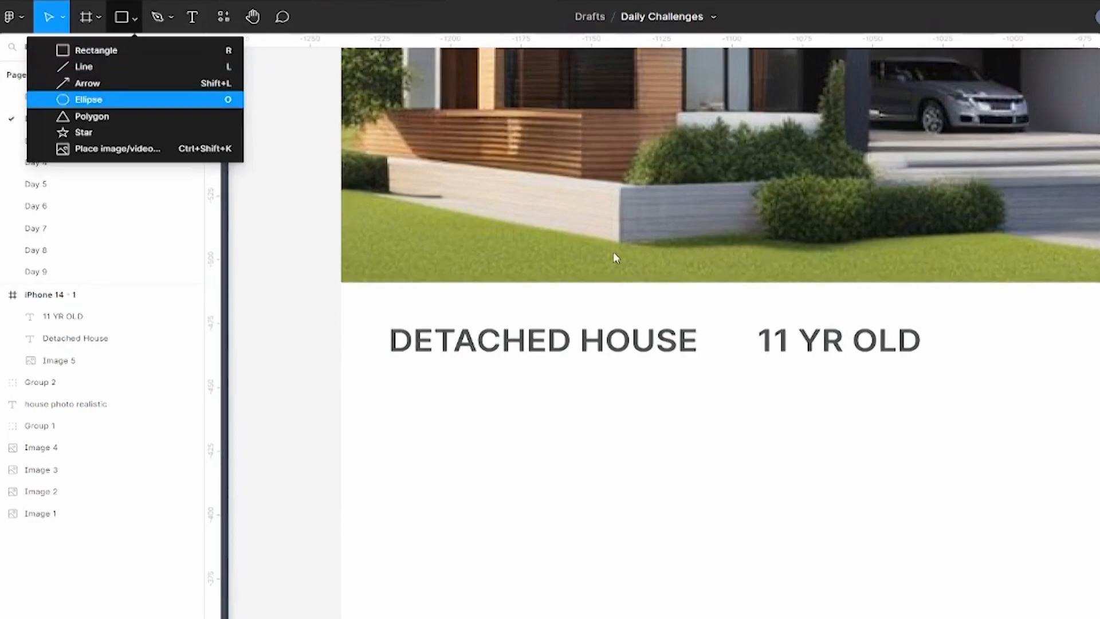
click(108, 103)
drag(603, 332, 620, 345)
drag(528, 342, 534, 342)
Step: Fill the separator dot with the labels' dark grey, 4D5353
click(947, 347)
click(769, 483)
click(640, 341)
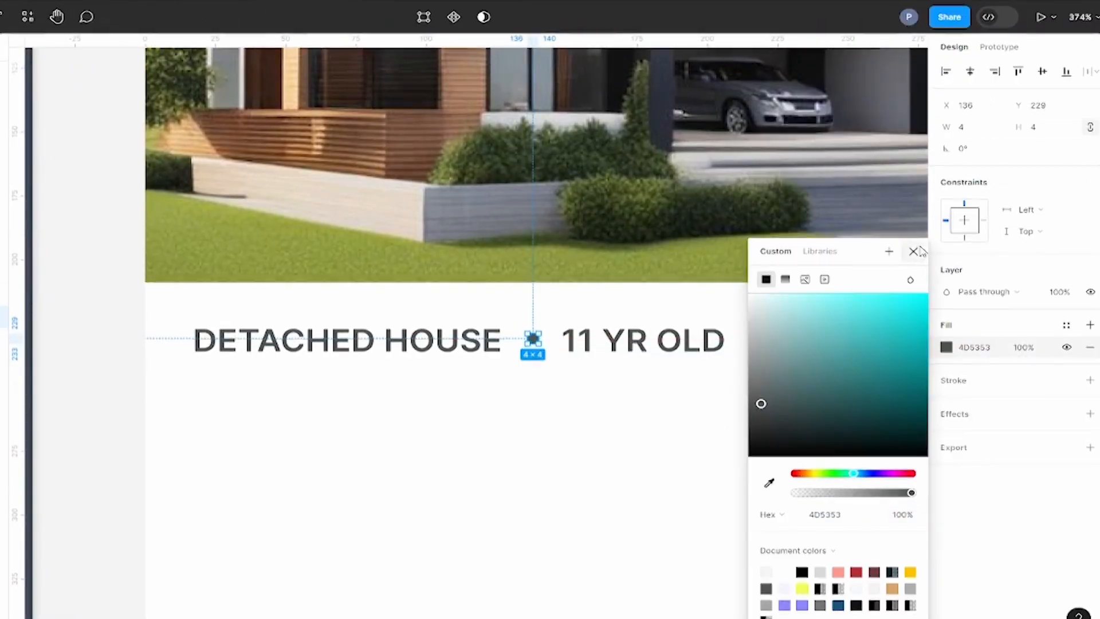
click(916, 252)
Step: Select both labels and the separator dot and distribute them horizontally with a spacing of 8
scroll(634, 260, down, 6)
click(428, 186)
click(557, 282)
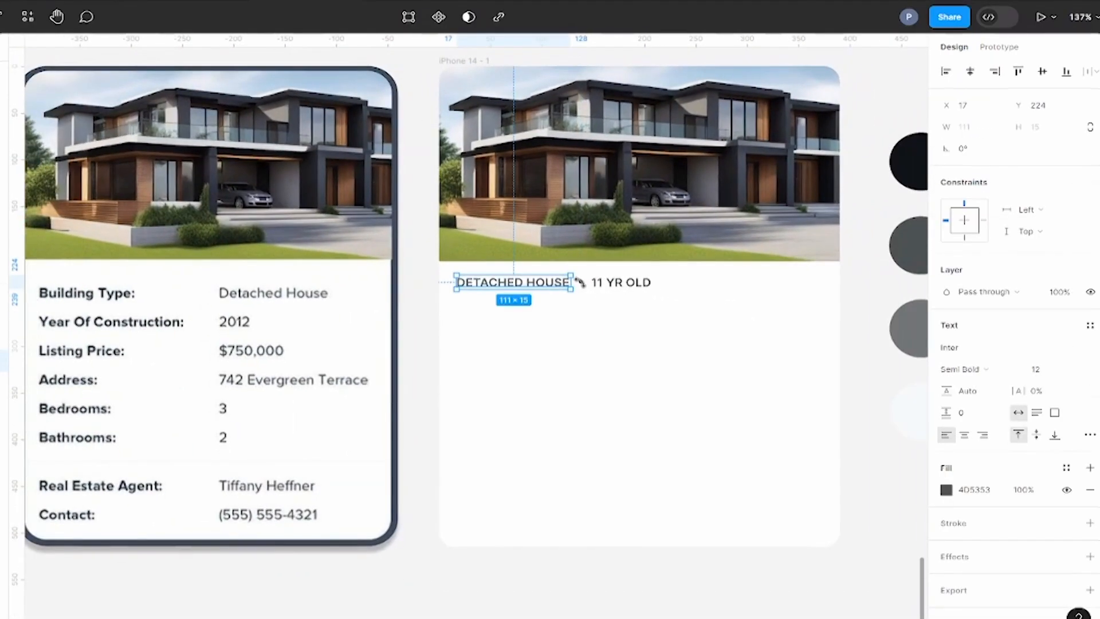
click(580, 282)
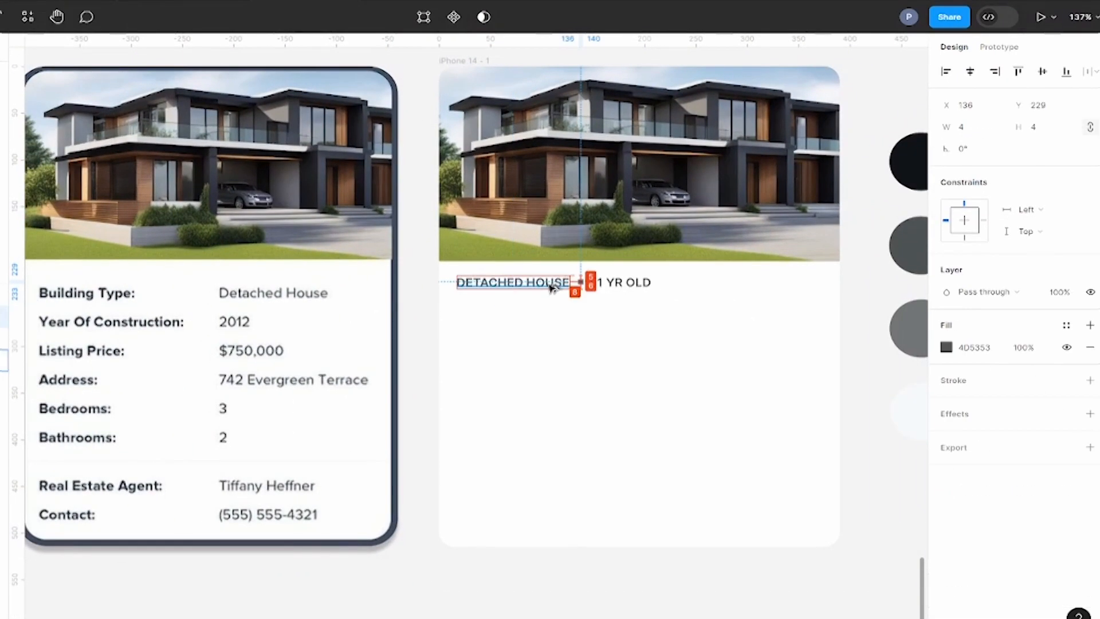
click(598, 283)
shift+click(565, 283)
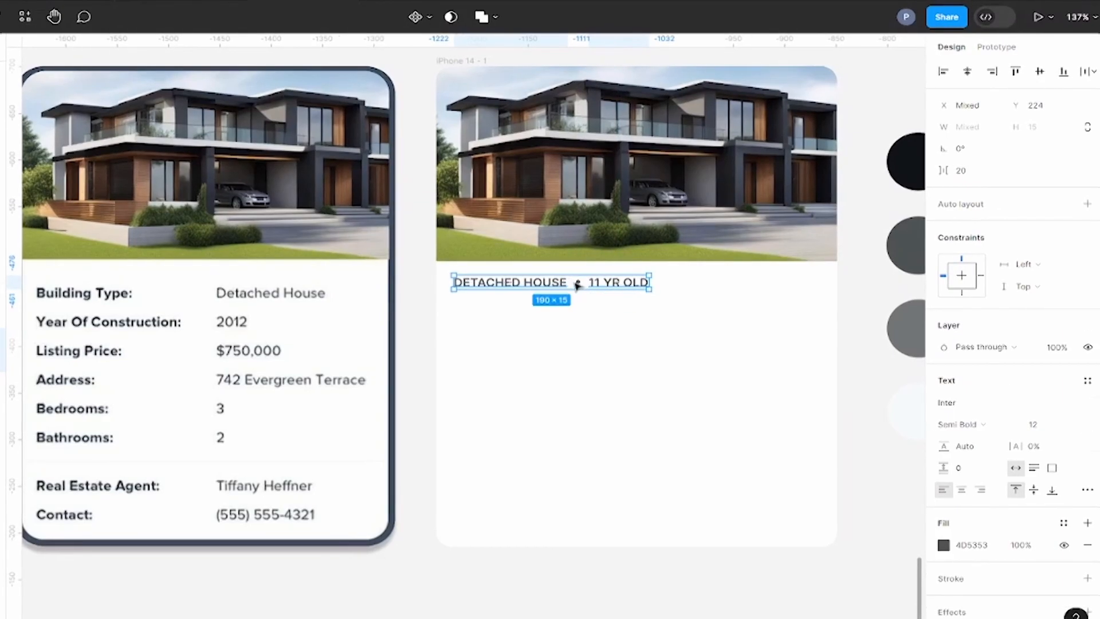
click(1093, 71)
click(931, 133)
Step: Move the label row to 24 px from the card's left edge and 8 px further down
key(shift+Right)
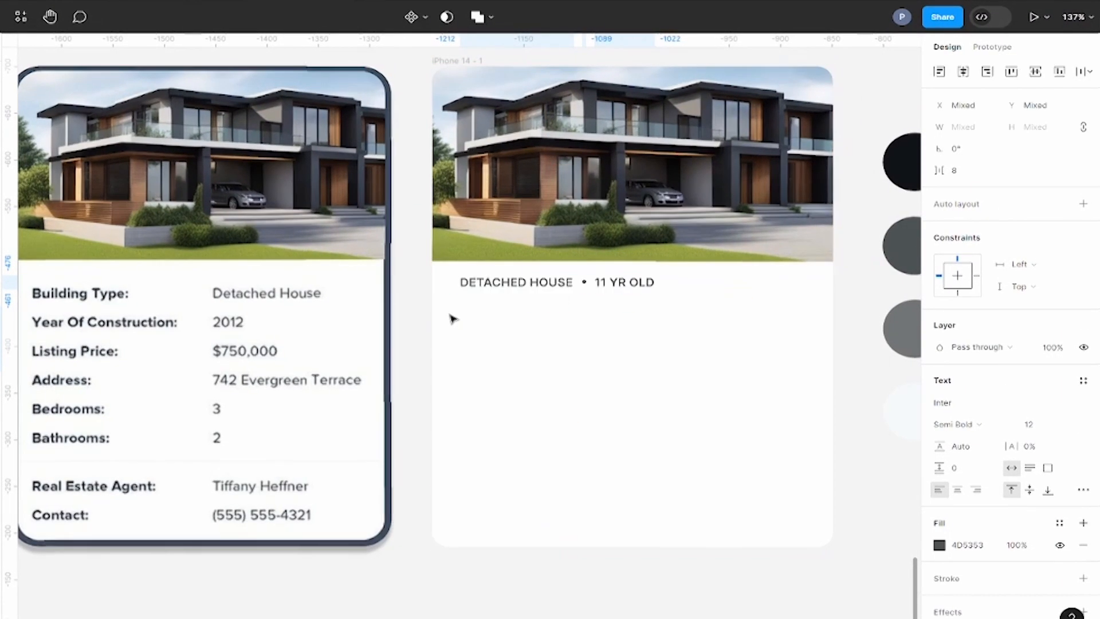
key(alt)
key(Left)
key(Left)
key(Left)
key(alt)
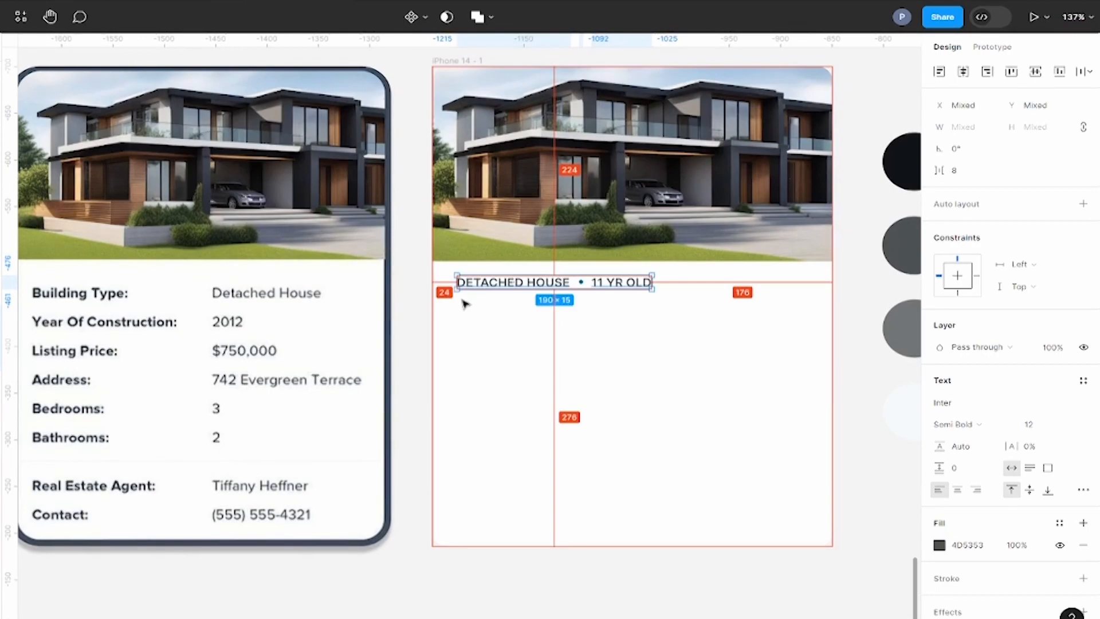
key(Down)
key(Down)
key(Down)
key(Down)
key(Down)
key(Down)
key(Down)
key(Down)
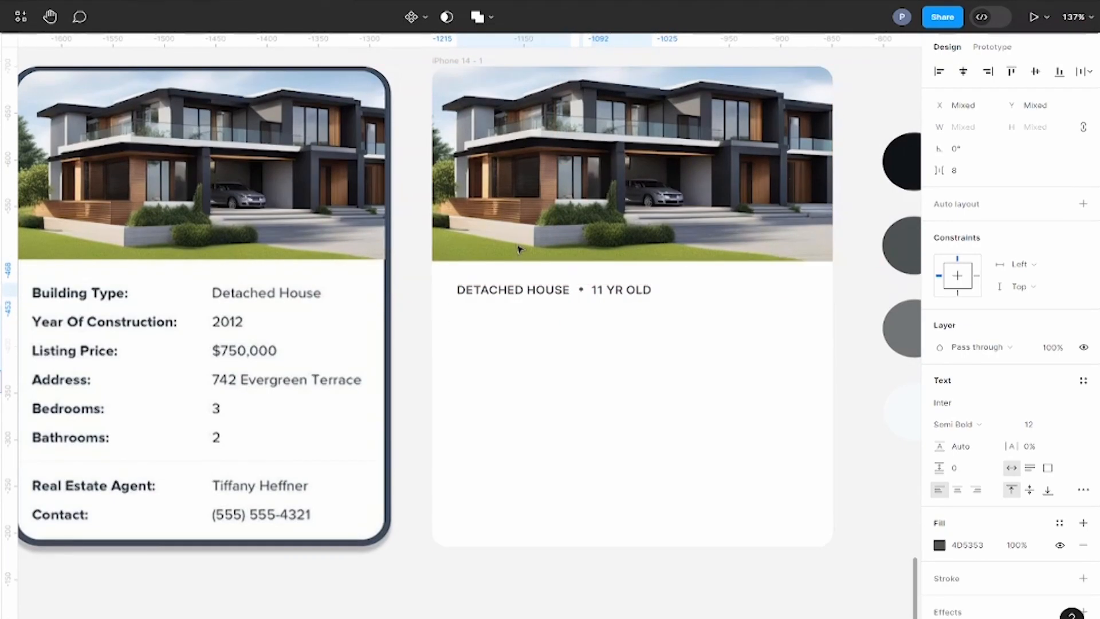
scroll(703, 324, down, 2)
click(827, 90)
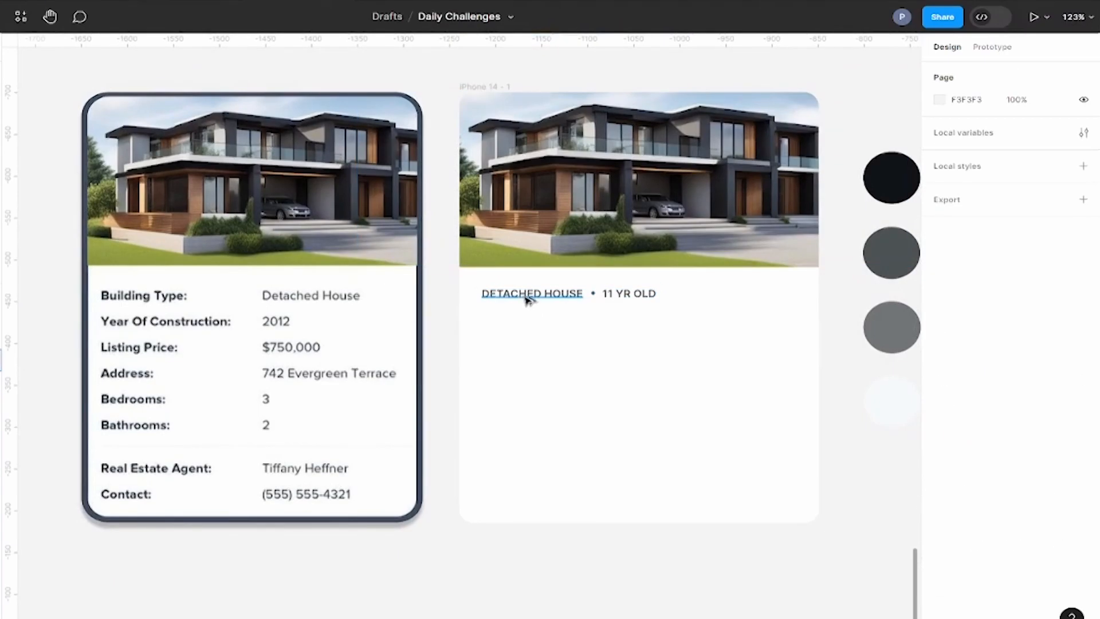
Step: Duplicate the DETACHED HOUSE label below itself as "$750,000", styled Regular at size 24
drag(524, 317, 525, 320)
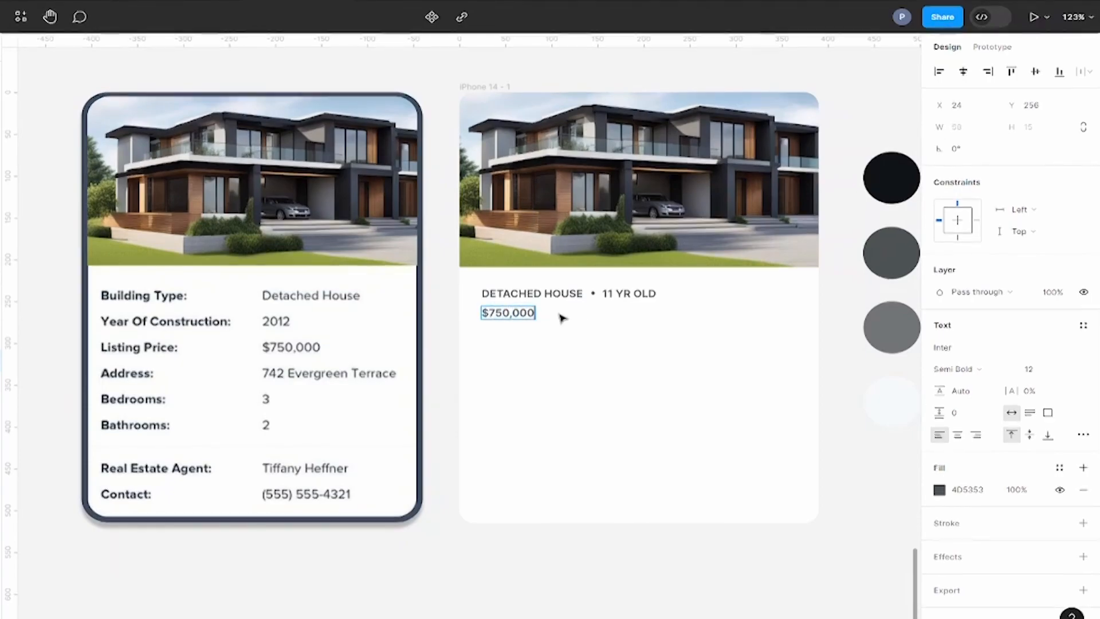
click(991, 369)
click(990, 346)
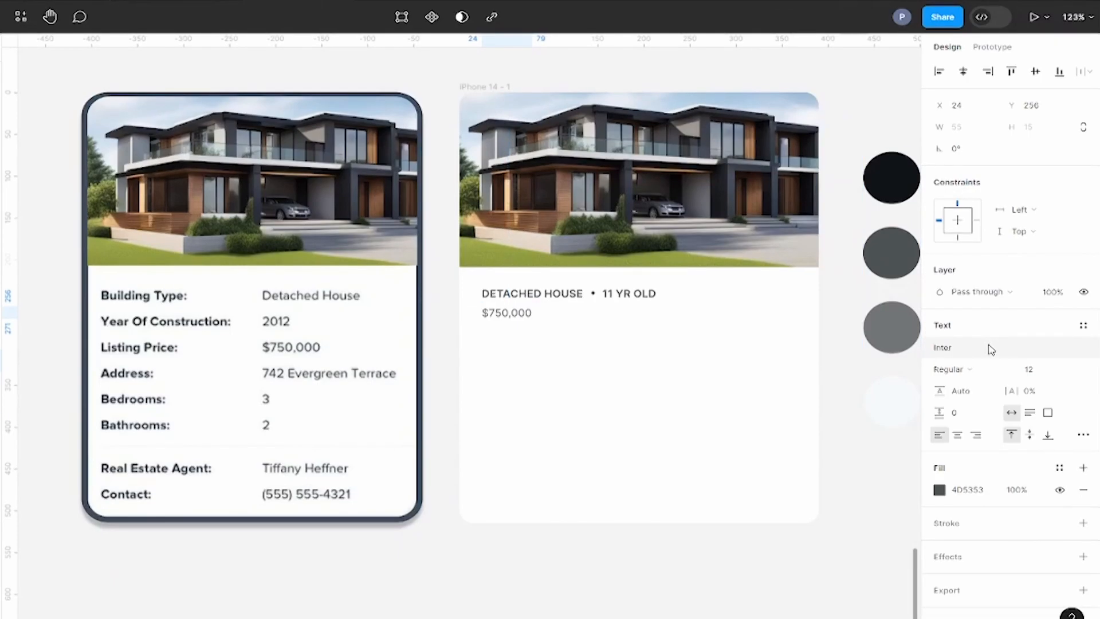
click(1069, 371)
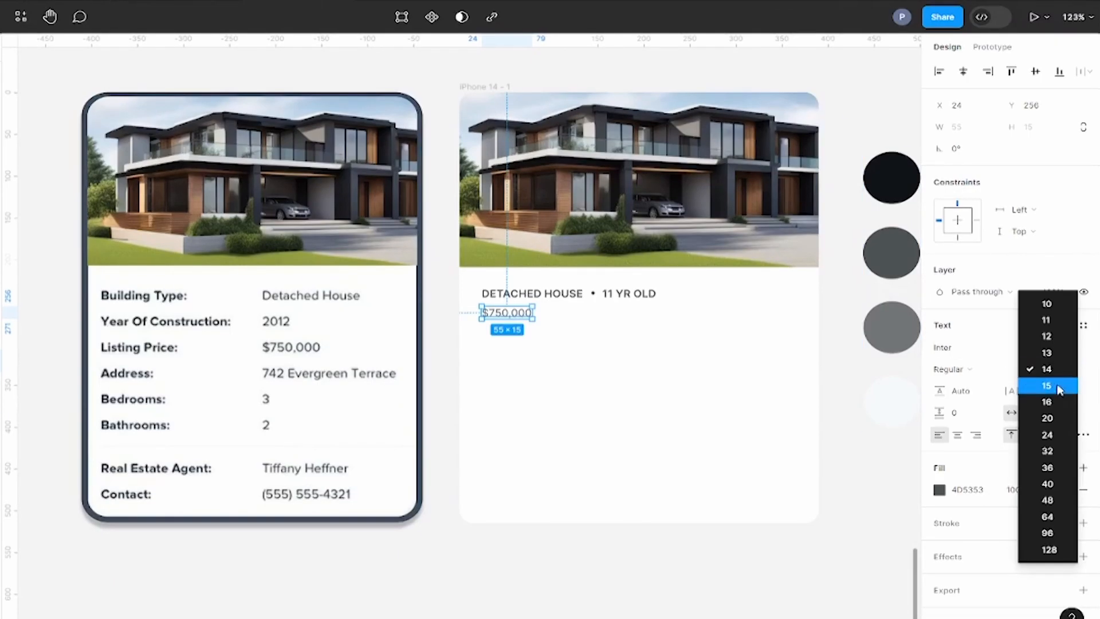
click(1049, 435)
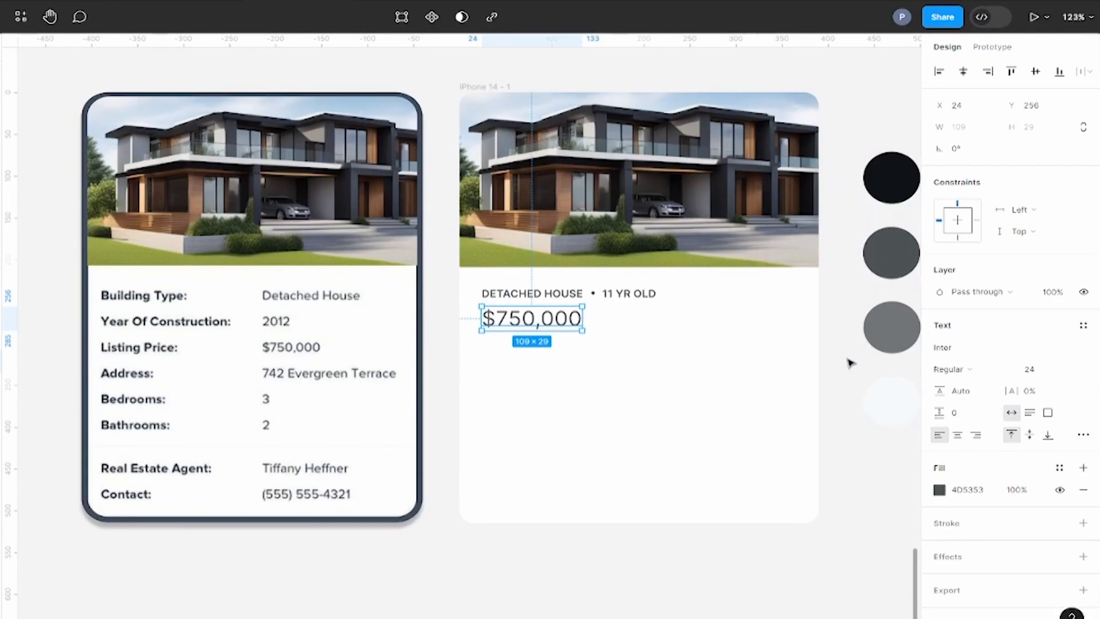
Step: Fill the $750,000 price text with the near-black sampled from the first palette circle
drag(846, 358, 830, 398)
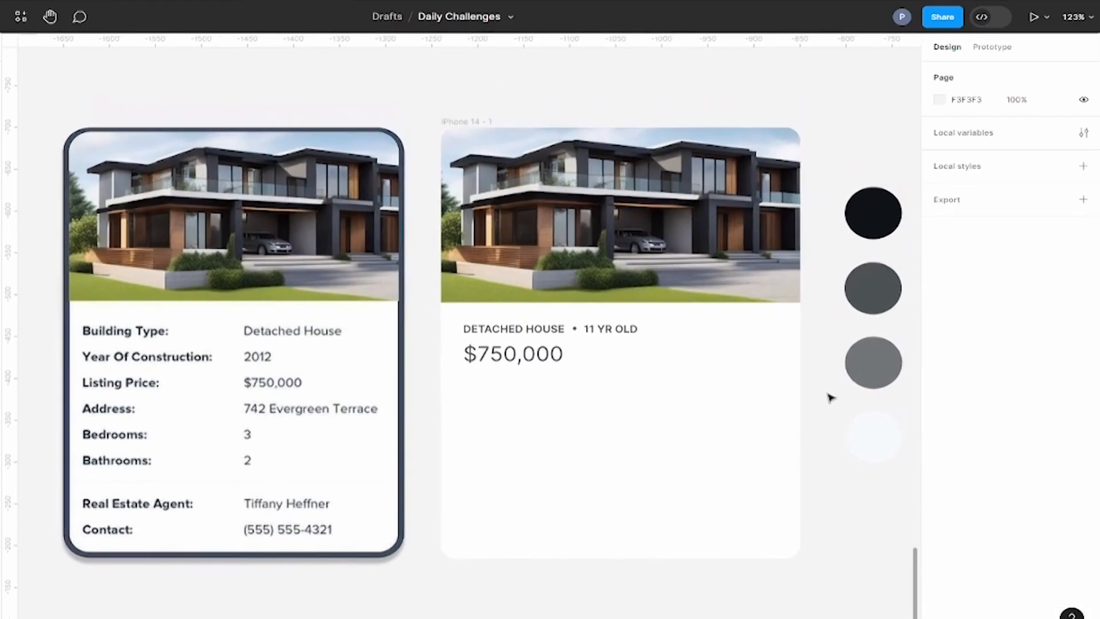
click(562, 357)
click(939, 490)
click(763, 483)
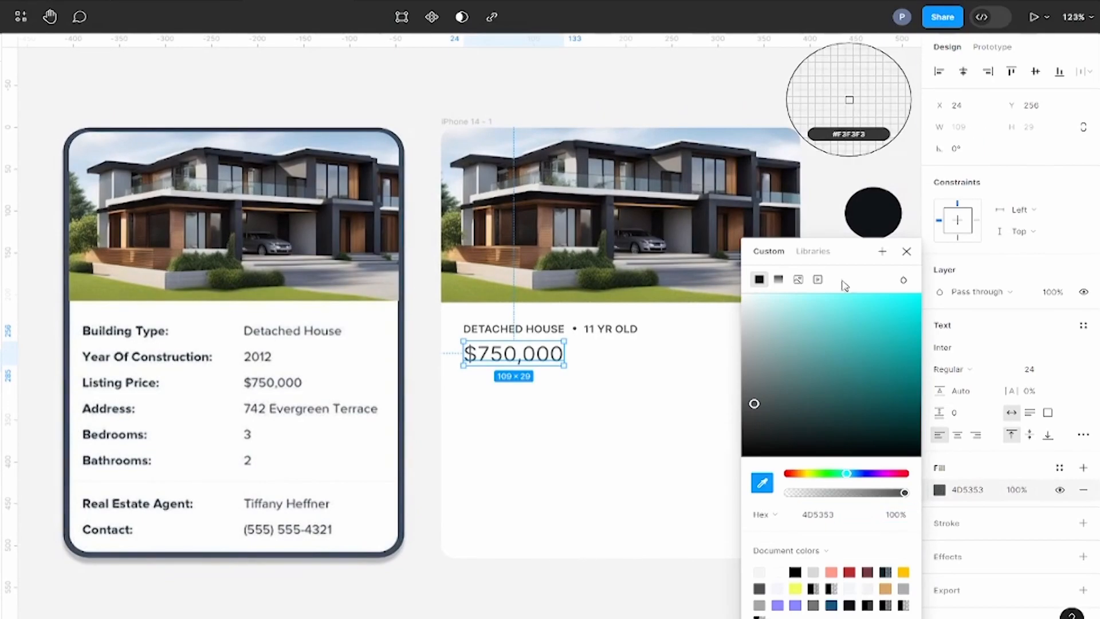
click(873, 213)
click(901, 153)
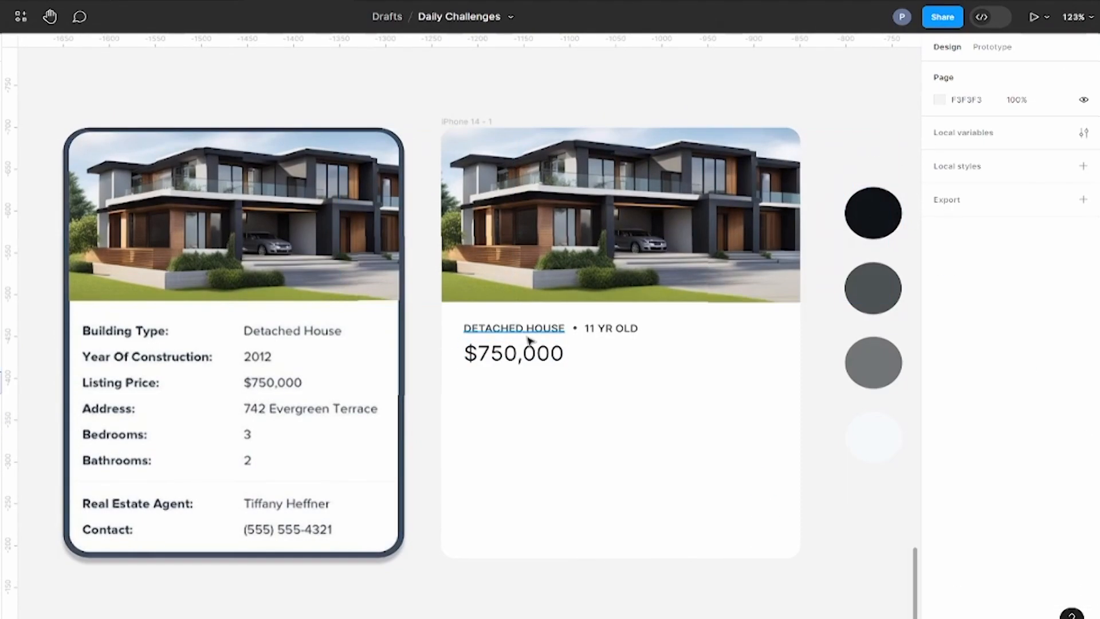
Step: Duplicate the DETACHED HOUSE label below the price and set the copy to title case
drag(517, 334, 508, 379)
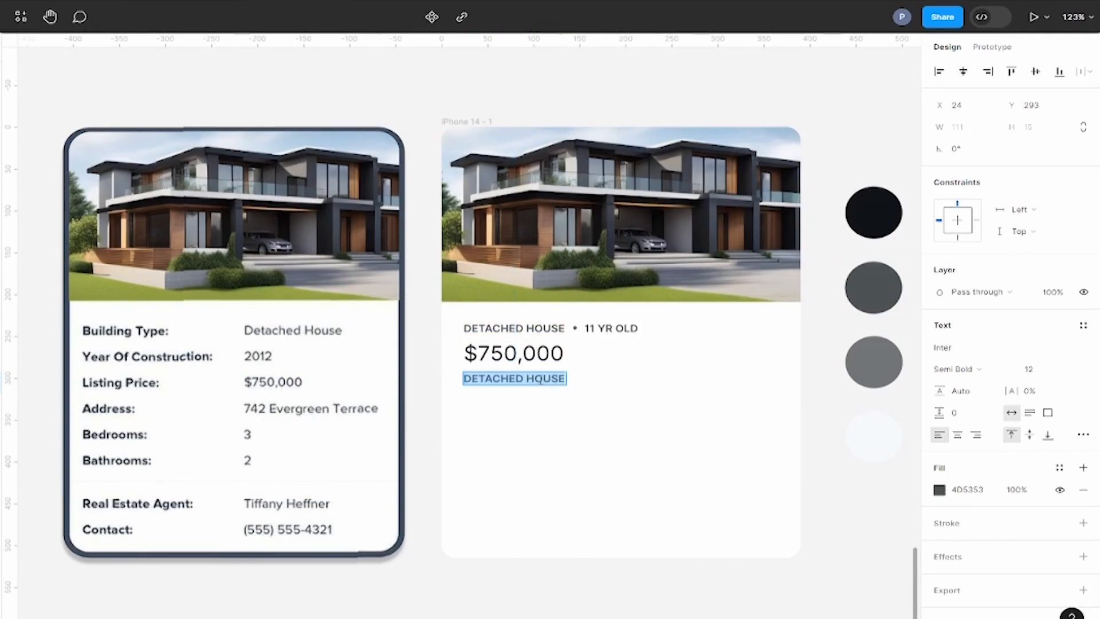
click(1080, 436)
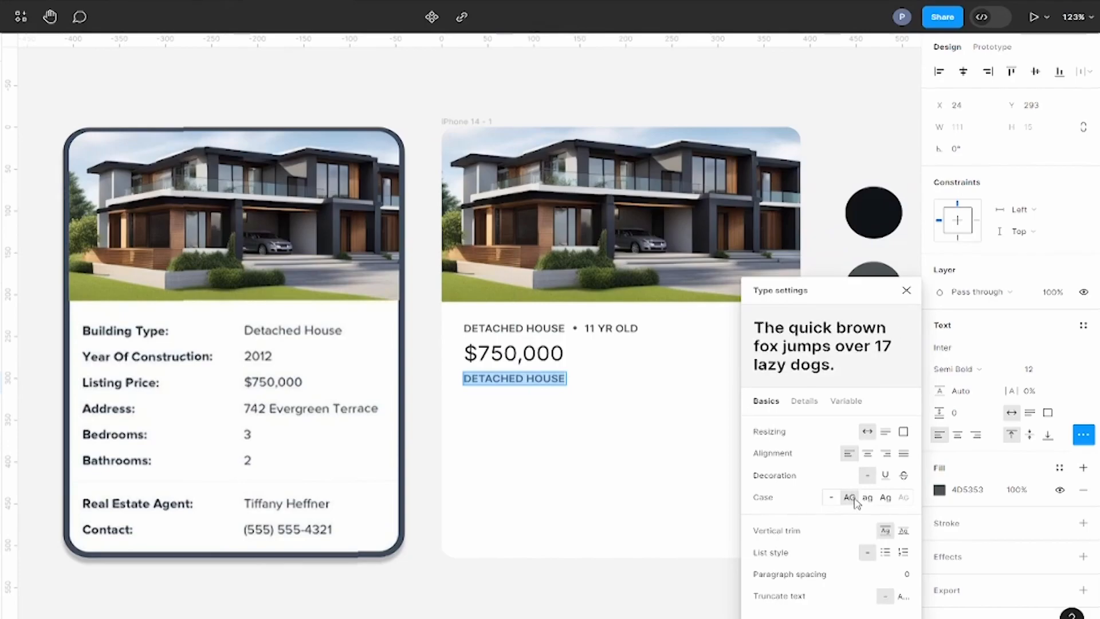
click(886, 498)
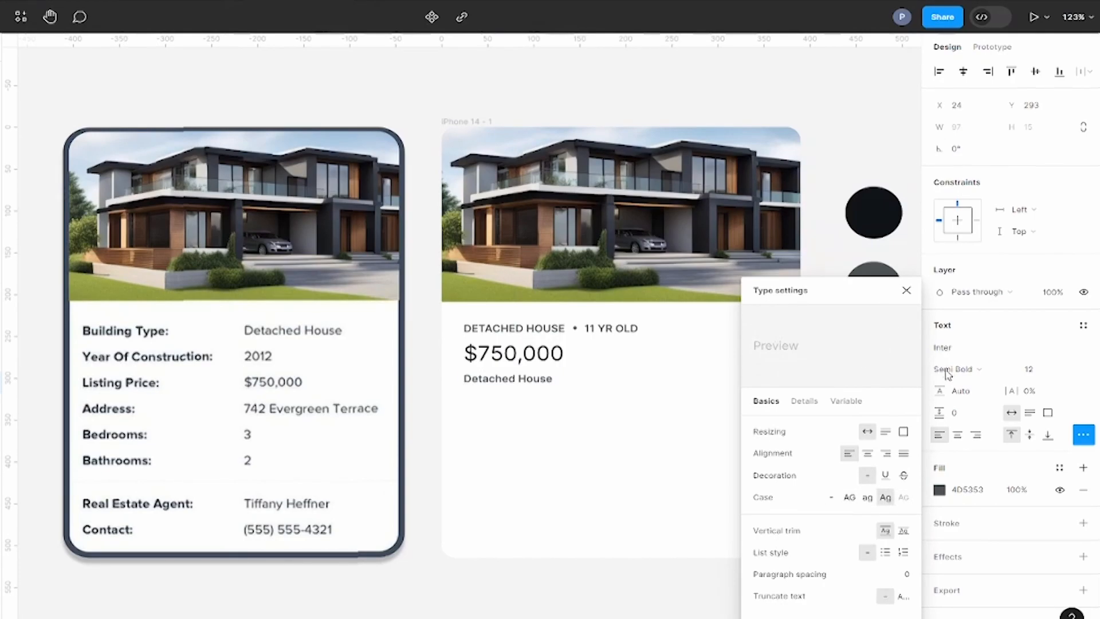
Step: Set the title-case copy below the price to Regular weight and replace its text with the listing's street address
click(964, 370)
click(967, 336)
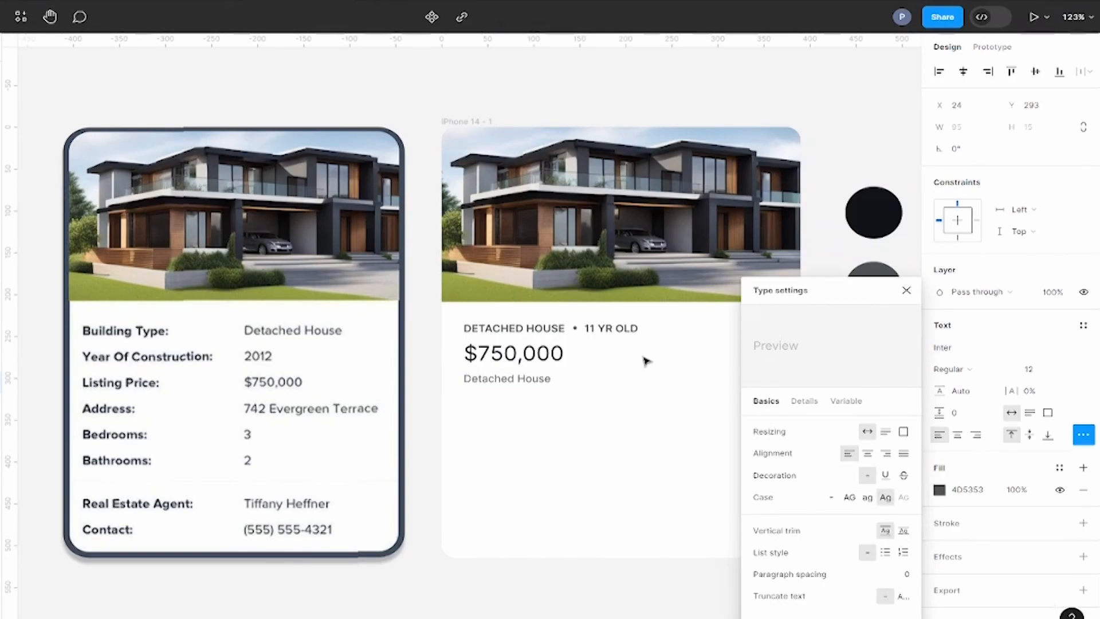
triple_click(533, 378)
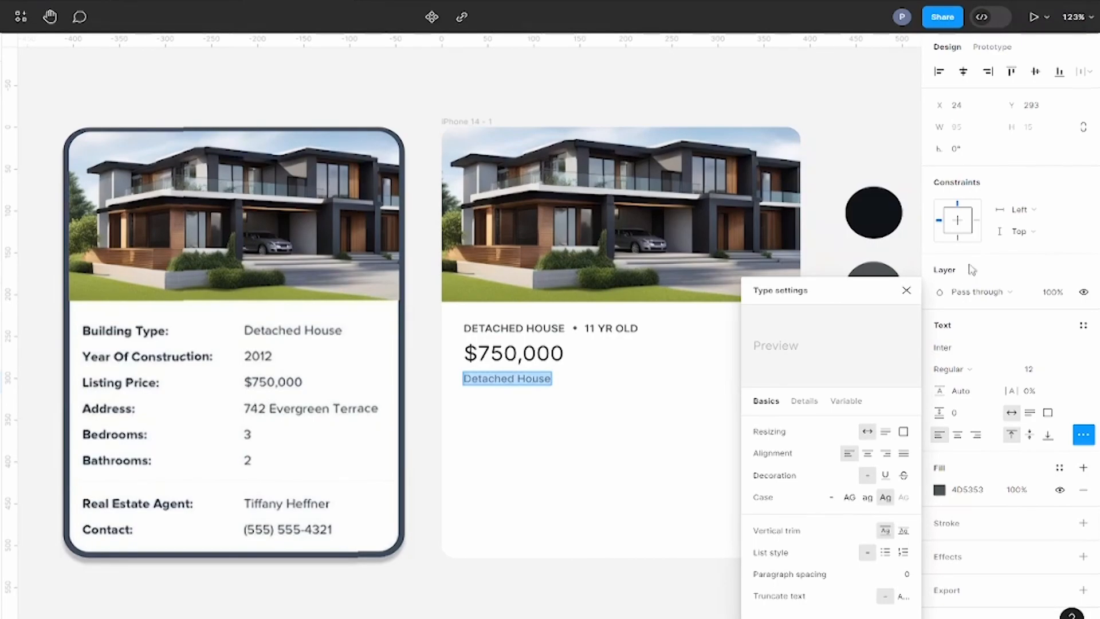
click(907, 292)
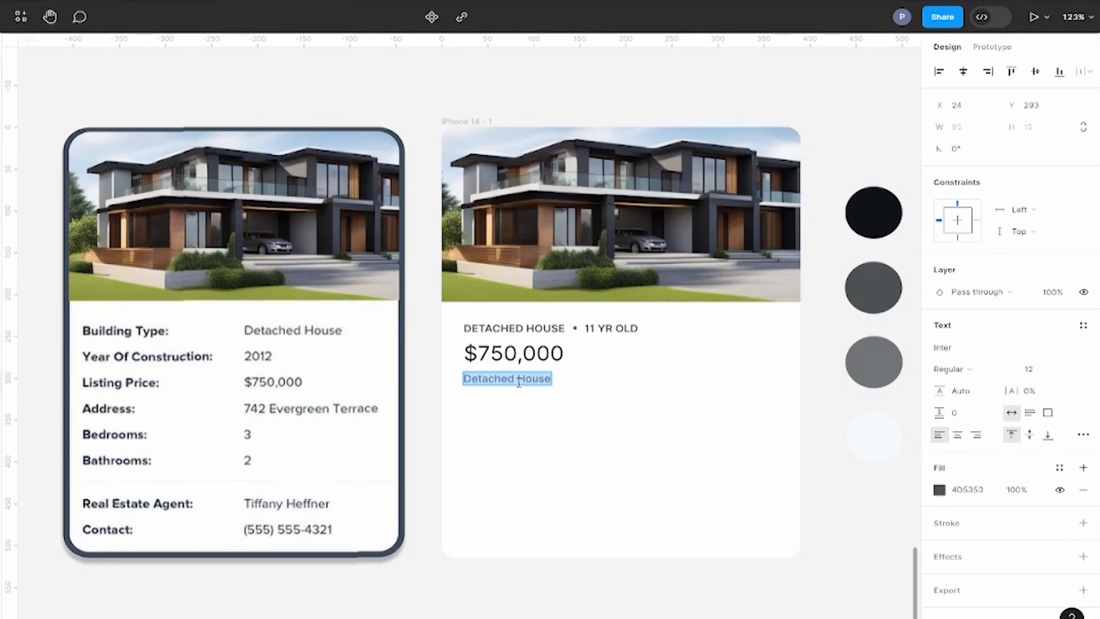
text(742 Evergreen Terrax)
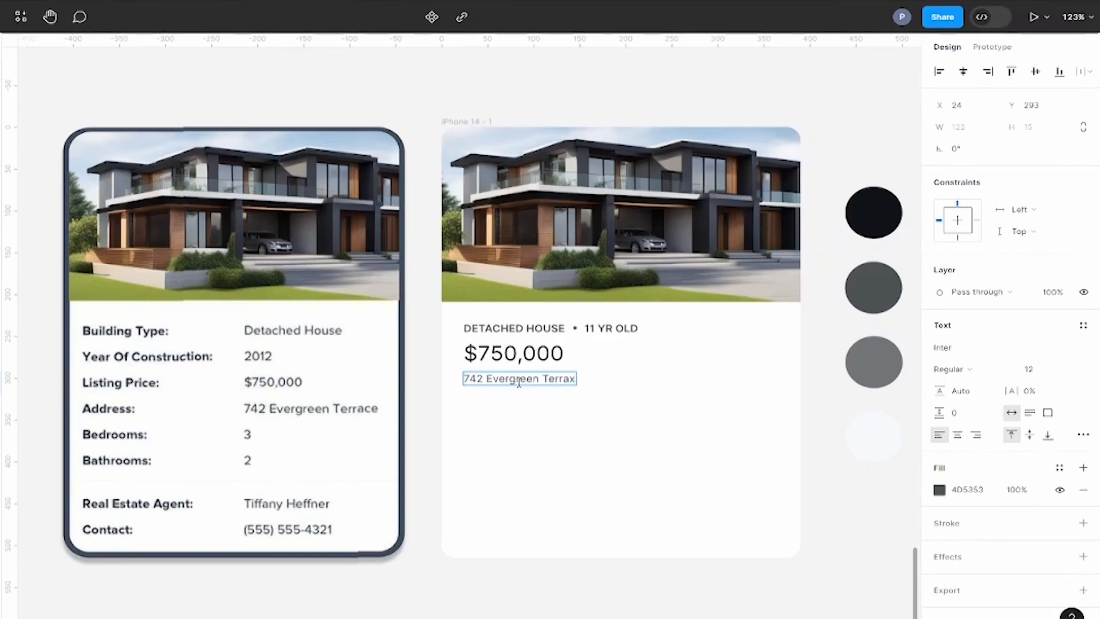
Step: Search the Iconify plugin for "location" and import the system-uicons outline location pin
click(418, 294)
right_click(418, 293)
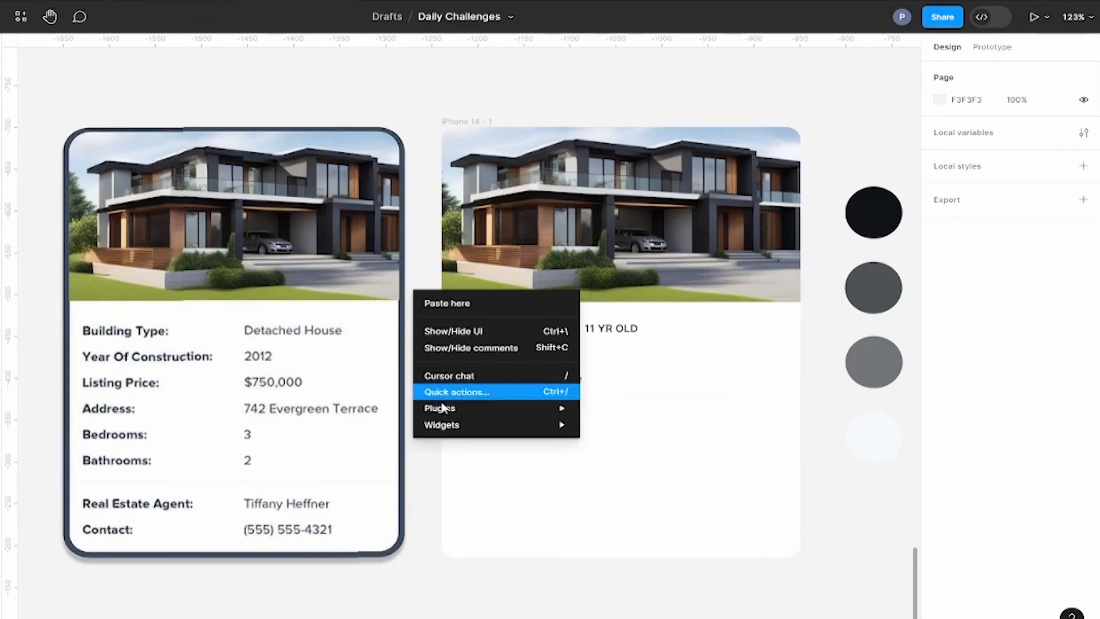
mouse_move(445, 411)
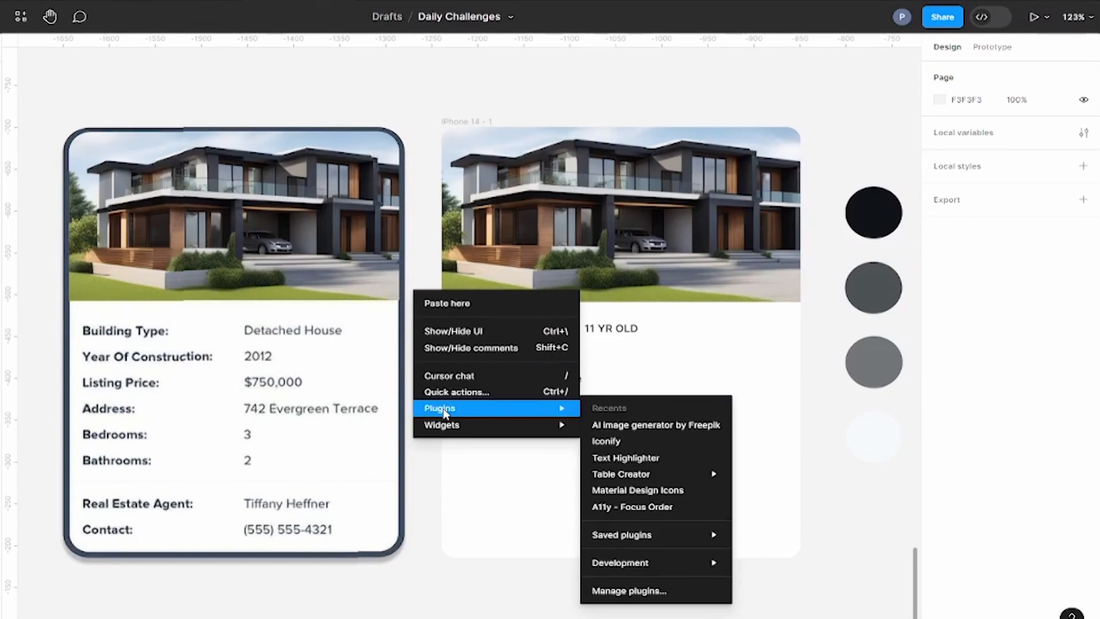
click(641, 447)
double_click(236, 220)
text(location)
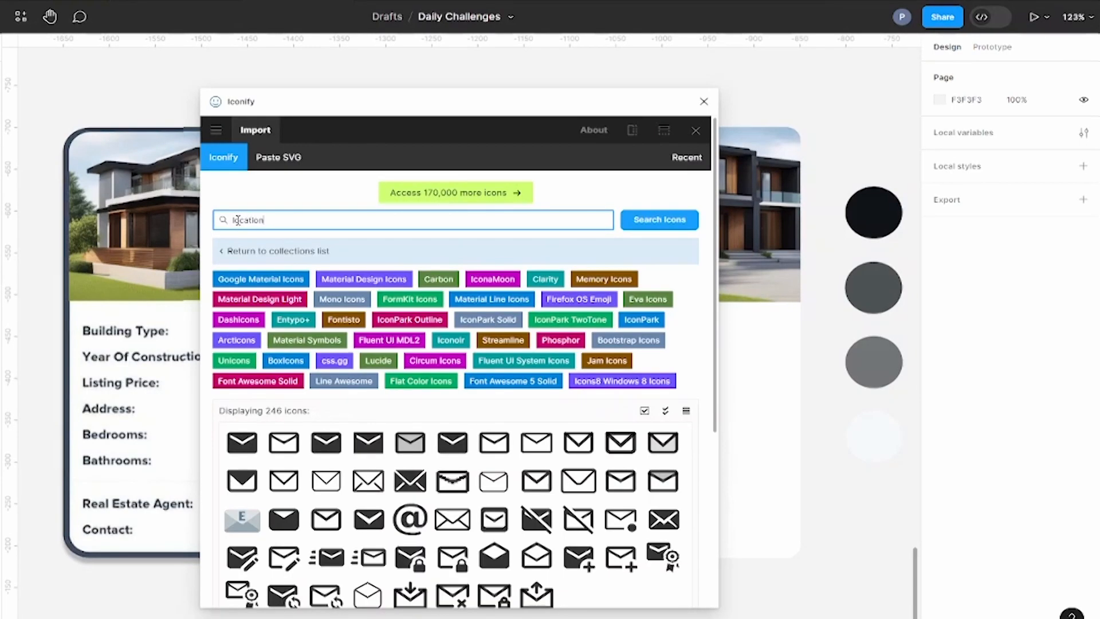
key(Return)
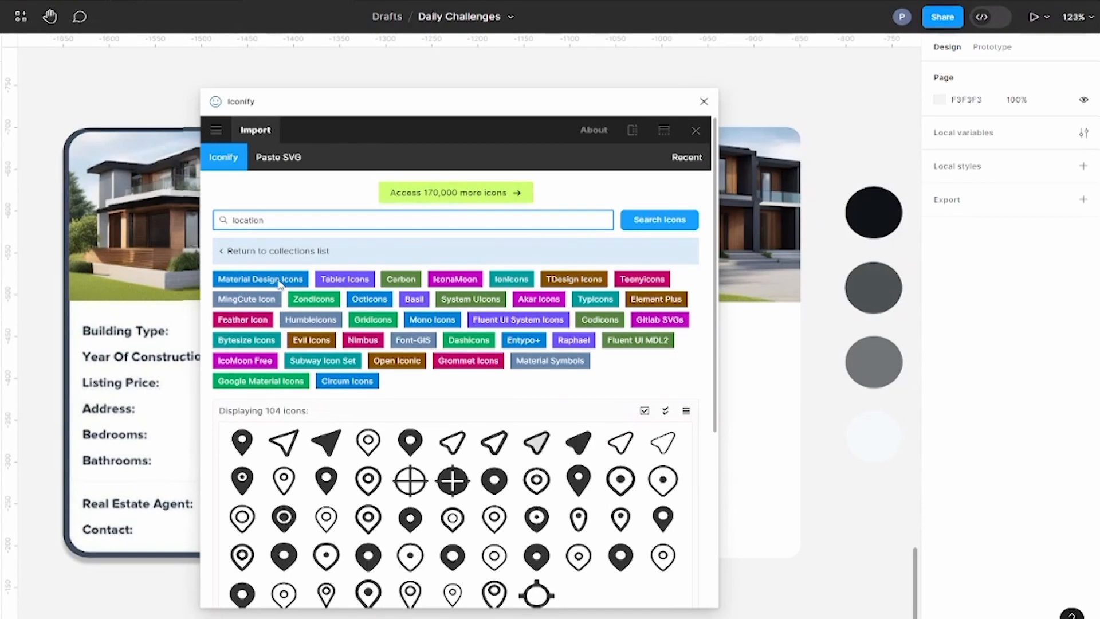
scroll(328, 458, down, 1)
click(846, 515)
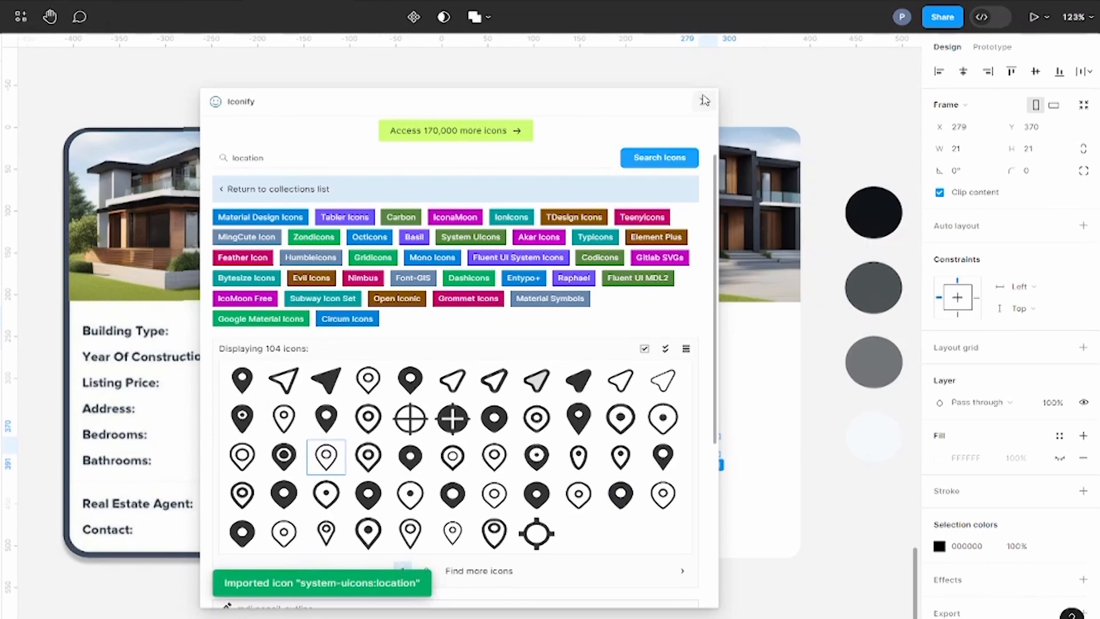
click(704, 99)
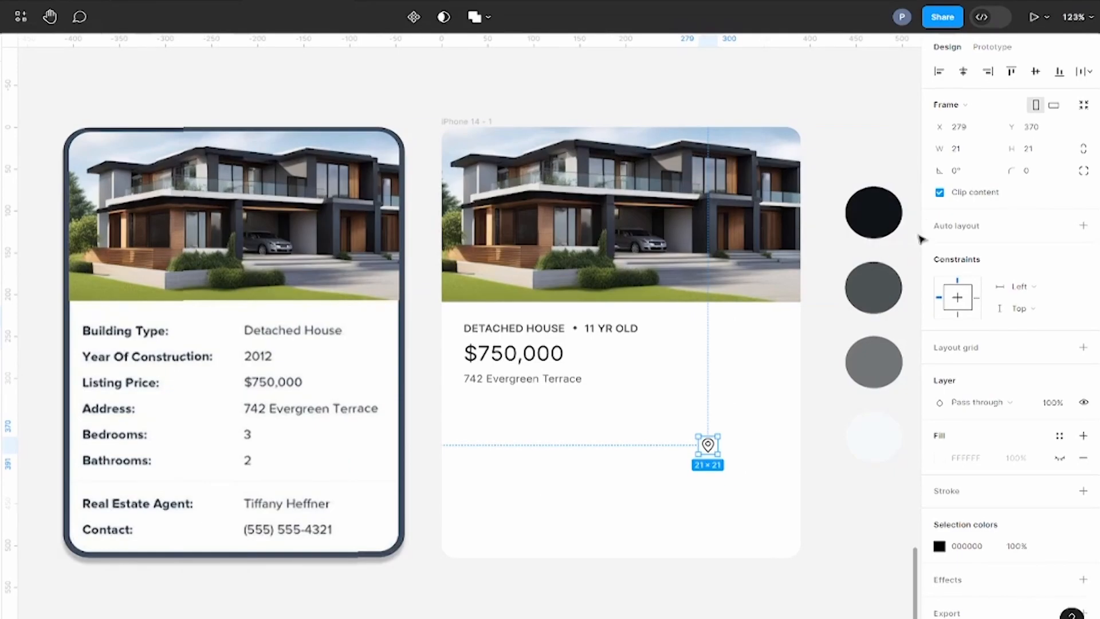
Step: Resize the location pin to 16 × 16 and place it directly in front of the address text
scroll(707, 447, up, 5)
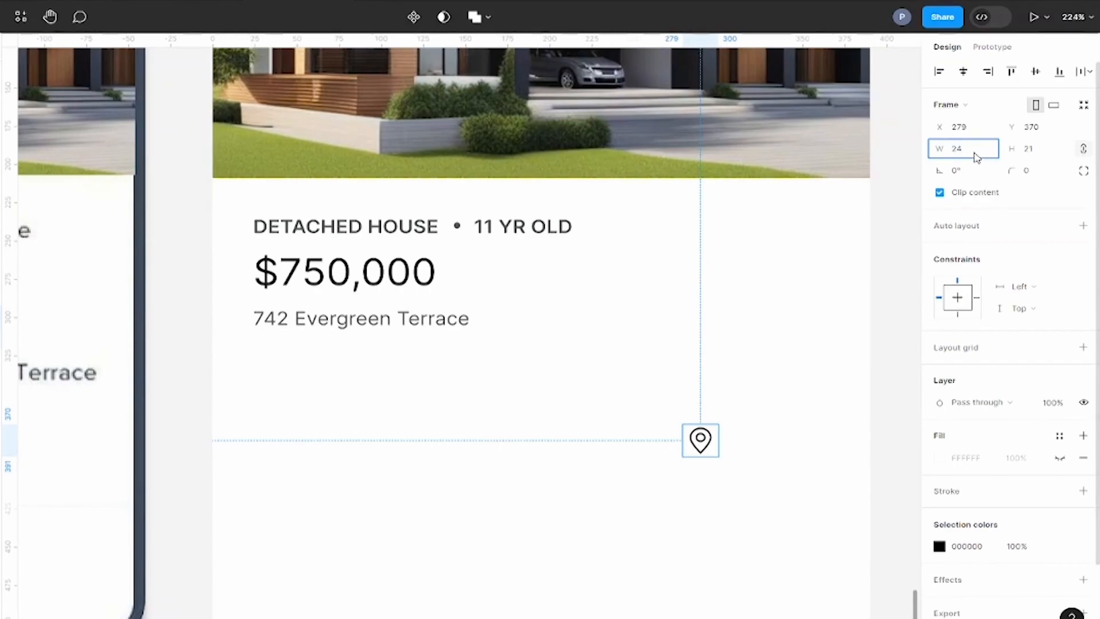
key(Return)
drag(700, 441, 273, 325)
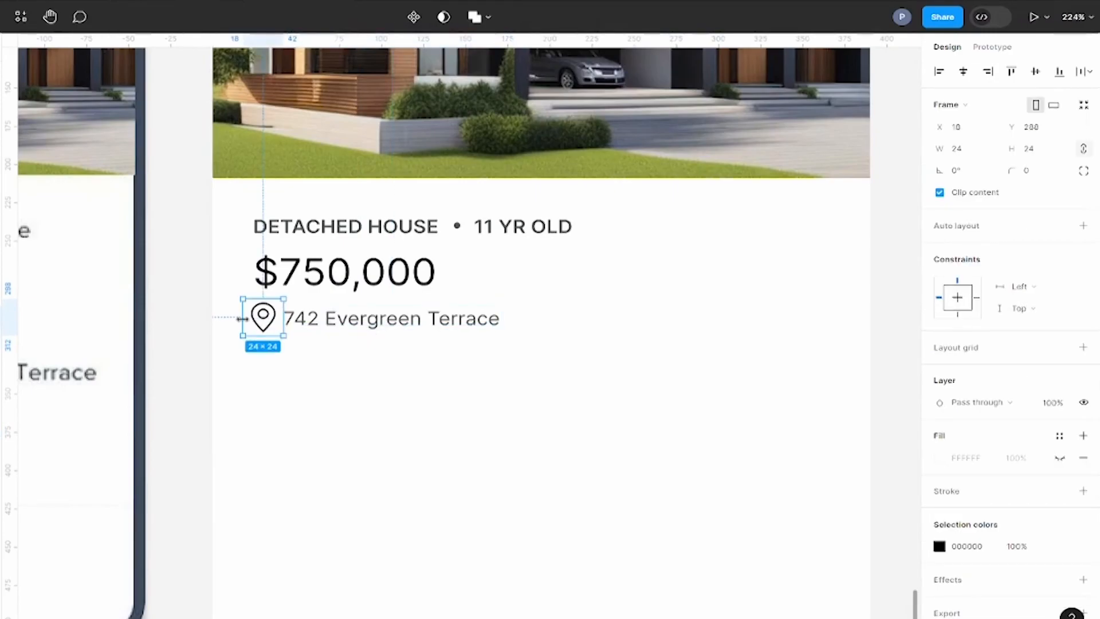
scroll(242, 318, up, 5)
drag(244, 281, 253, 289)
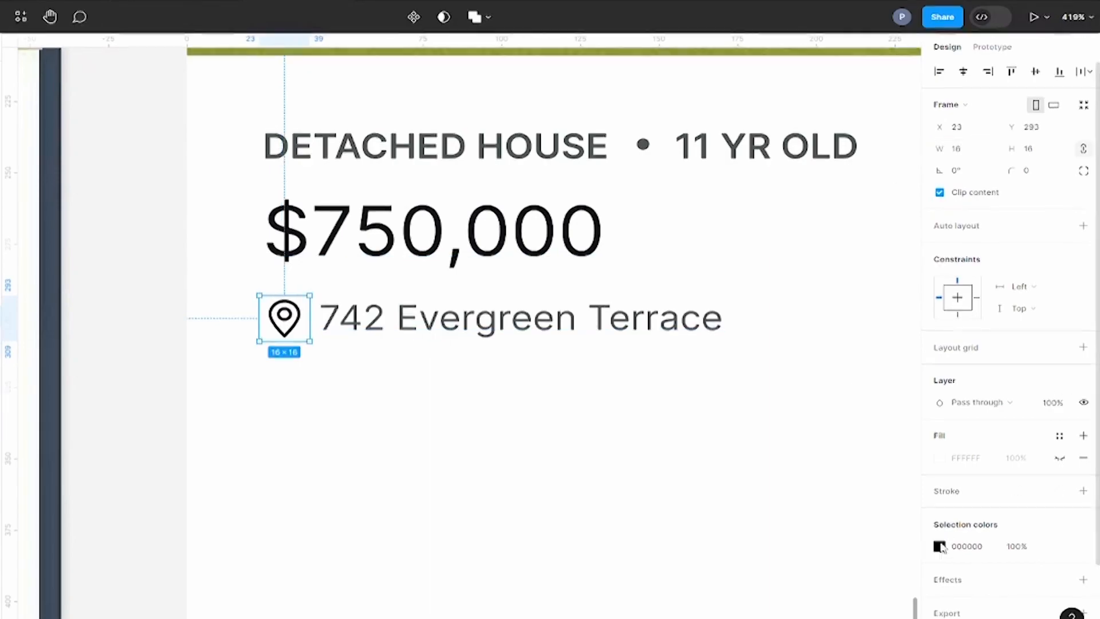
Step: Recolor the location pin with the dark grey 4D5353 sampled from the address text
click(940, 545)
click(762, 483)
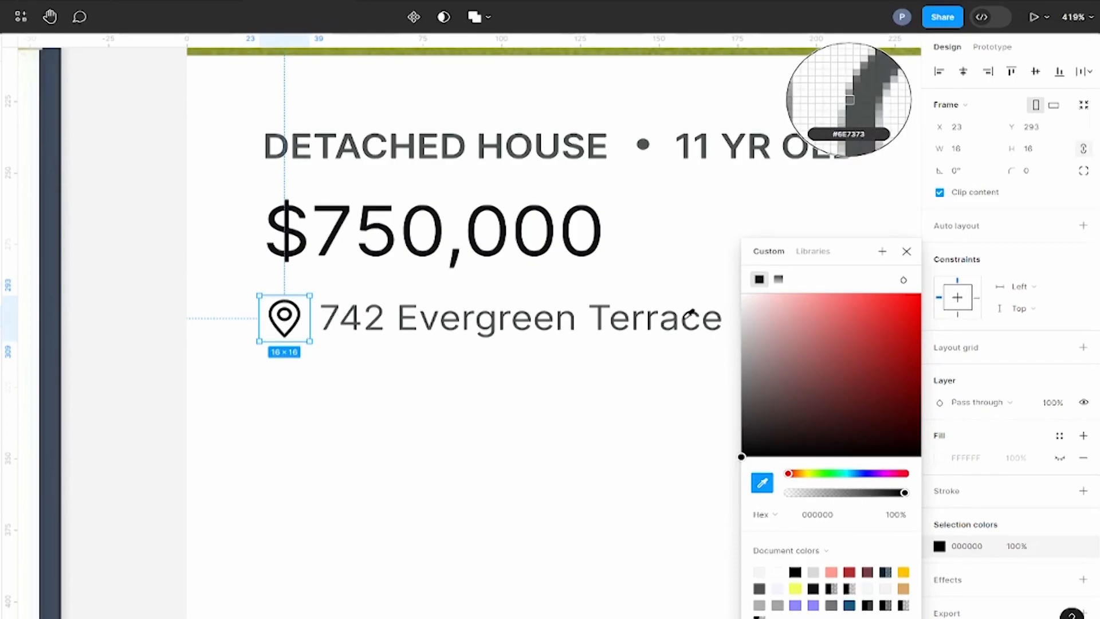
click(694, 314)
key(Escape)
scroll(678, 285, down, 3)
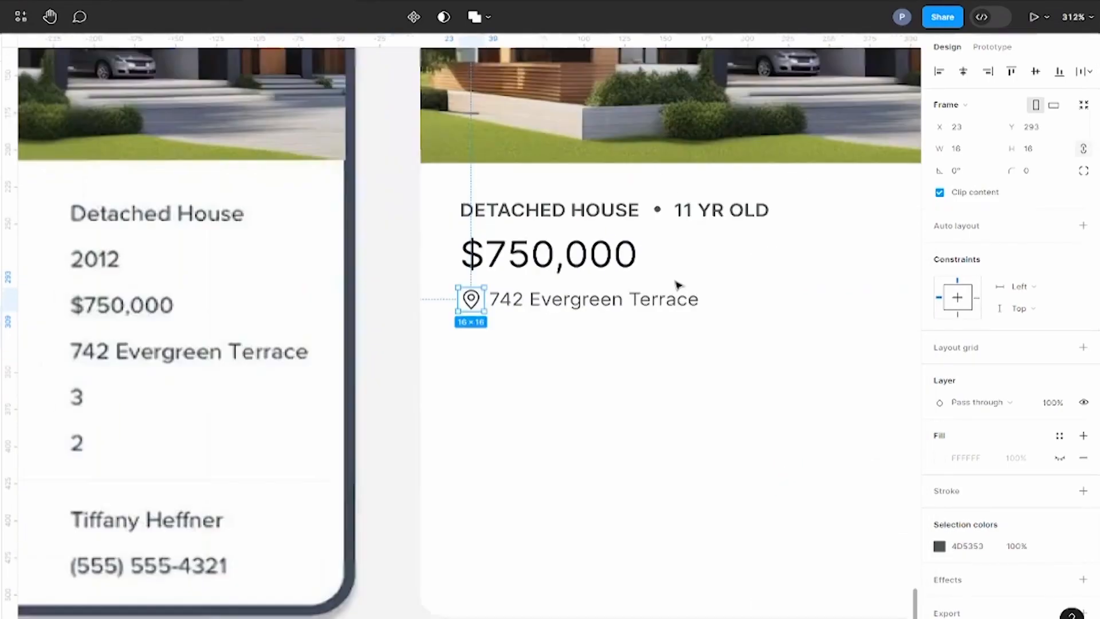
scroll(487, 297, down, 5)
click(488, 297)
scroll(493, 295, down, 5)
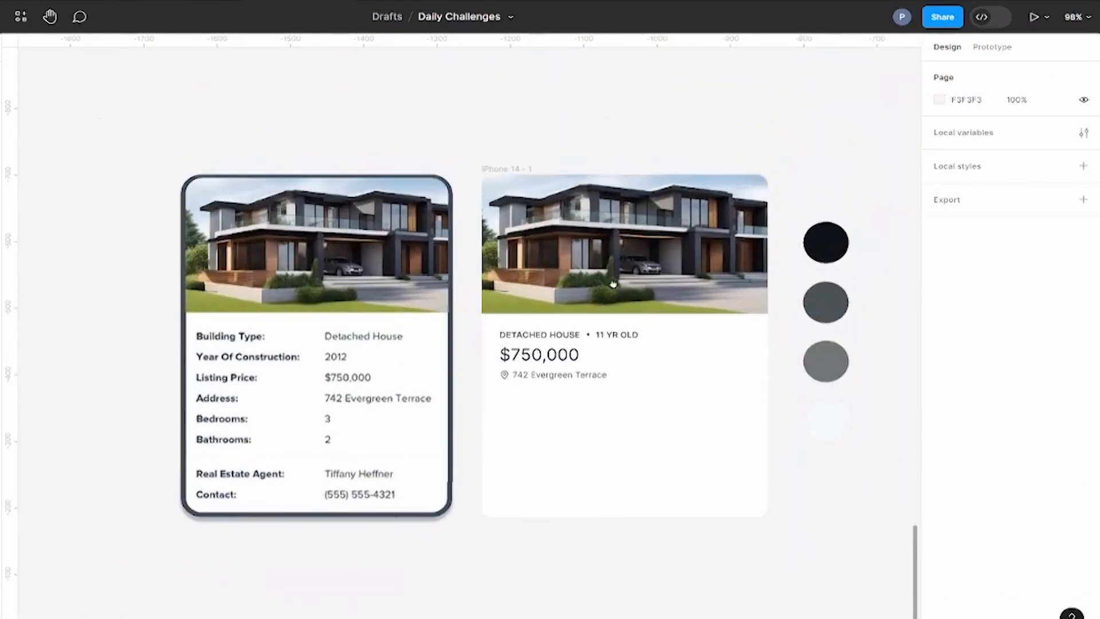
Step: Draw a horizontal divider line about 328 px long below the address row
scroll(613, 286, up, 2)
click(62, 18)
click(108, 67)
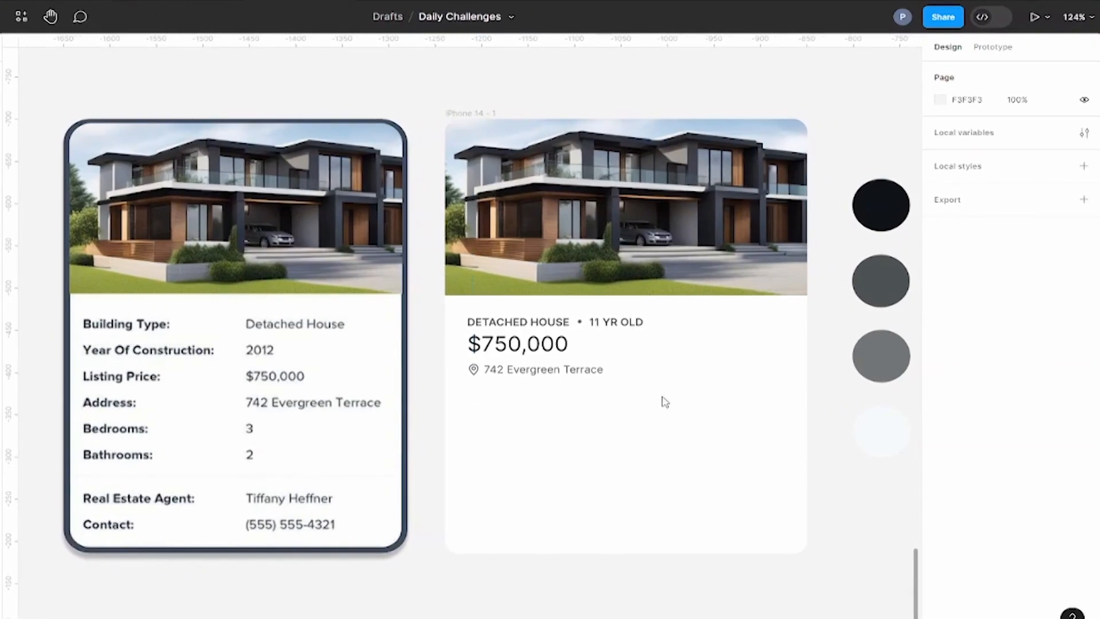
drag(671, 390, 974, 390)
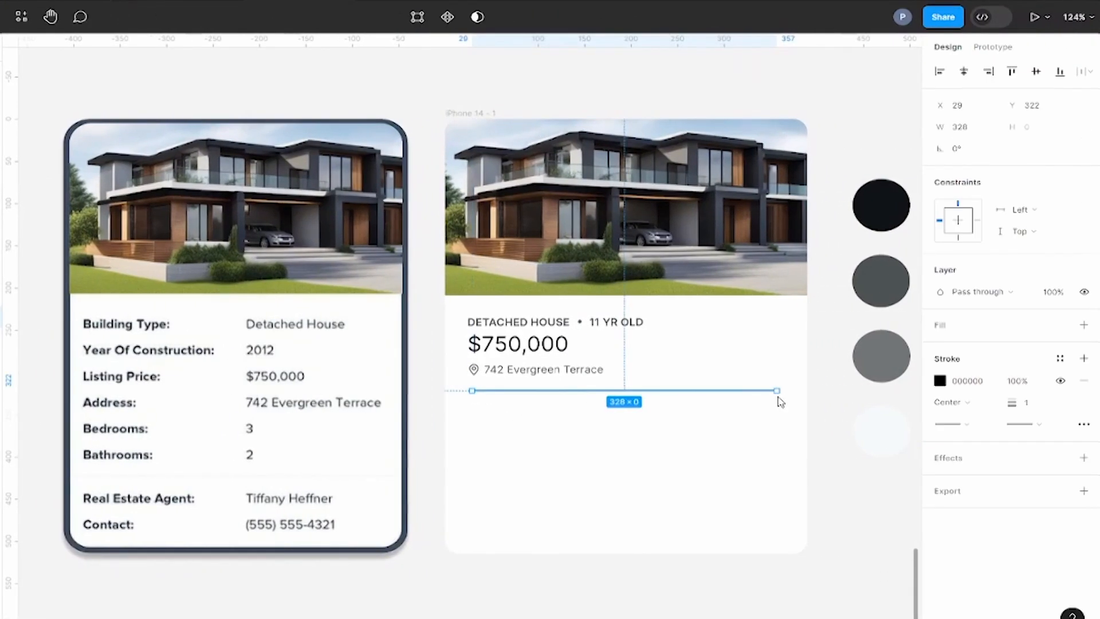
Step: Move the divider line to 24 px from the card's left edge and set its width to 342
drag(776, 391, 782, 391)
key(alt)
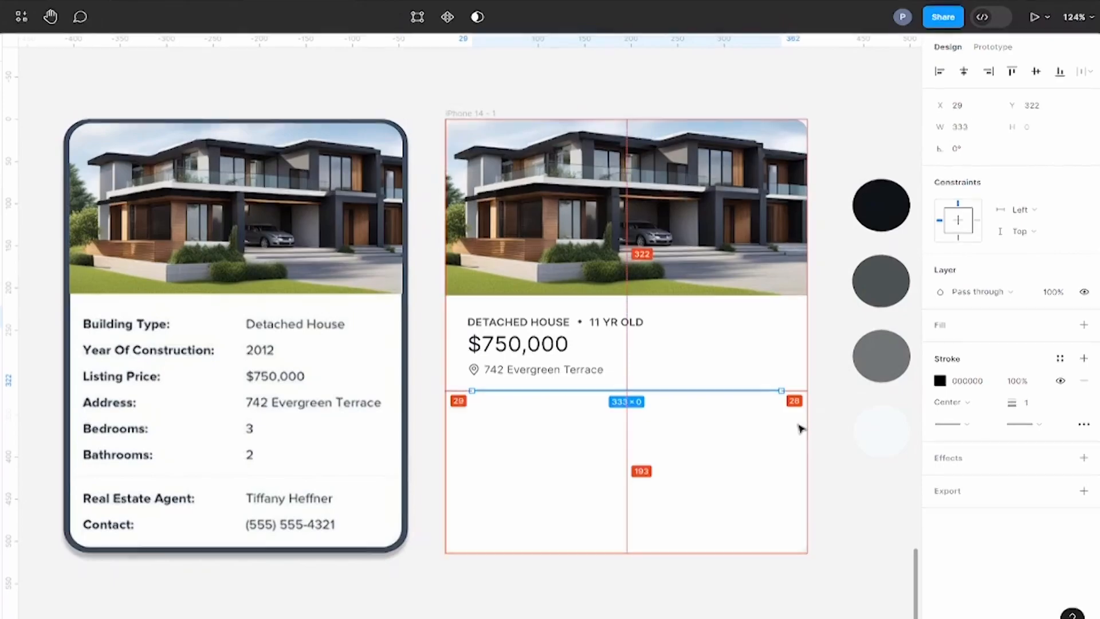
key(Left)
key(Left)
key(Left)
key(Left)
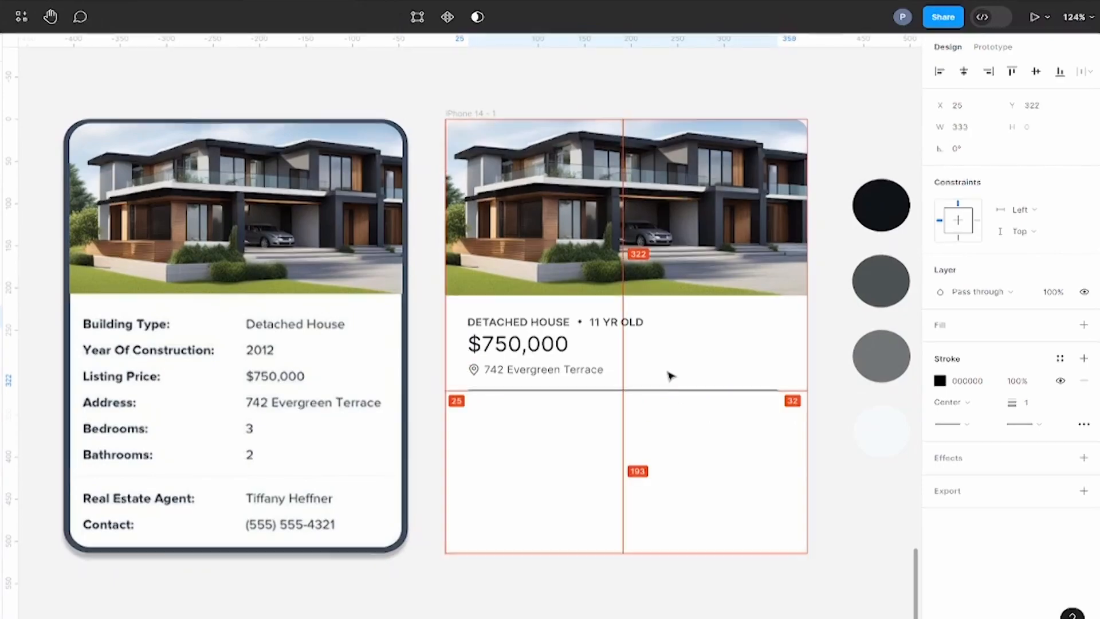
key(Left)
key(alt)
drag(775, 392, 785, 390)
key(alt)
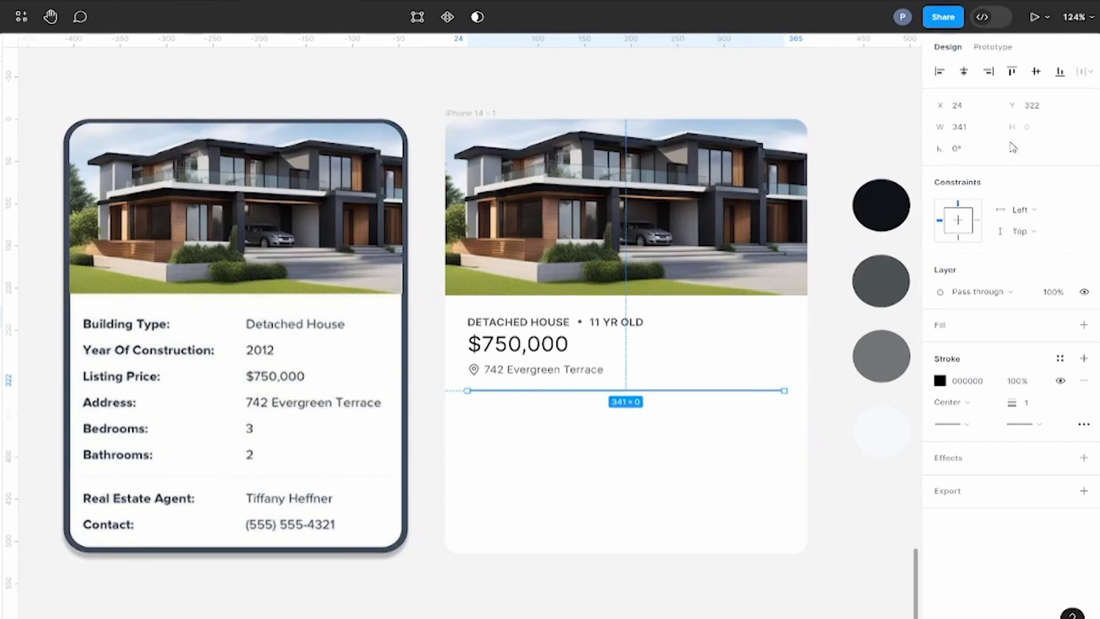
click(986, 130)
Step: Color the divider's stroke with the grey sampled from the third palette circle and lower its opacity
drag(852, 422, 585, 445)
click(585, 446)
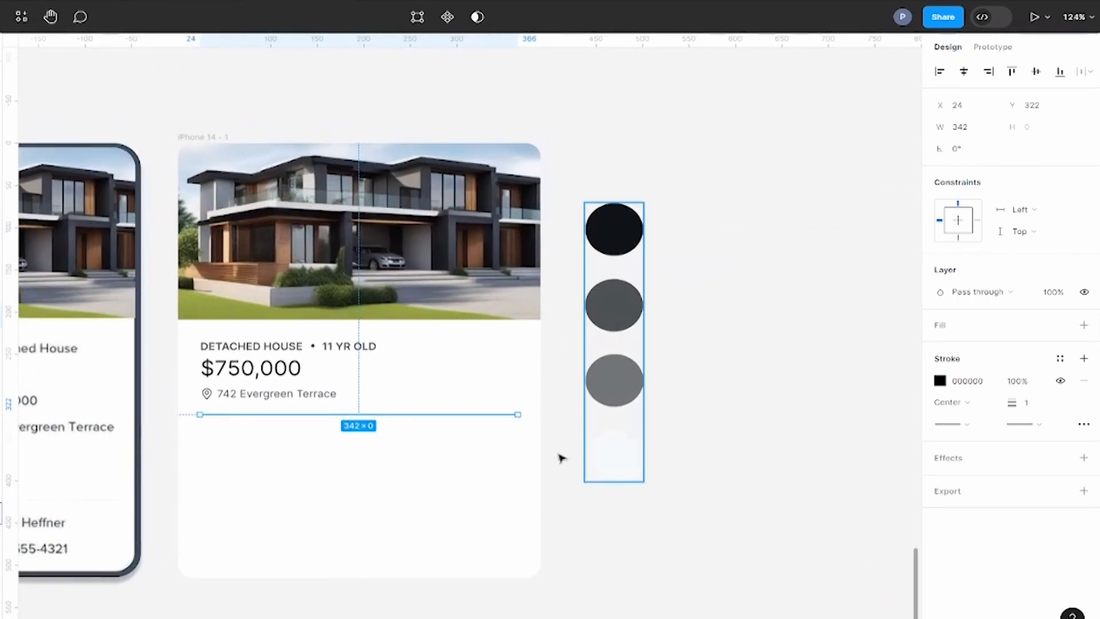
click(502, 416)
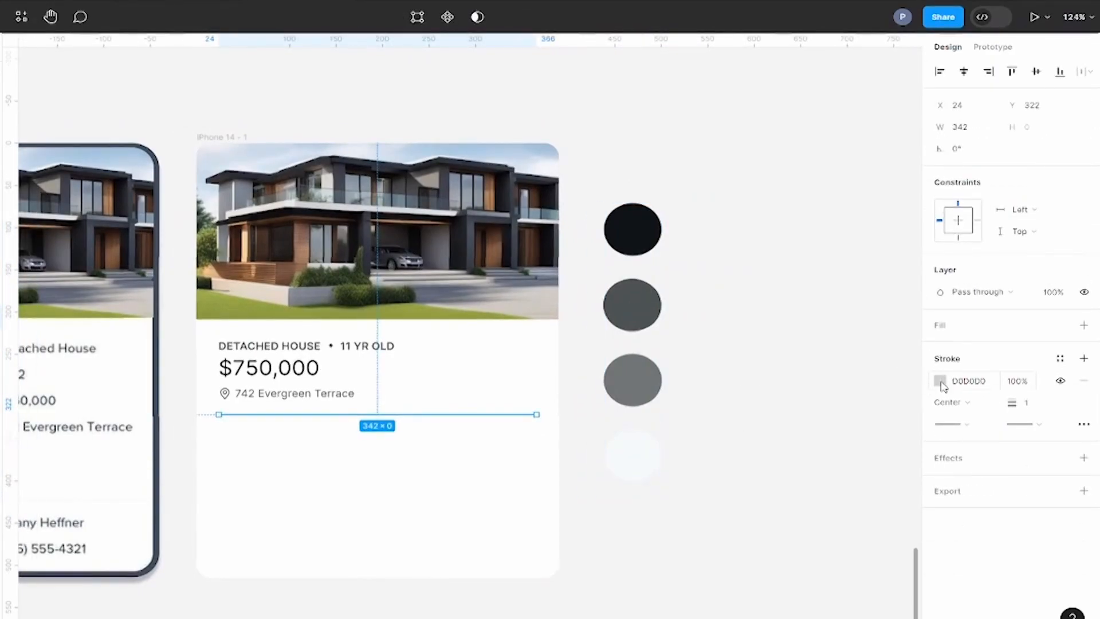
click(941, 381)
click(763, 483)
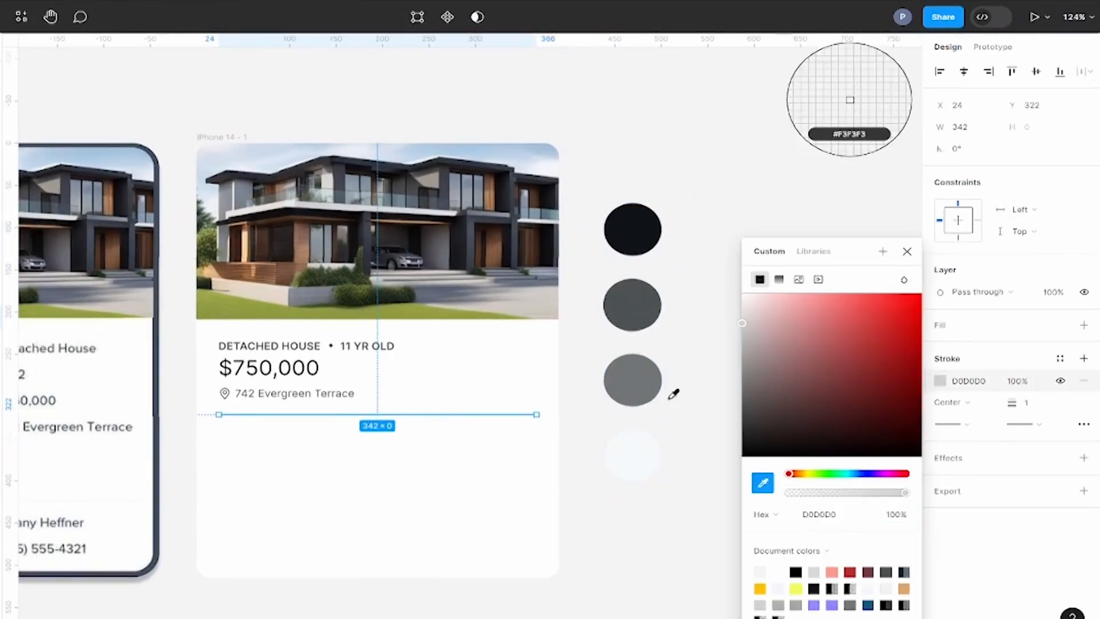
click(625, 380)
mouse_move(899, 493)
mouse_down()
mouse_move(810, 496)
mouse_move(820, 494)
mouse_up()
click(712, 214)
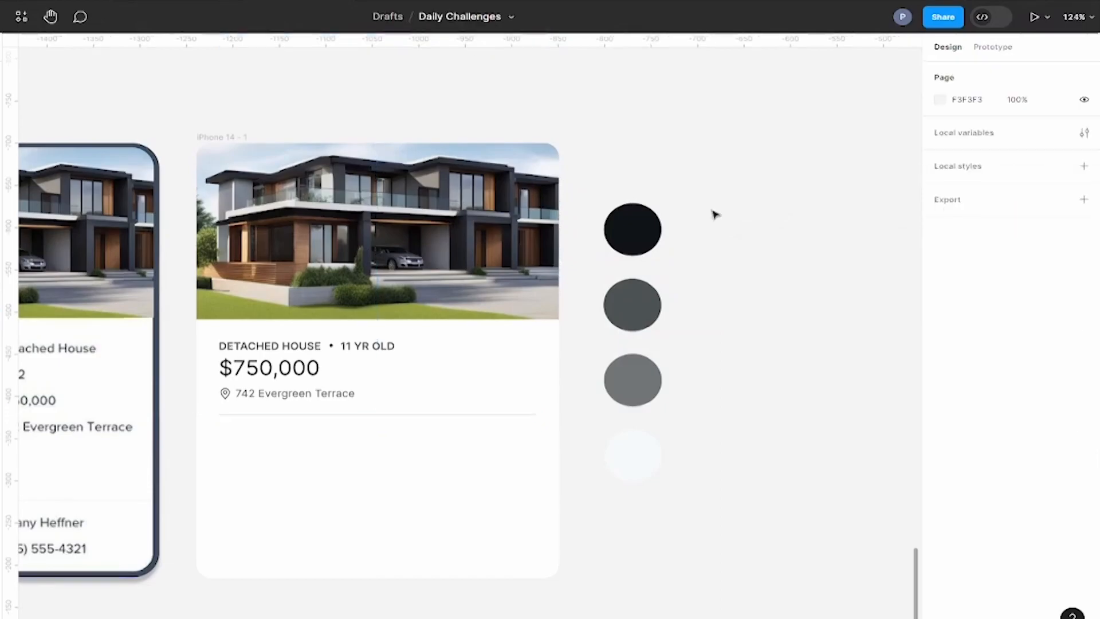
Step: Search the Iconify plugin for "bed" and import the outline double-bed icon la:bed from the second results page
scroll(877, 204, left, 5)
scroll(557, 395, up, 2)
right_click(437, 374)
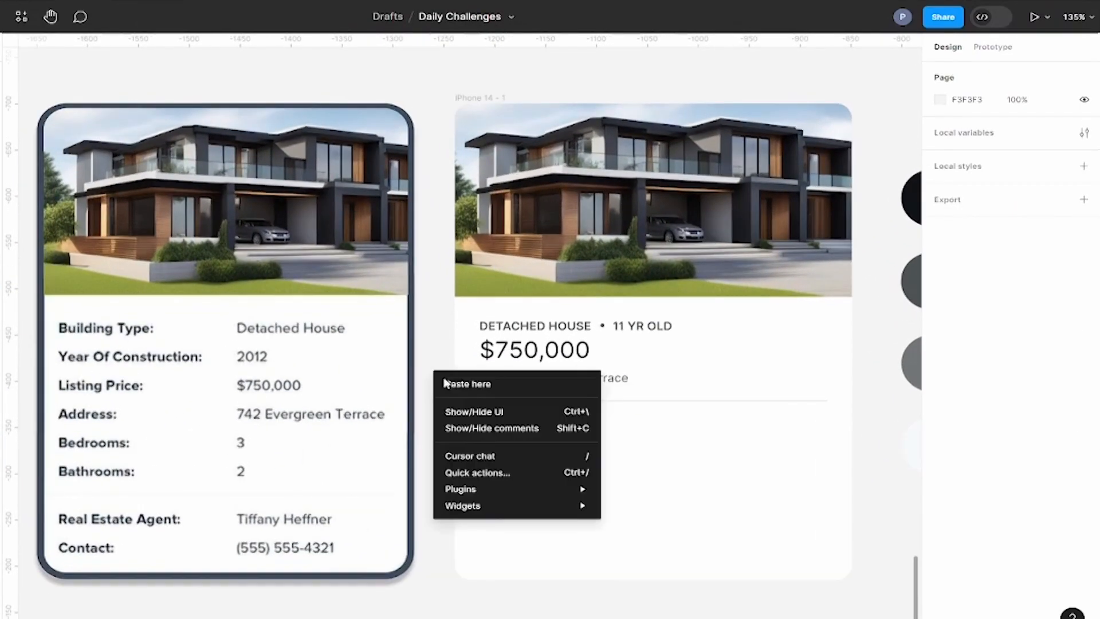
mouse_move(560, 489)
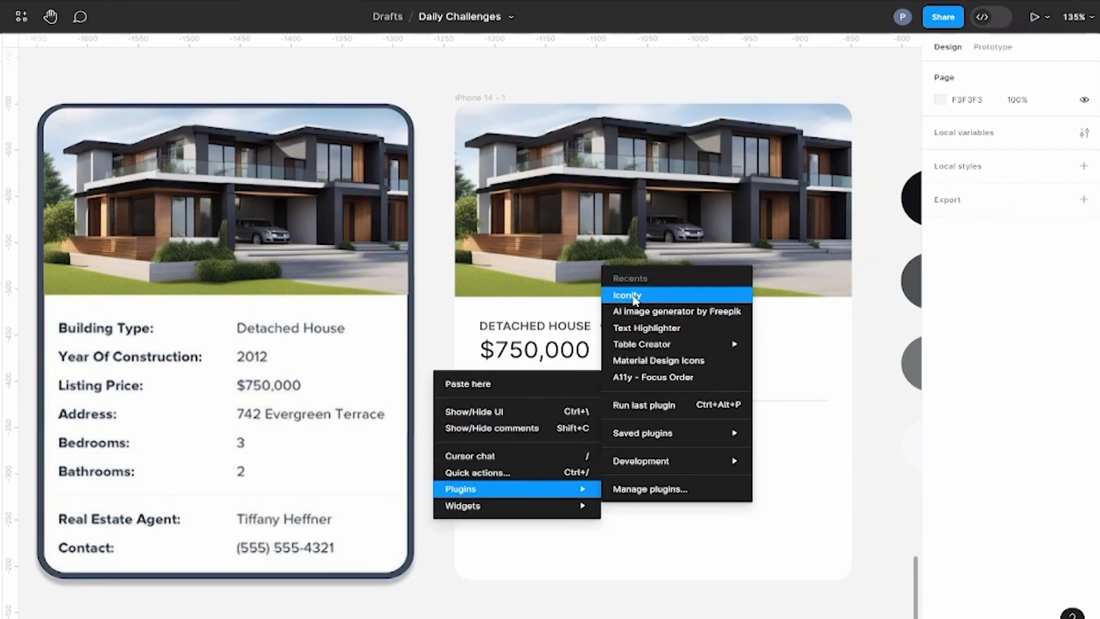
click(614, 226)
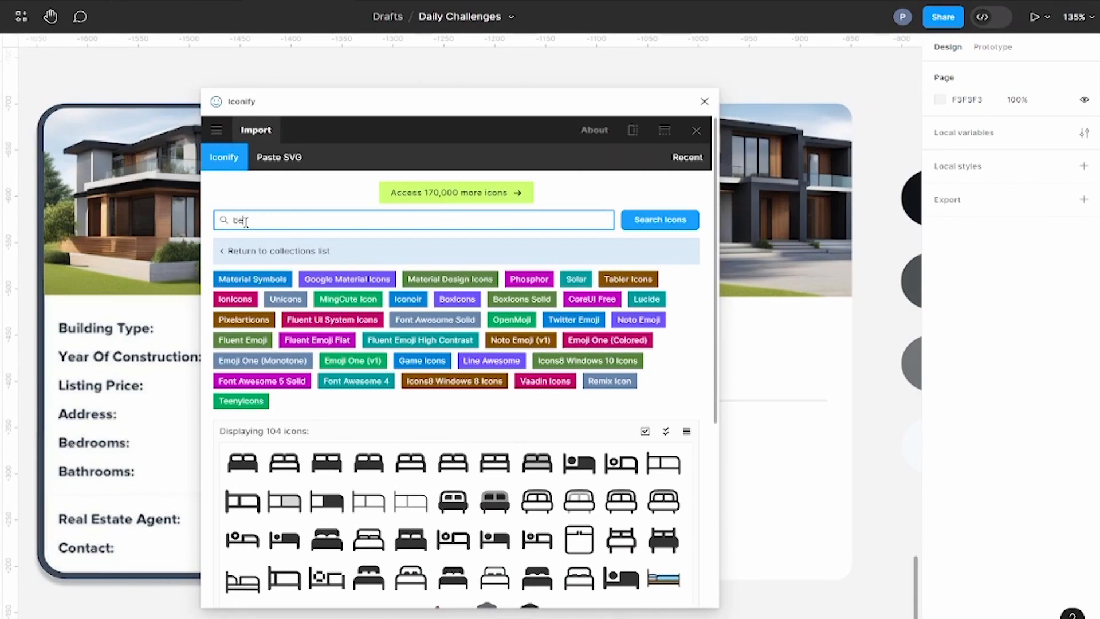
click(660, 224)
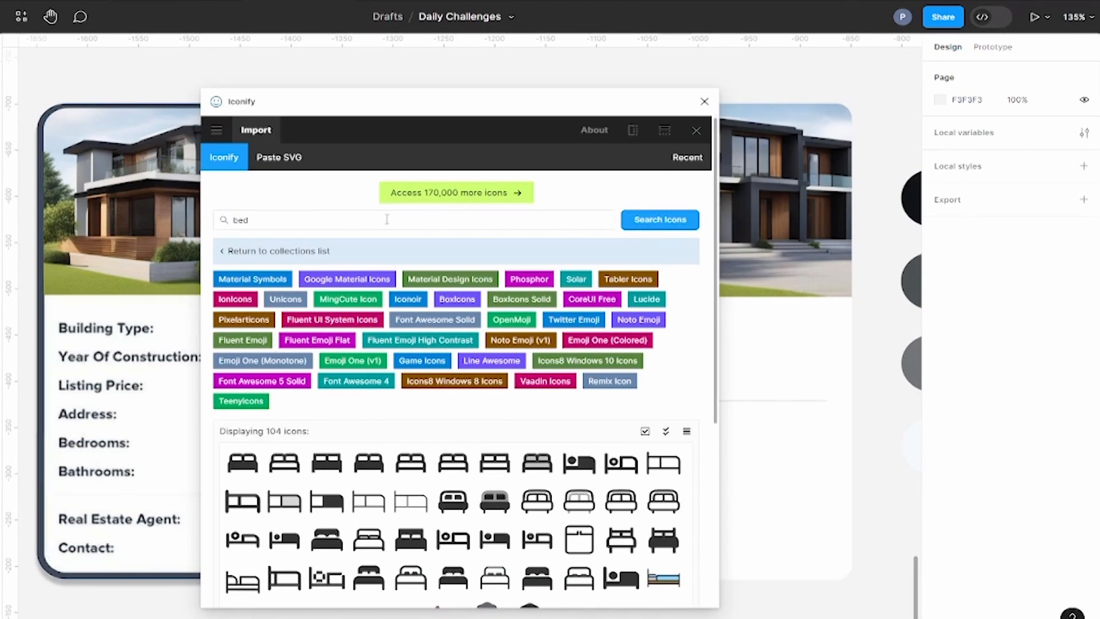
scroll(461, 504, down, 2)
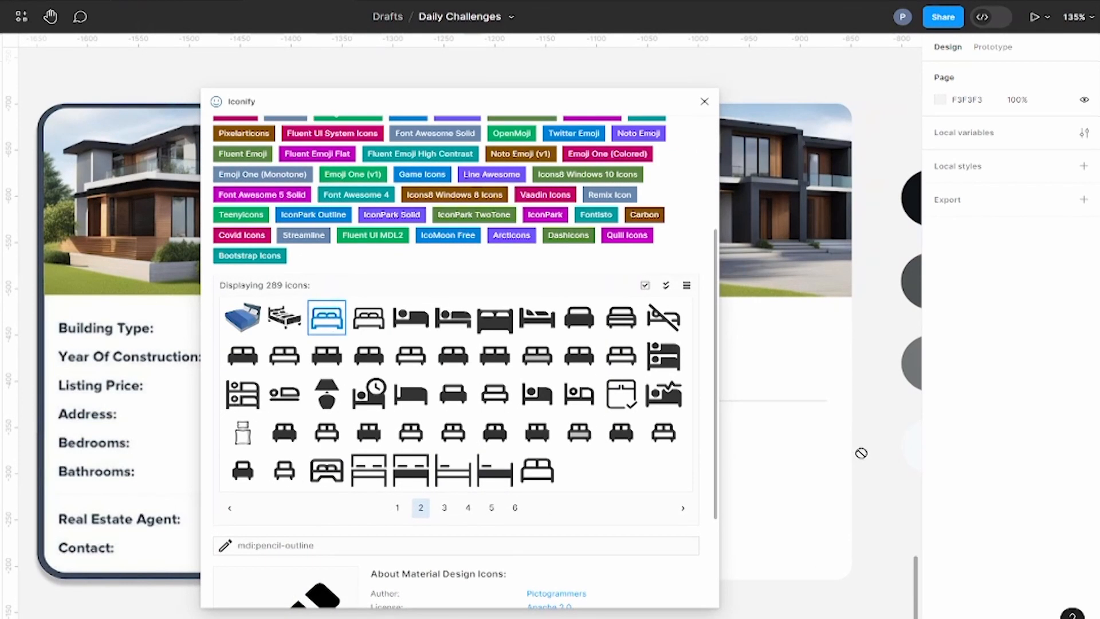
click(314, 321)
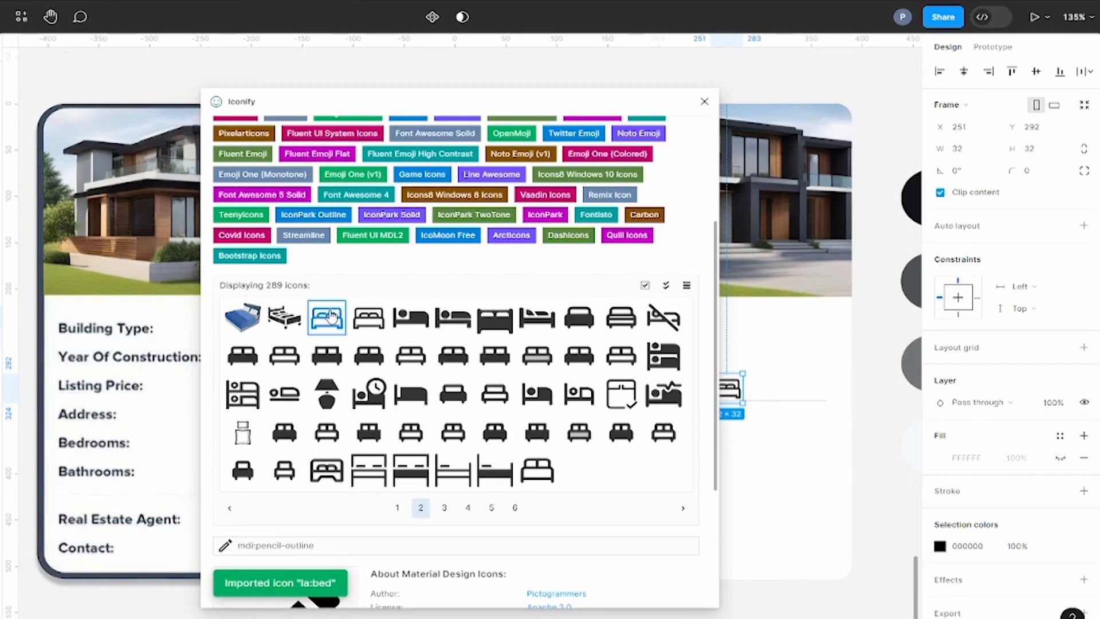
Step: Search Iconify for "bath", import the la:bath bathtub icon and place it just below the divider at X 277, Y 332
scroll(403, 199, up, 3)
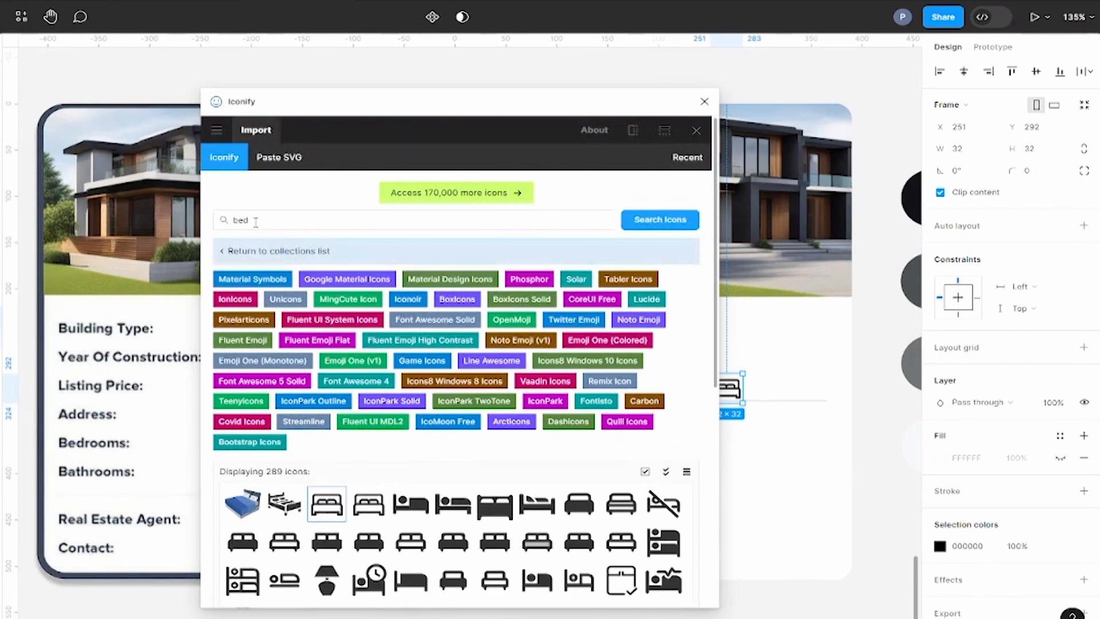
key(Return)
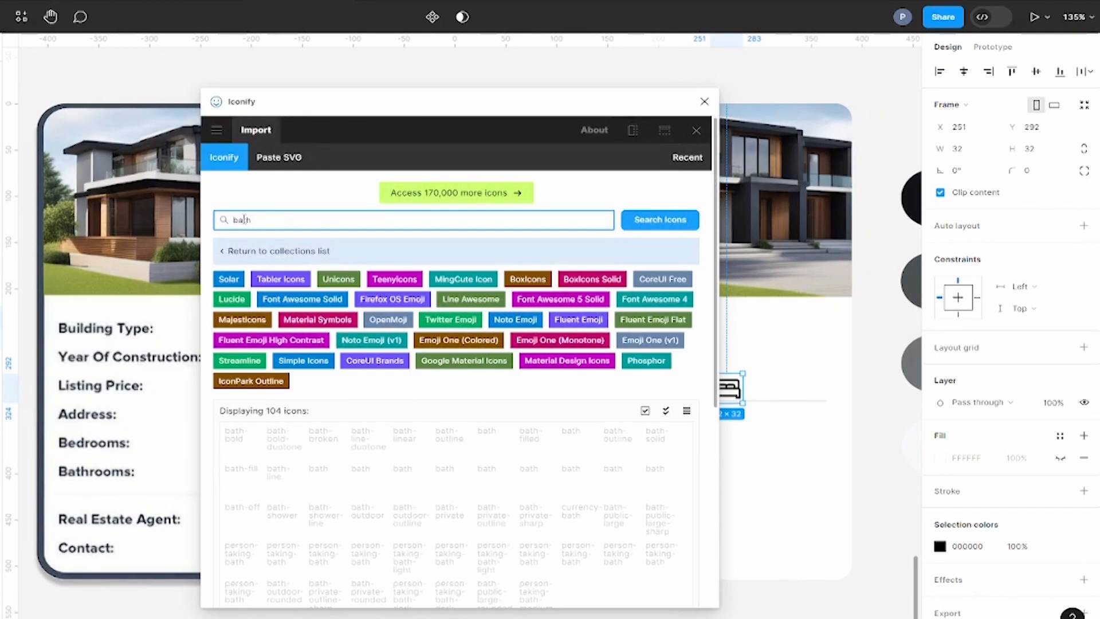
scroll(428, 437, down, 1)
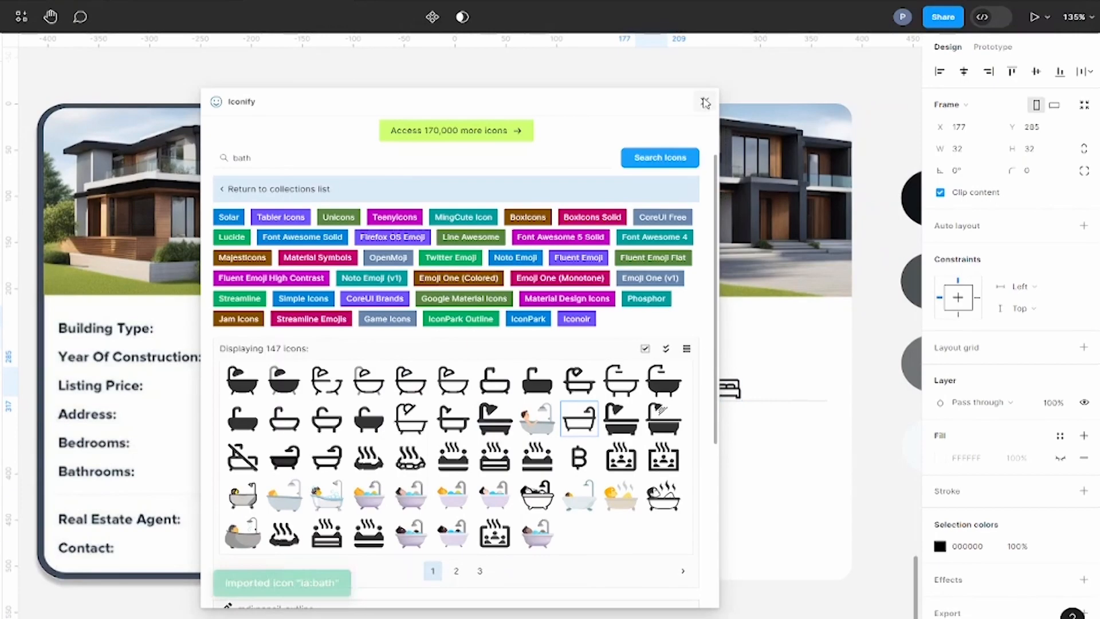
click(705, 103)
drag(768, 429, 777, 420)
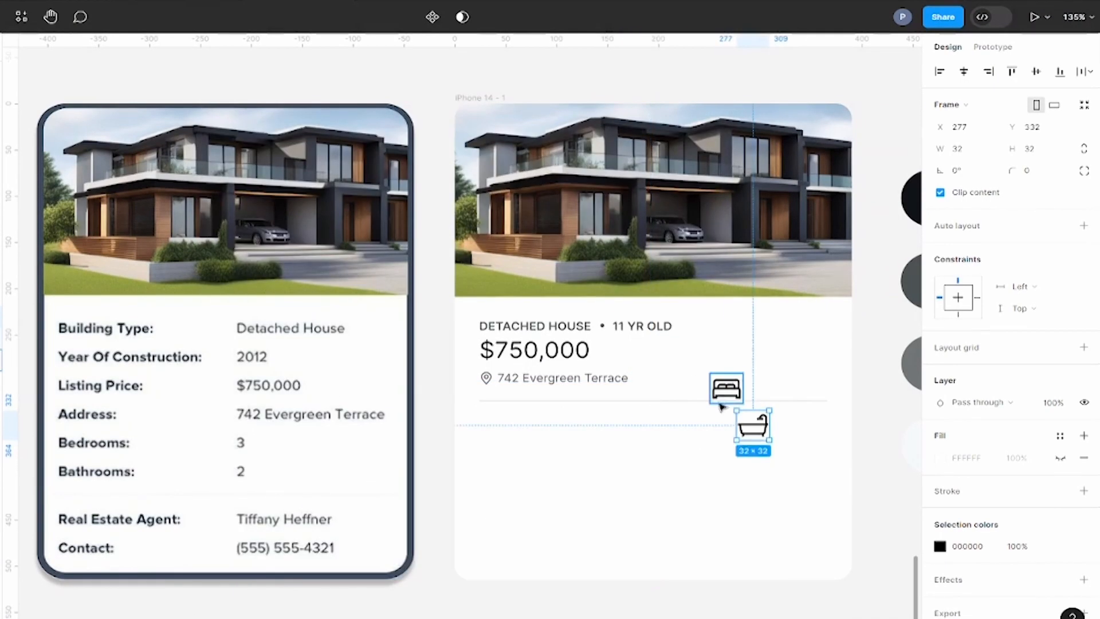
Step: Place the bed icon below the divider, left-aligned with the address pin, and move the bath icon onto its row at X 171, Y 343
drag(733, 383, 501, 428)
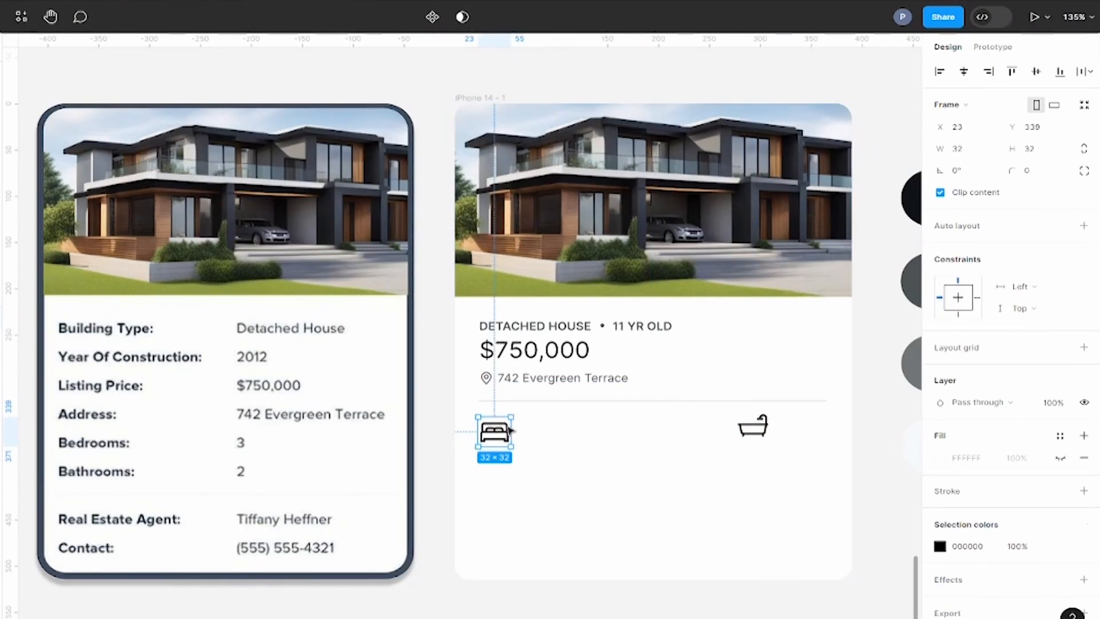
scroll(512, 453, up, 5)
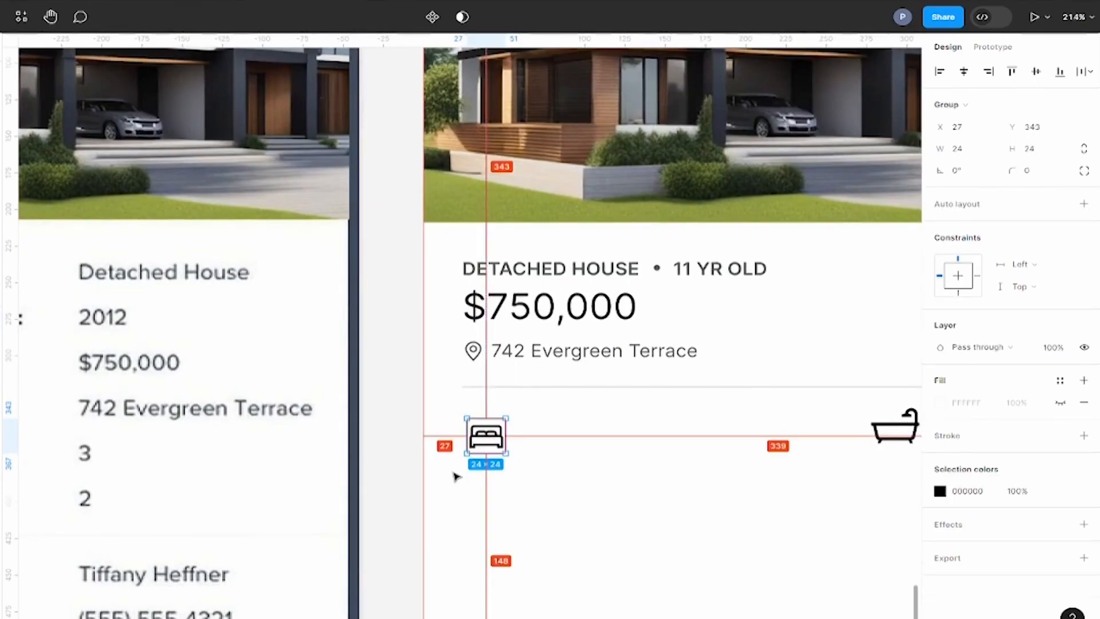
shift+click(474, 352)
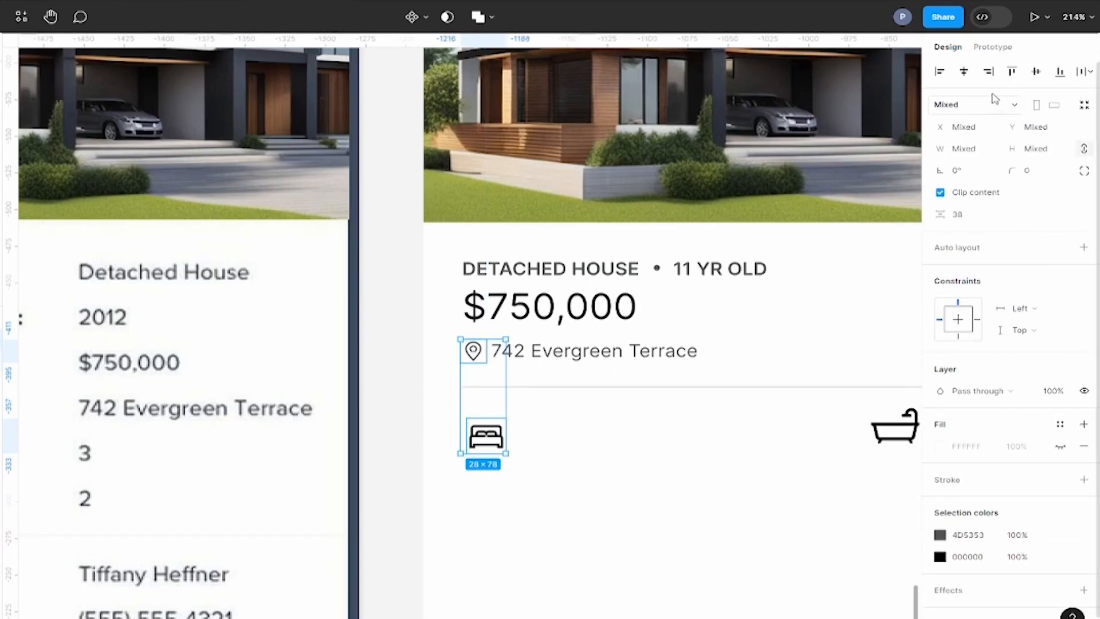
click(940, 71)
scroll(631, 450, right, 3)
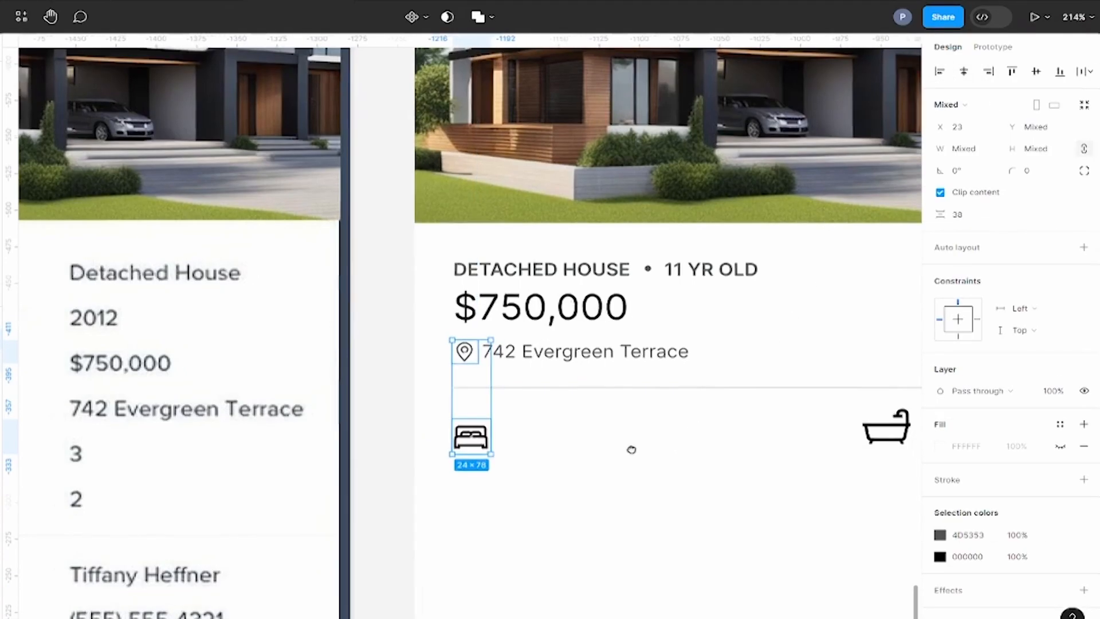
drag(827, 427, 666, 431)
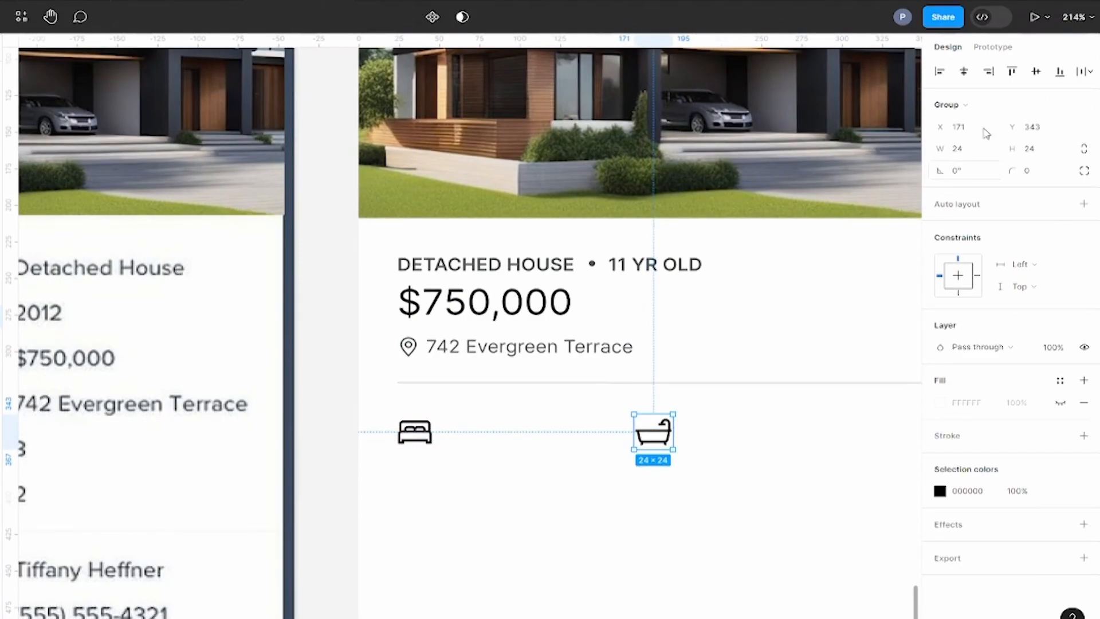
Step: Recolor the bed and bath icons with the dark grey 4D5353 sampled from the address text
shift+click(433, 432)
scroll(433, 433, down, 5)
scroll(606, 432, up, 10)
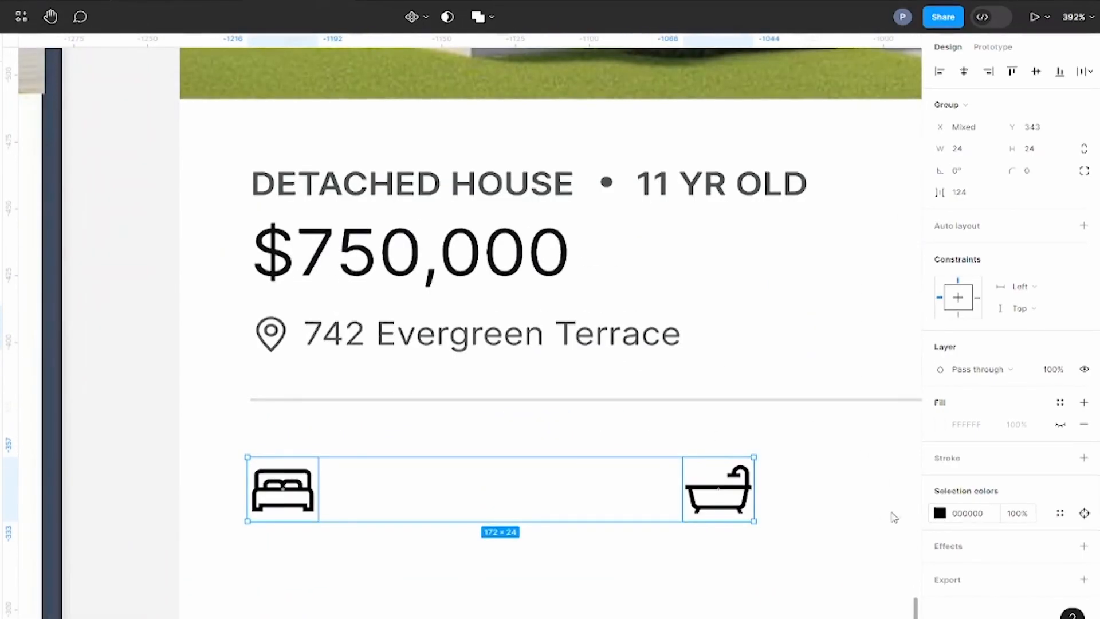
click(940, 513)
click(764, 483)
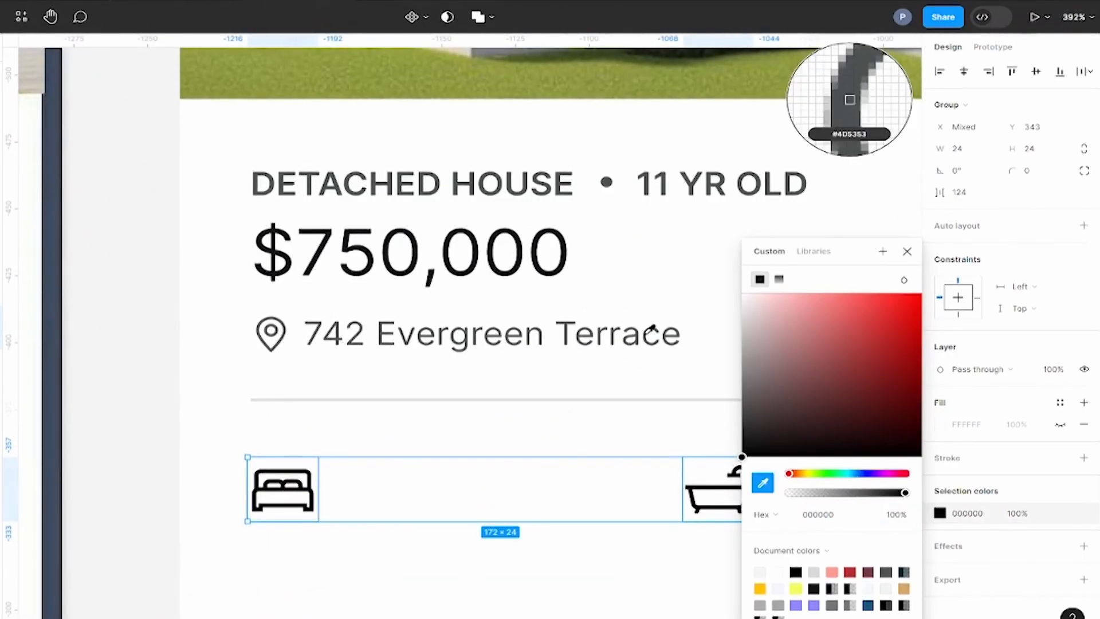
click(652, 332)
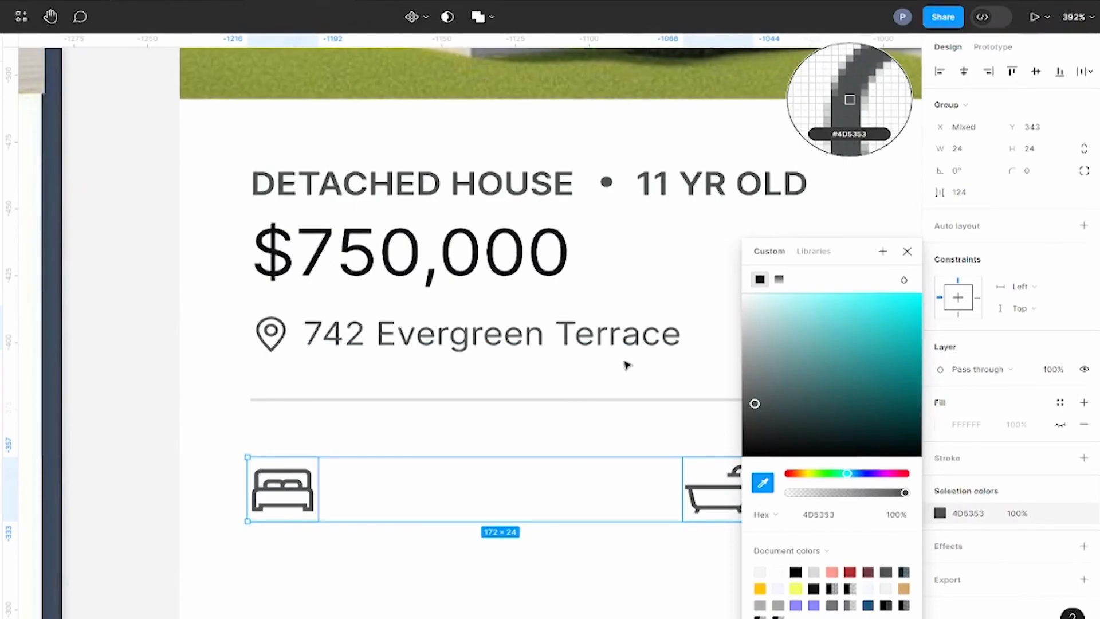
click(907, 253)
Step: Duplicate the address text beside the bed icon and change the copy to "3 Bedrooms"
ctrl+scroll(533, 453, down, 3)
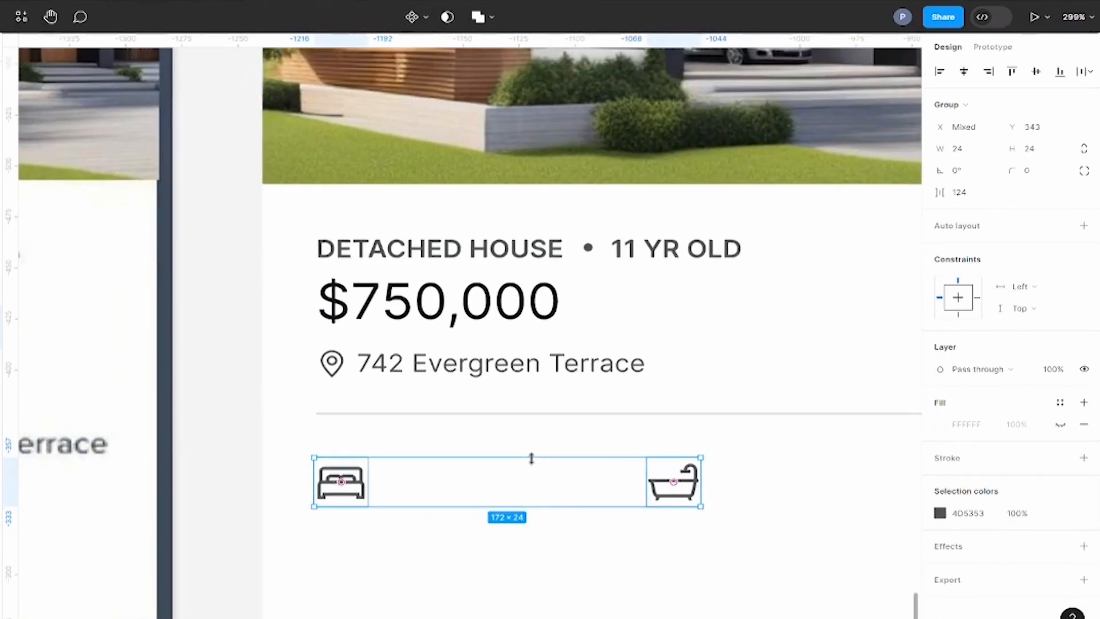
scroll(617, 418, down, 2)
scroll(617, 418, right, 2)
ctrl+scroll(617, 418, down, 4)
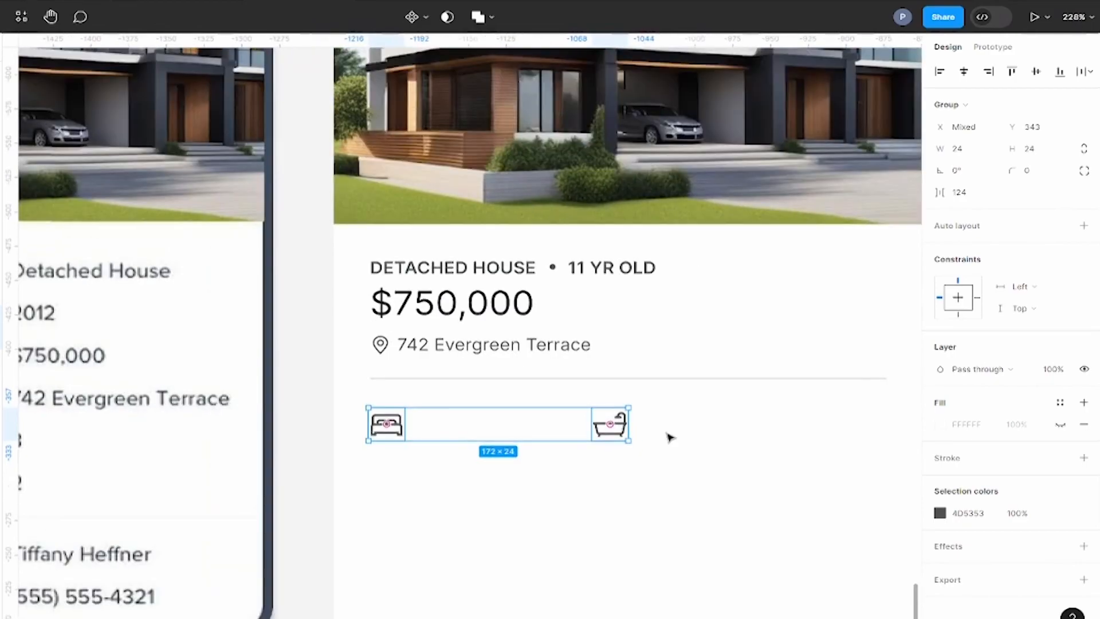
click(668, 437)
ctrl+scroll(668, 437, down, 2)
scroll(669, 437, left, 2)
alt+drag(582, 350, 587, 417)
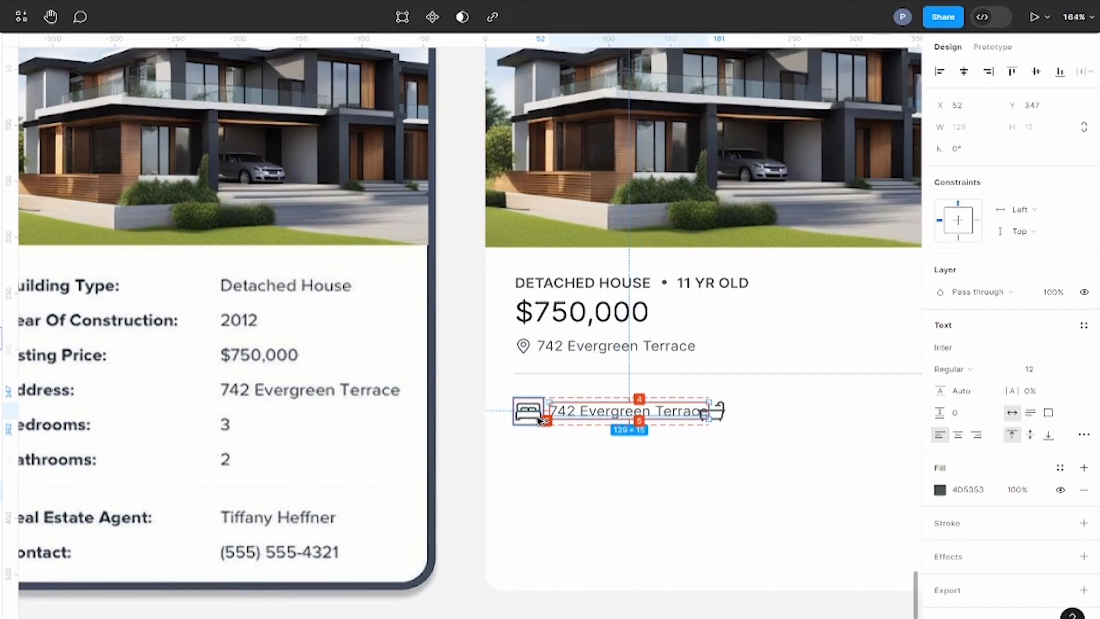
drag(704, 414, 708, 414)
text(3 Bedrooms)
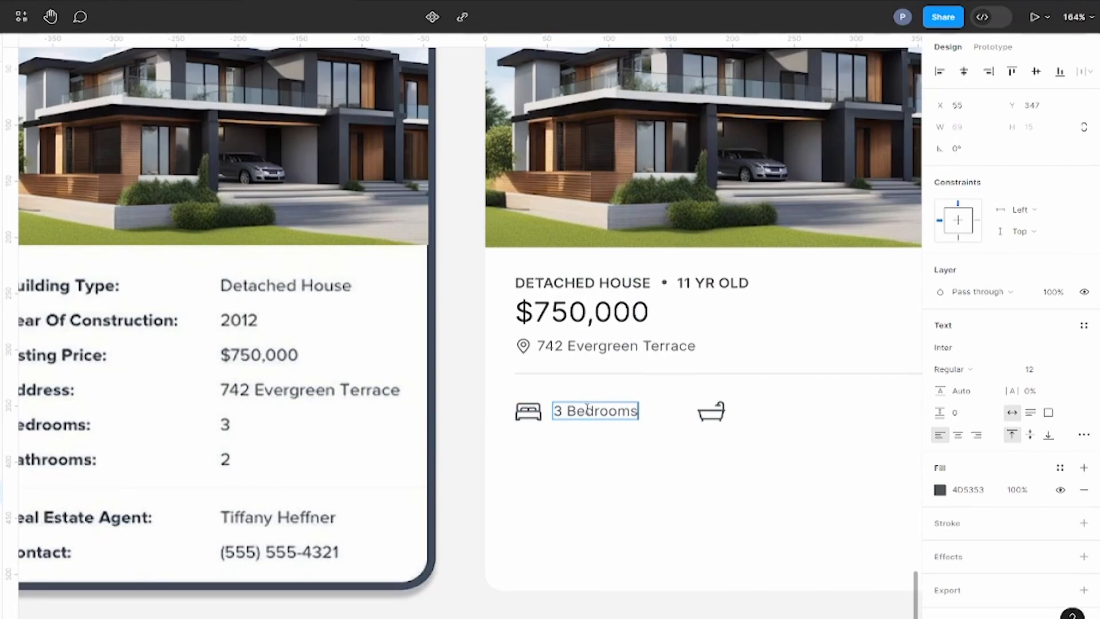
Step: Make the "3" in the bedroom label Semi Bold and set the label's font size to 14
scroll(658, 420, down, 2)
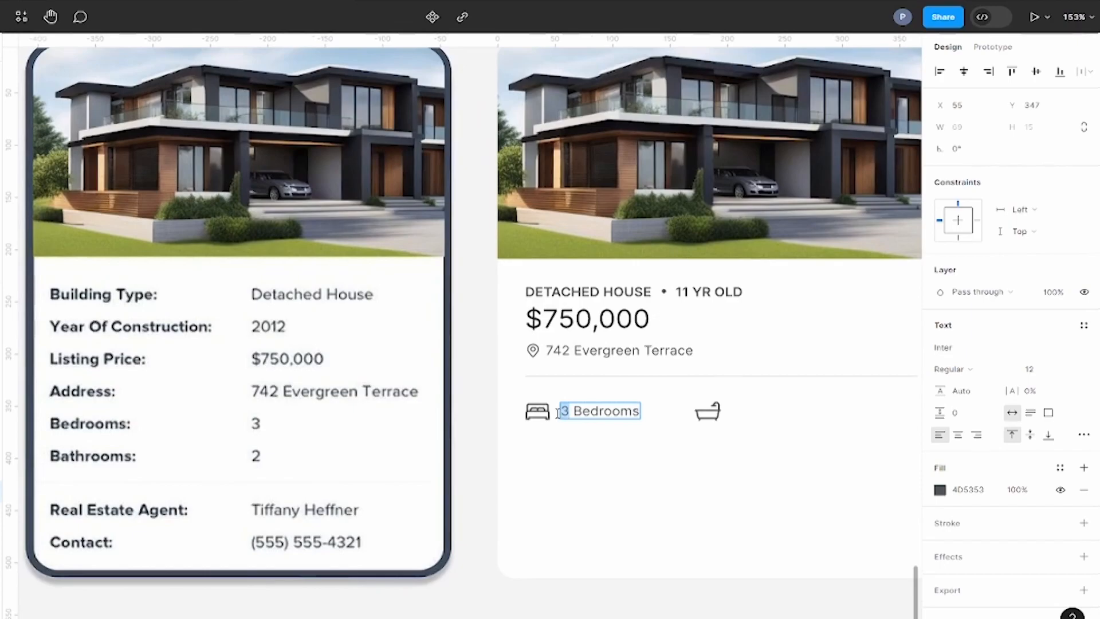
click(979, 372)
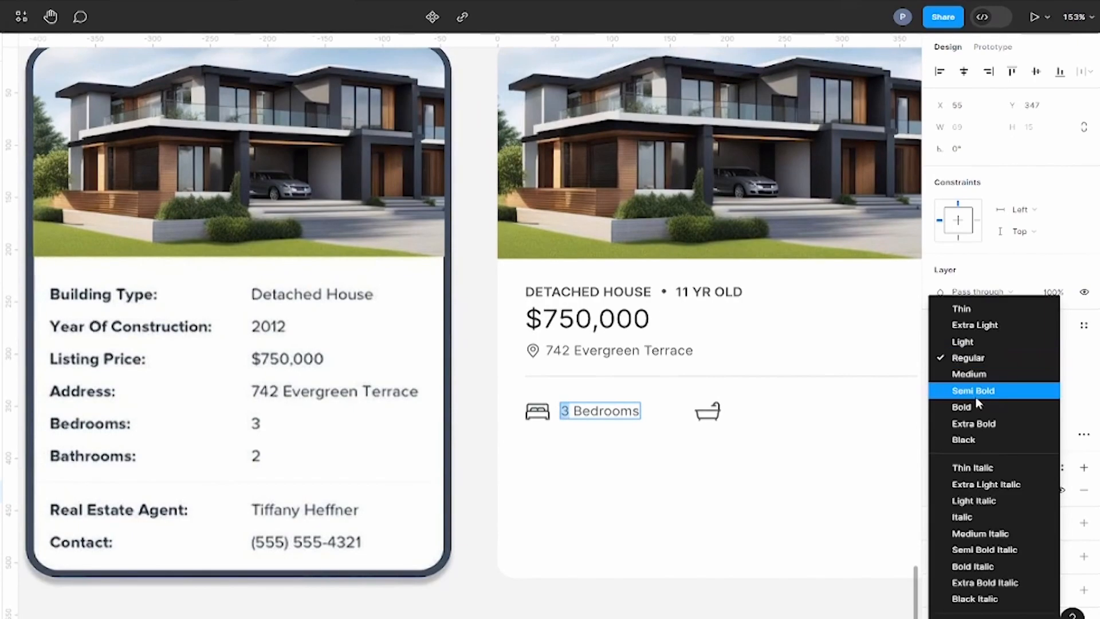
click(979, 390)
scroll(327, 487, down, 3)
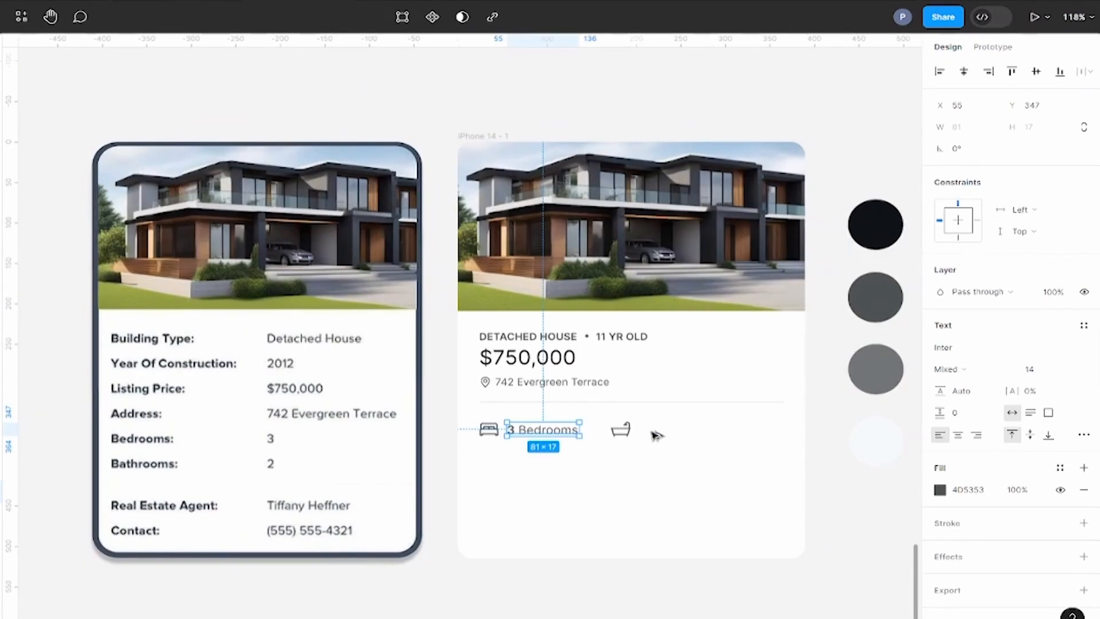
Step: Duplicate the bedroom label beside the bath icon as "2 Bathrooms" and color both numbers 0E1316 from the darkest palette circle
drag(545, 431, 673, 435)
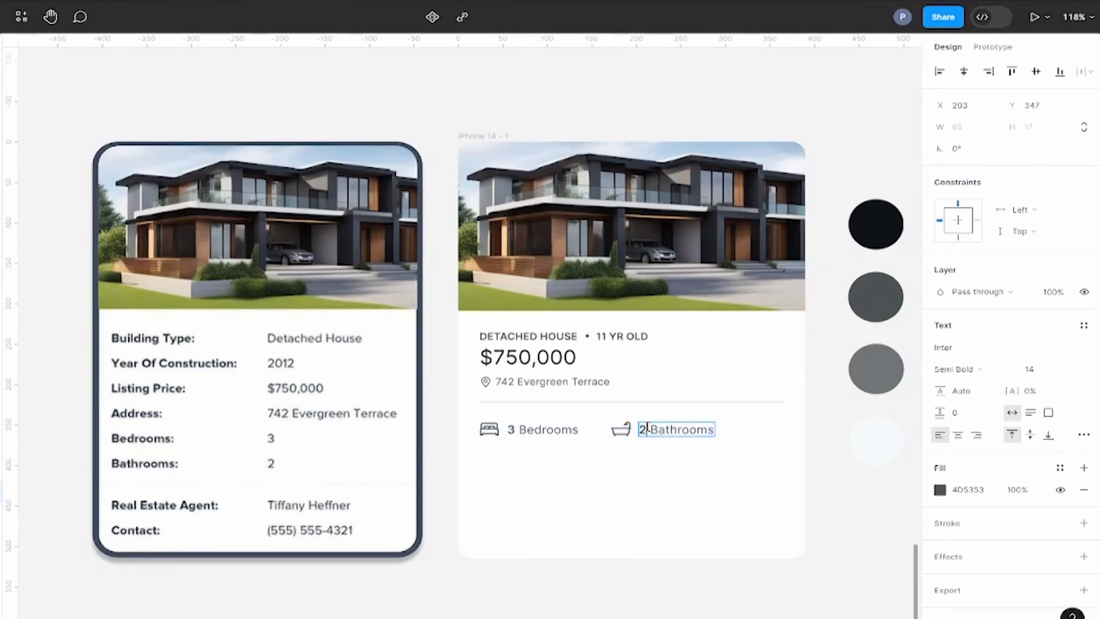
click(940, 490)
click(764, 482)
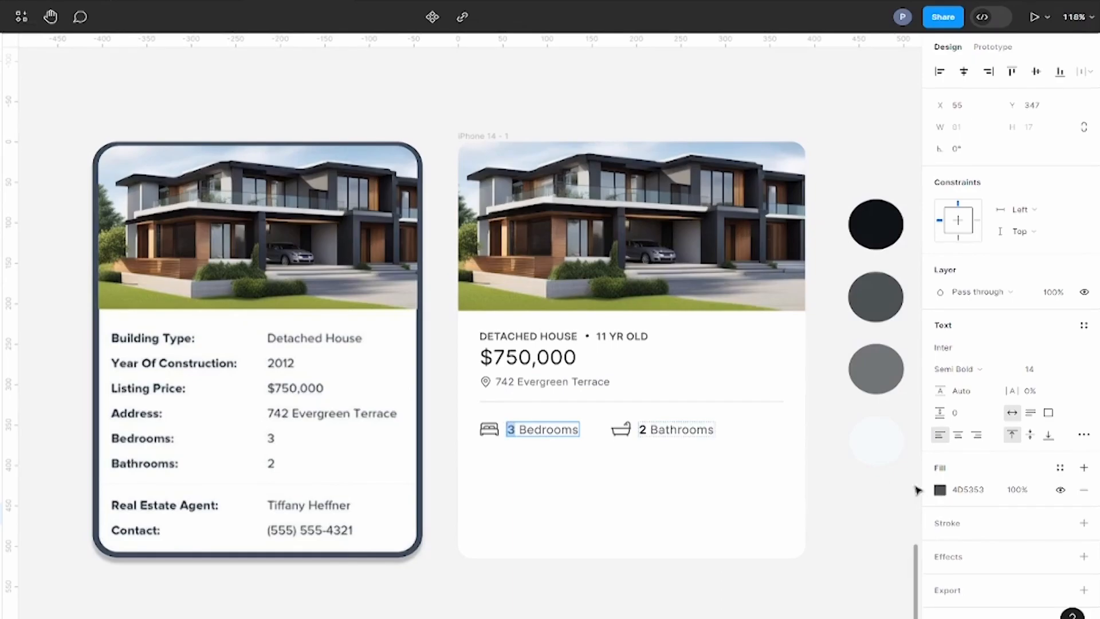
click(940, 490)
click(761, 482)
click(885, 221)
key(Escape)
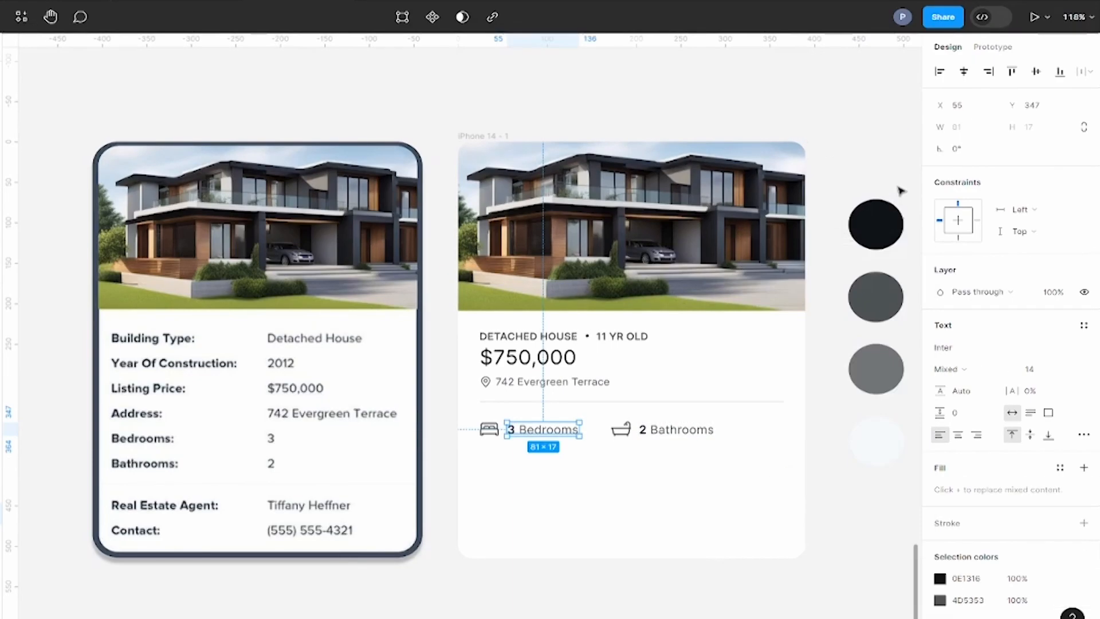
Step: Group the bath icon with its label and nudge the group left to a 24 px gap from the bedroom label
click(850, 506)
click(621, 429)
shift+click(672, 431)
key(ctrl+g)
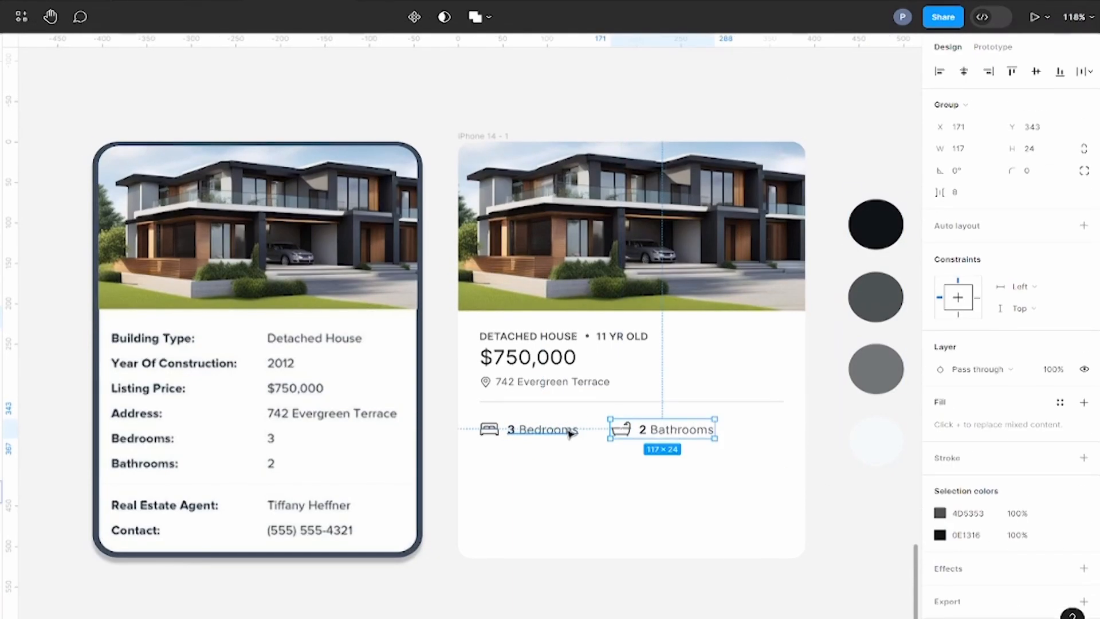
key(Left)
key(Left)
key(Left)
key(Left)
key(Left)
key(Left)
key(Left)
key(Left)
key(Left)
Step: Group the bed icon with its label and move both the bedroom and bathroom groups up closer to the divider
click(570, 434)
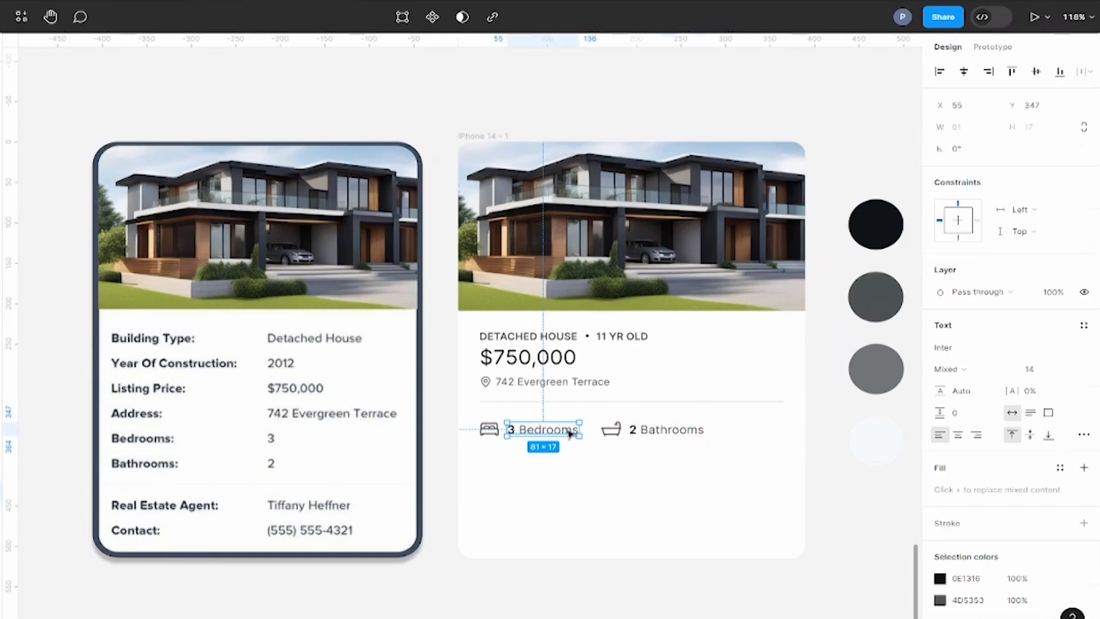
shift+click(487, 429)
key(ctrl+g)
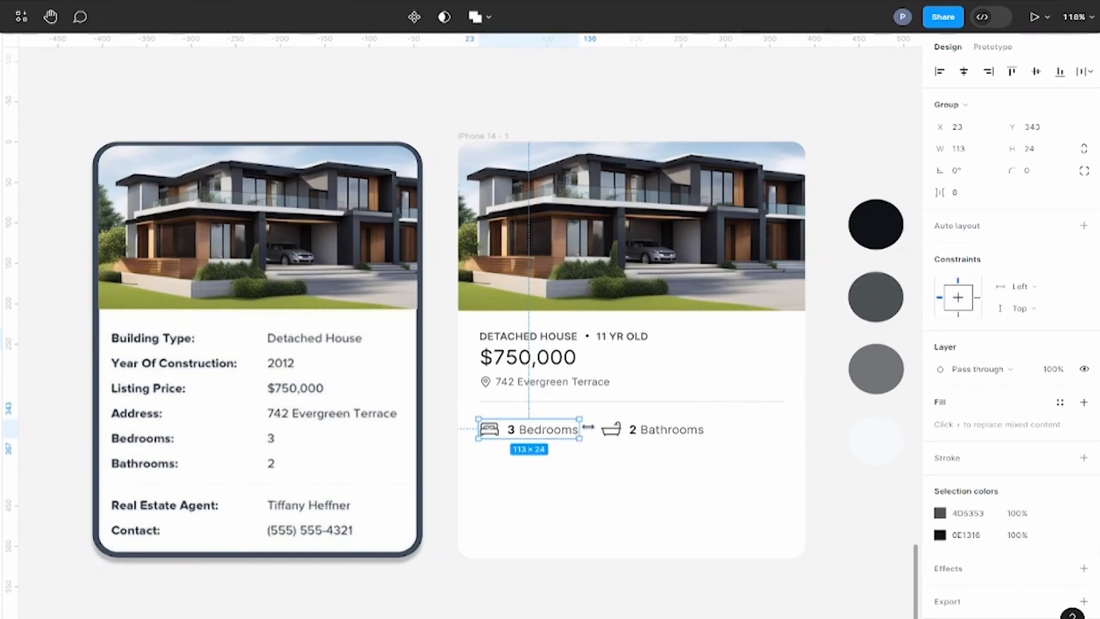
shift+click(630, 427)
key(shift+Up)
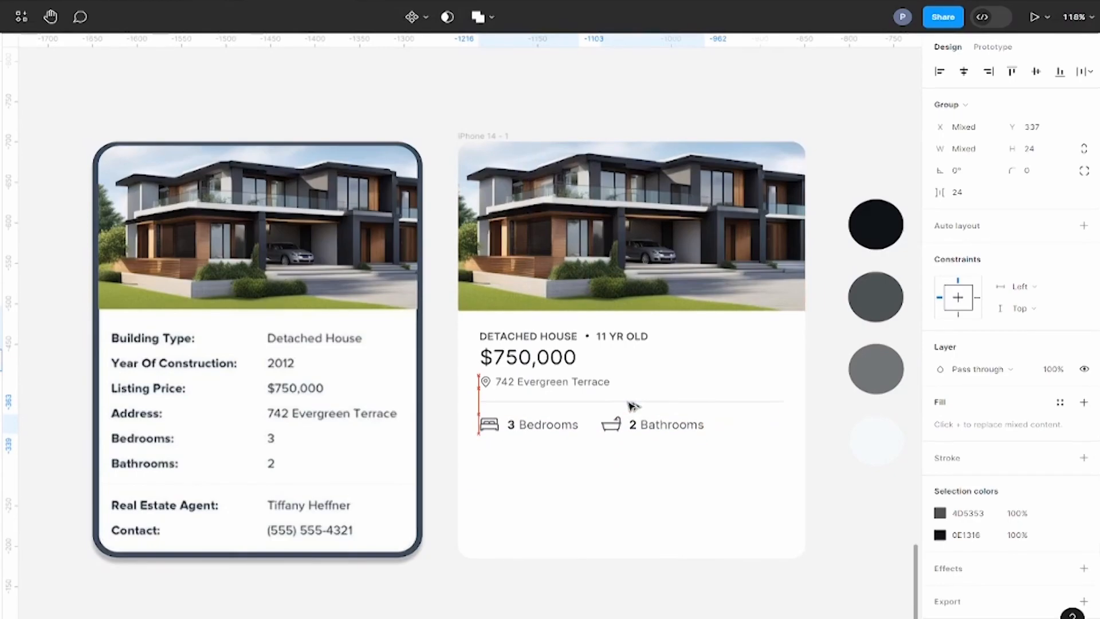
Step: Duplicate the divider line below the bedroom and bathroom row and place the copy at Y 378
click(631, 404)
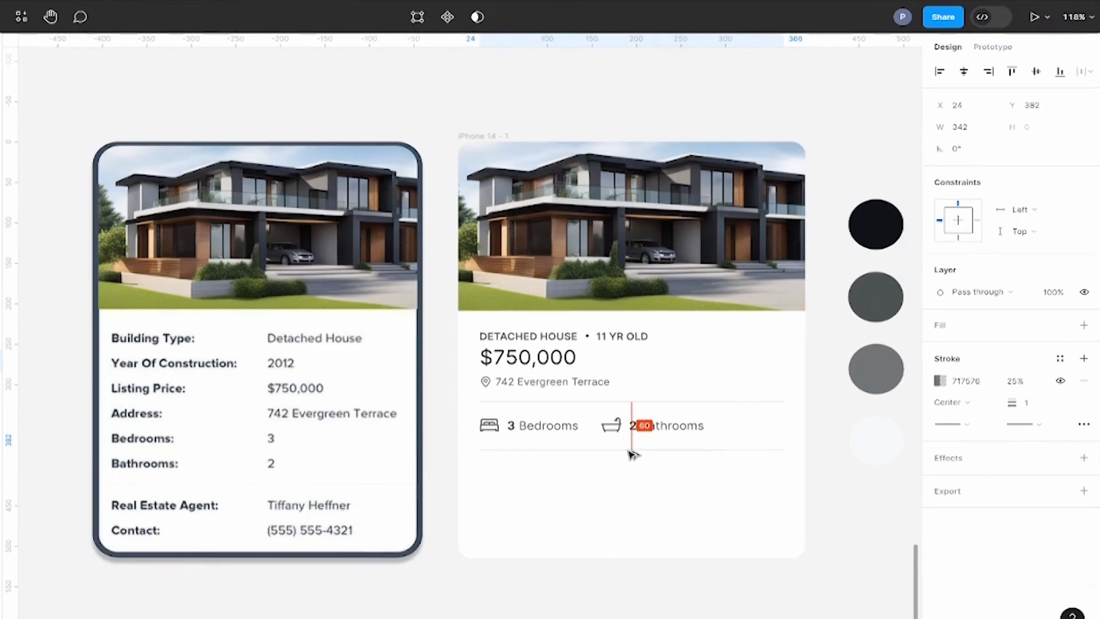
key(Up)
key(Up)
key(Up)
key(Up)
key(Up)
key(Up)
key(Up)
key(Up)
key(Up)
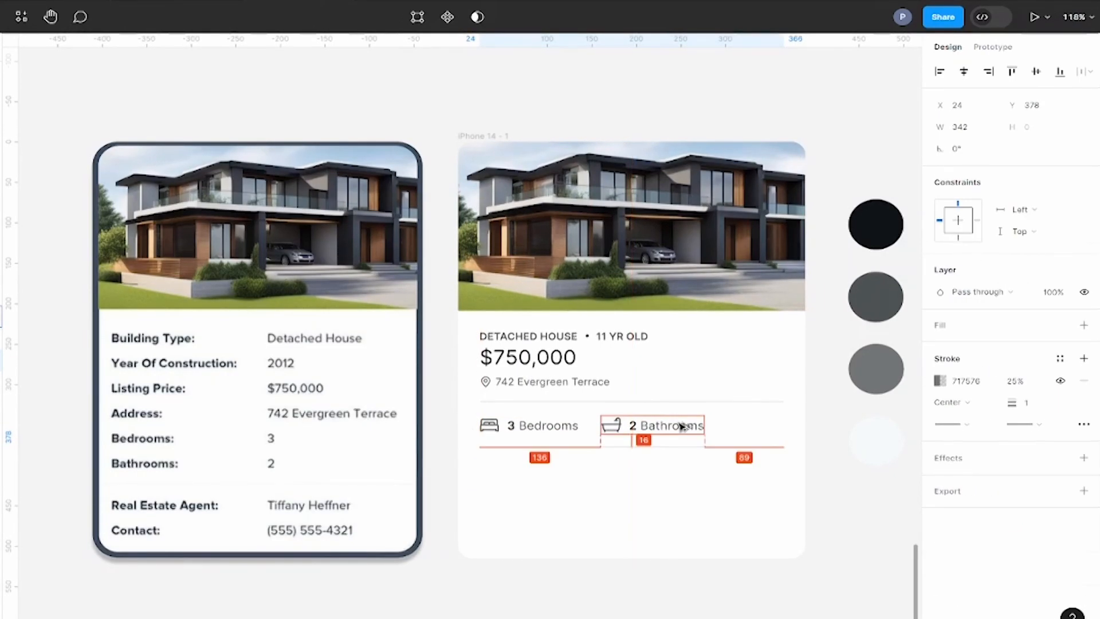
click(837, 451)
Step: Duplicate the "DETACHED HOUSE" text below the second divider at X 24, Y 394 and change it to "REAL ESTATE AGENT"
scroll(828, 458, down, 1)
ctrl+scroll(567, 515, up, 1)
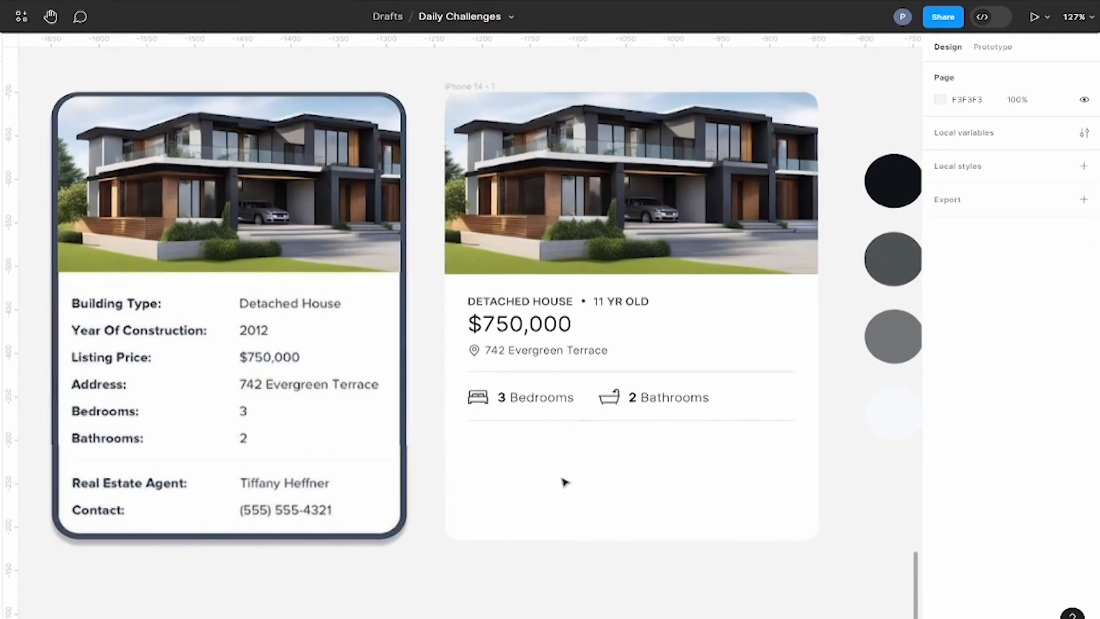
drag(526, 309, 527, 450)
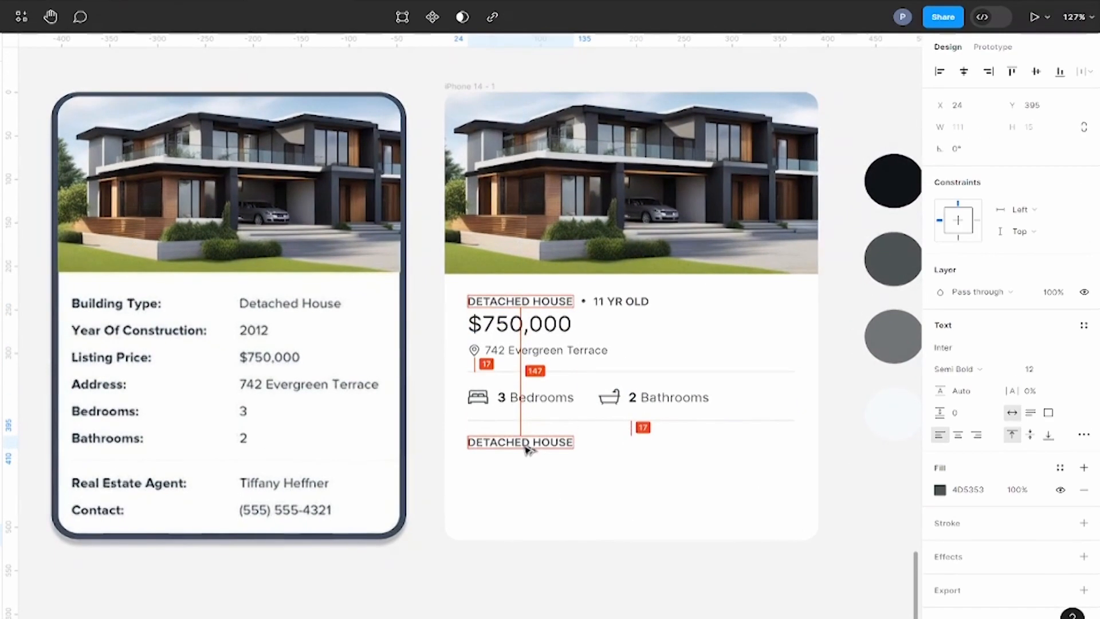
key(Down)
key(Down)
key(Down)
key(Down)
key(Down)
key(Down)
key(Down)
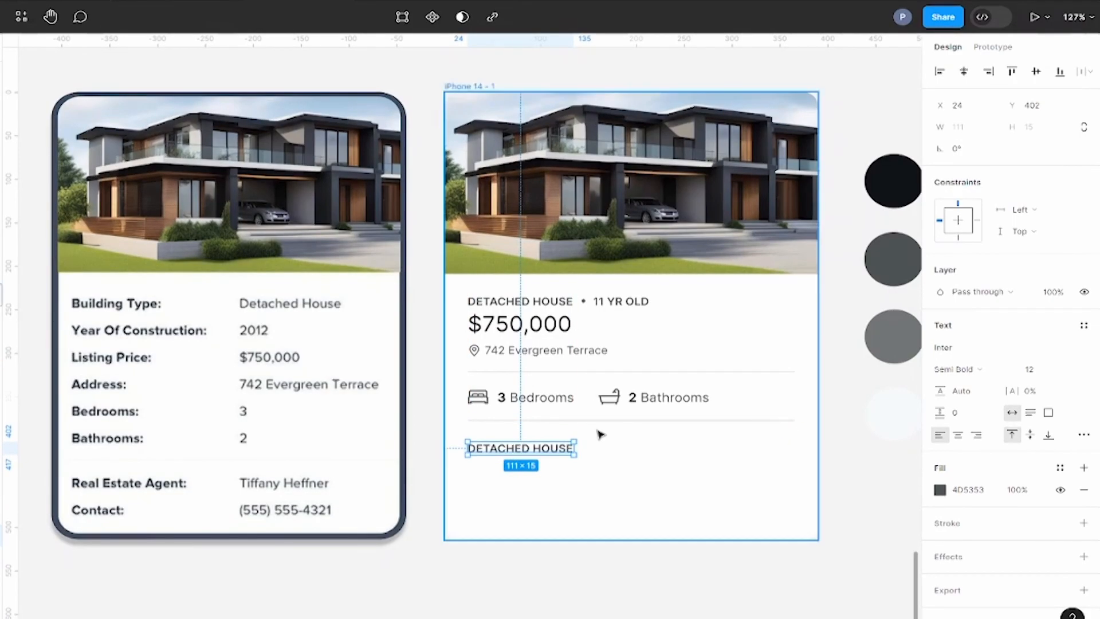
ctrl+scroll(596, 432, down, 1)
double_click(551, 443)
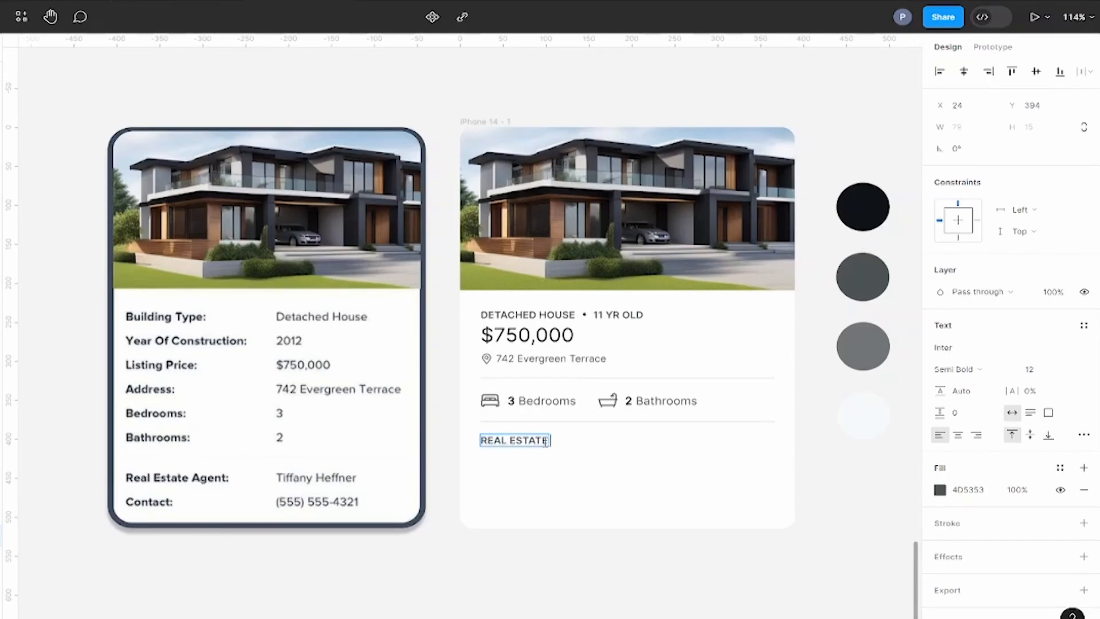
click(817, 458)
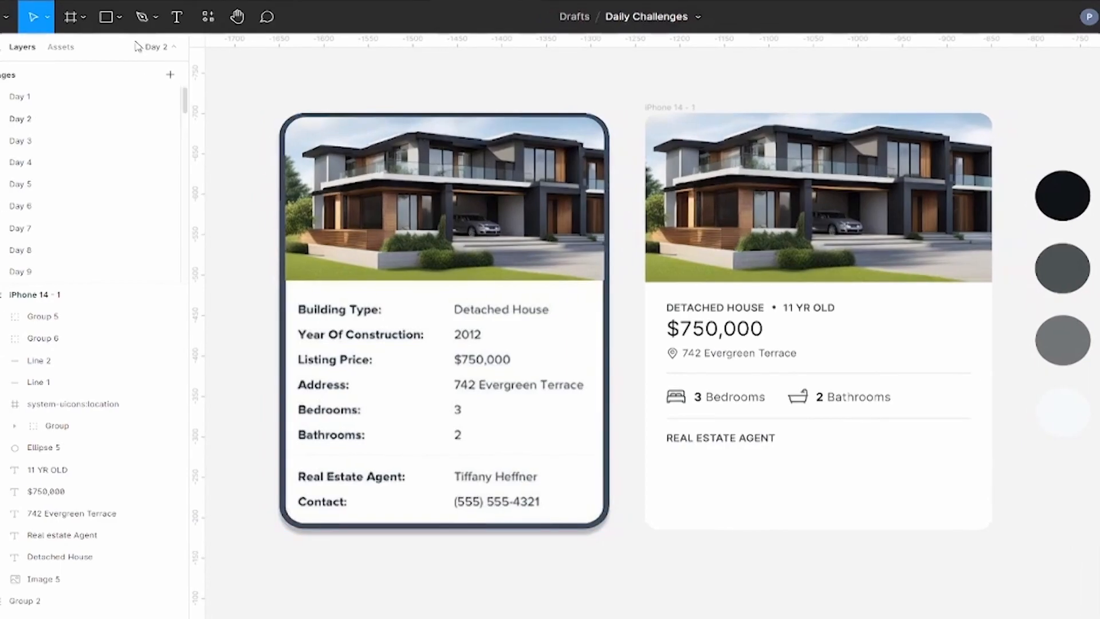
Step: Draw a 48 × 48 circle below the "REAL ESTATE AGENT" heading and align it with the heading's left edge
click(120, 17)
click(86, 96)
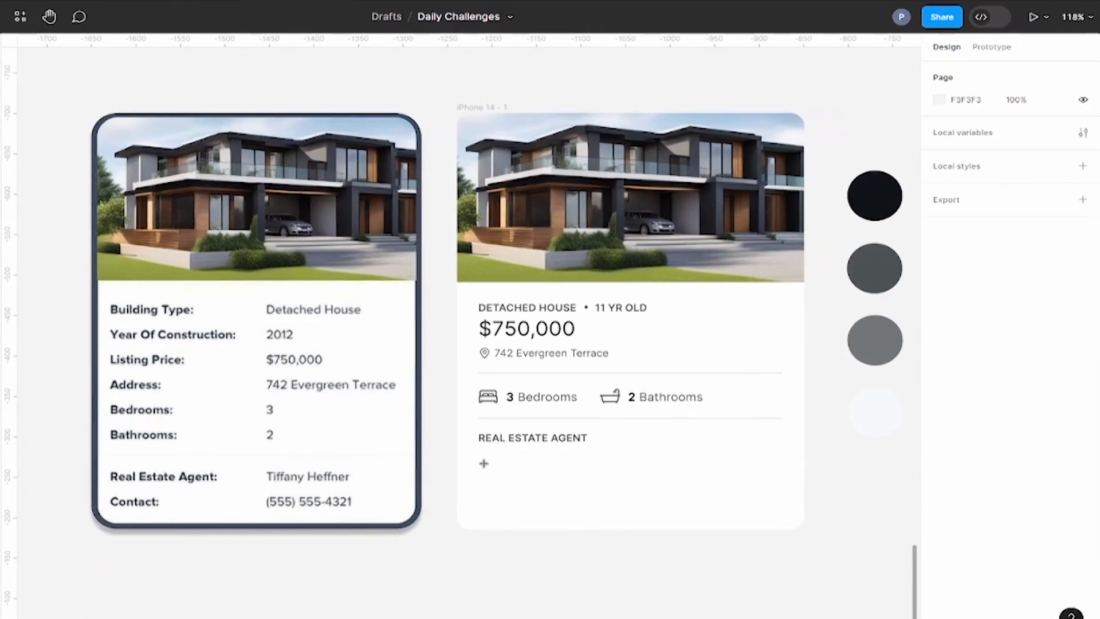
drag(478, 457, 513, 490)
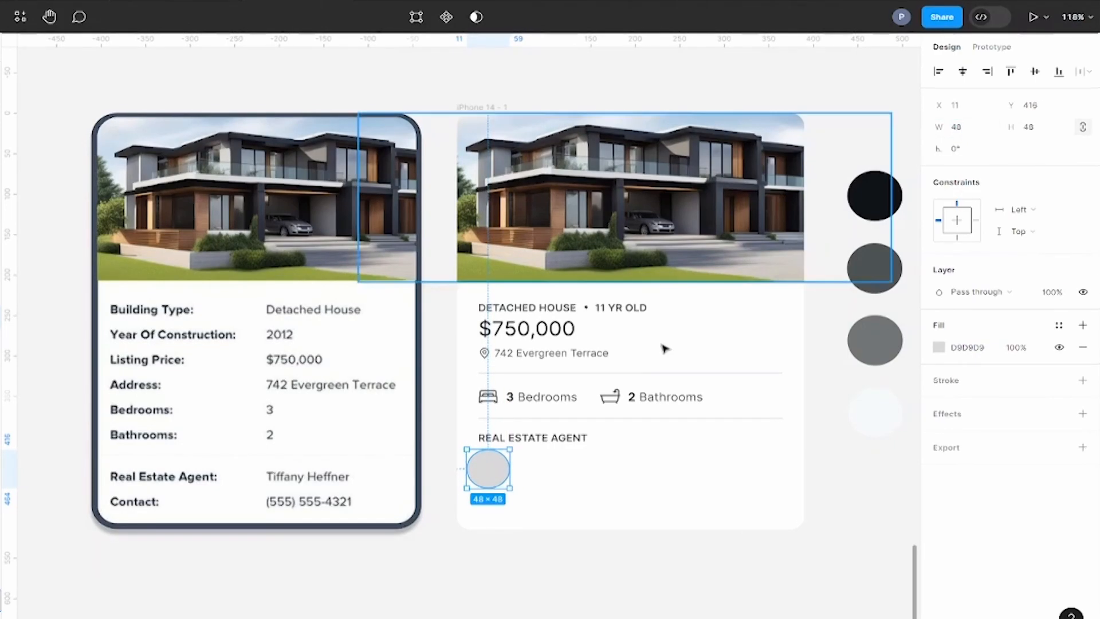
drag(507, 472, 517, 472)
Step: Duplicate the agent heading beside the circle at X 79, Y 419, with font size 14 and title case
drag(521, 439, 569, 459)
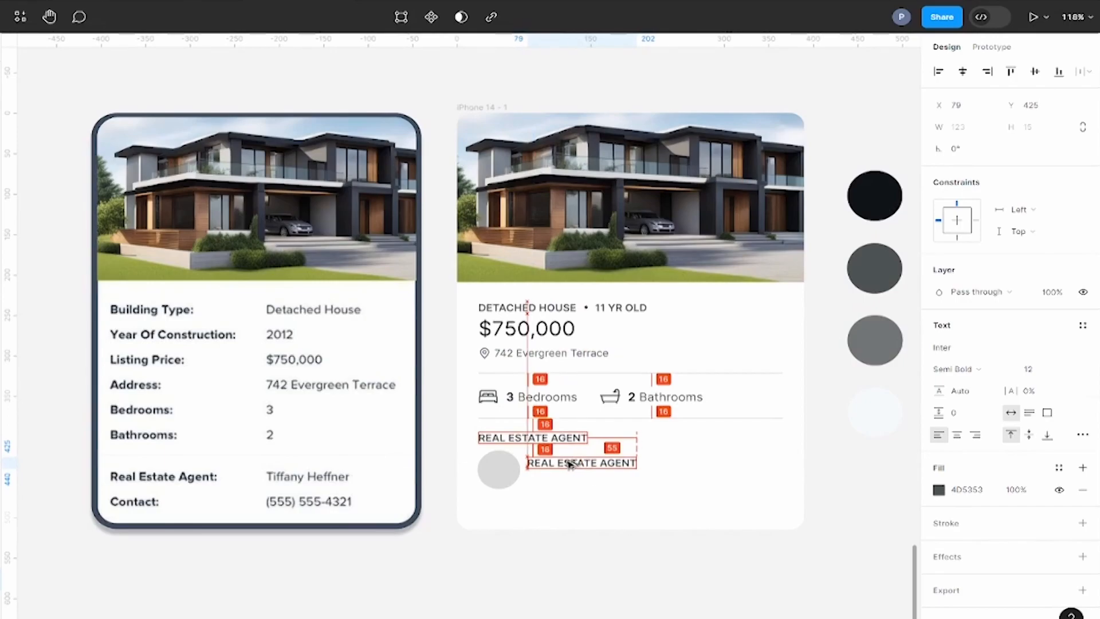
click(1045, 374)
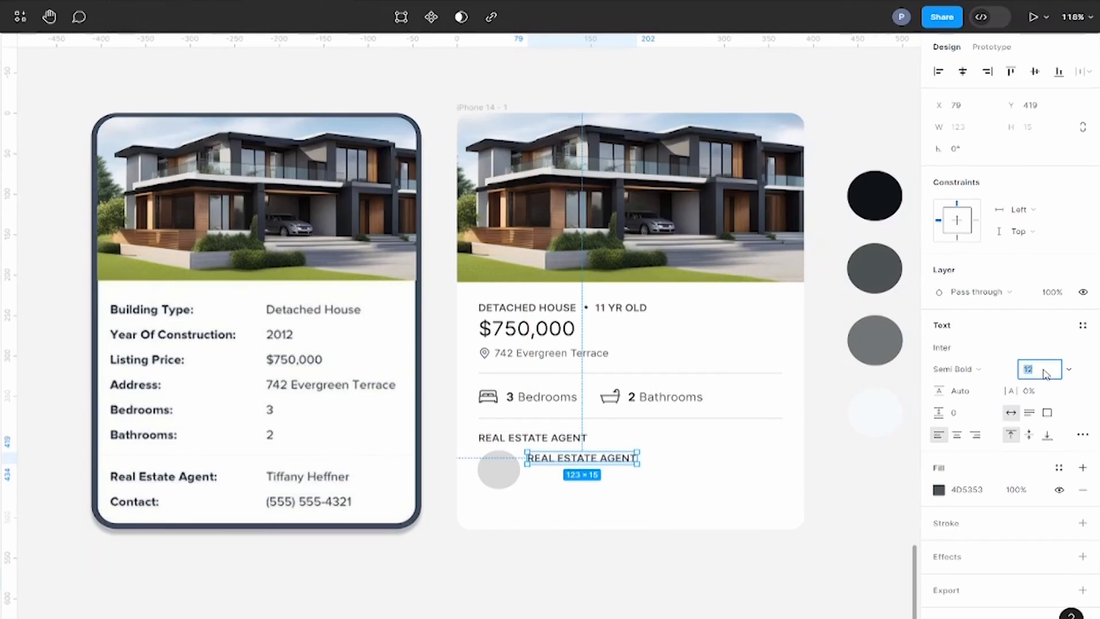
double_click(586, 465)
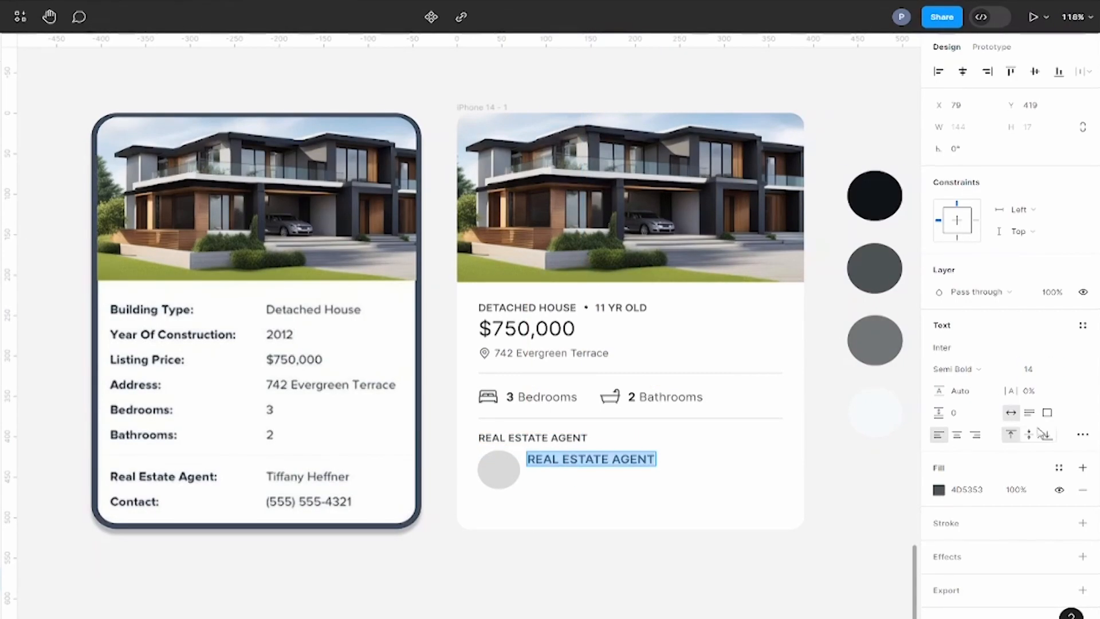
click(1082, 434)
click(885, 497)
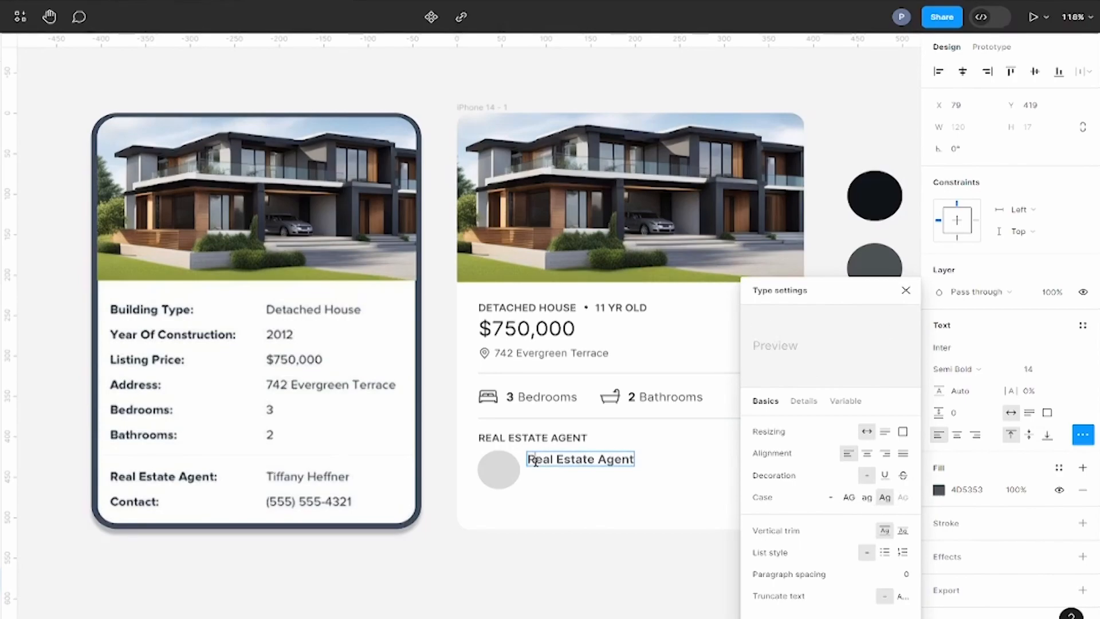
Step: Change the text beside the circle to the agent's full name, in Medium weight with the dark 0E1316 fill
key(Escape)
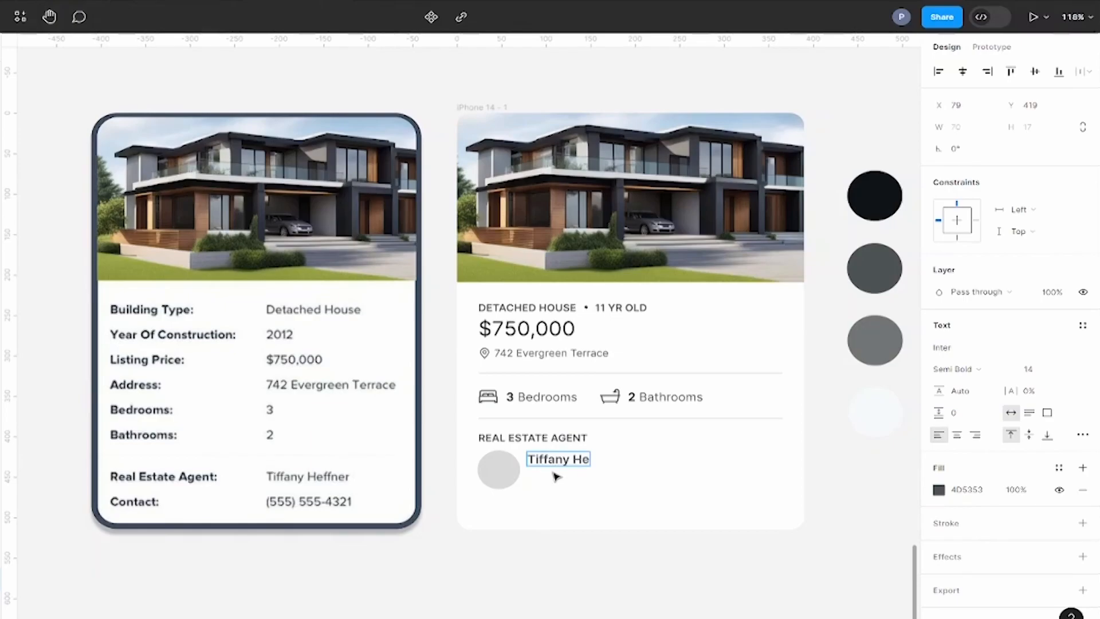
click(995, 372)
click(985, 347)
click(939, 490)
click(761, 483)
click(875, 196)
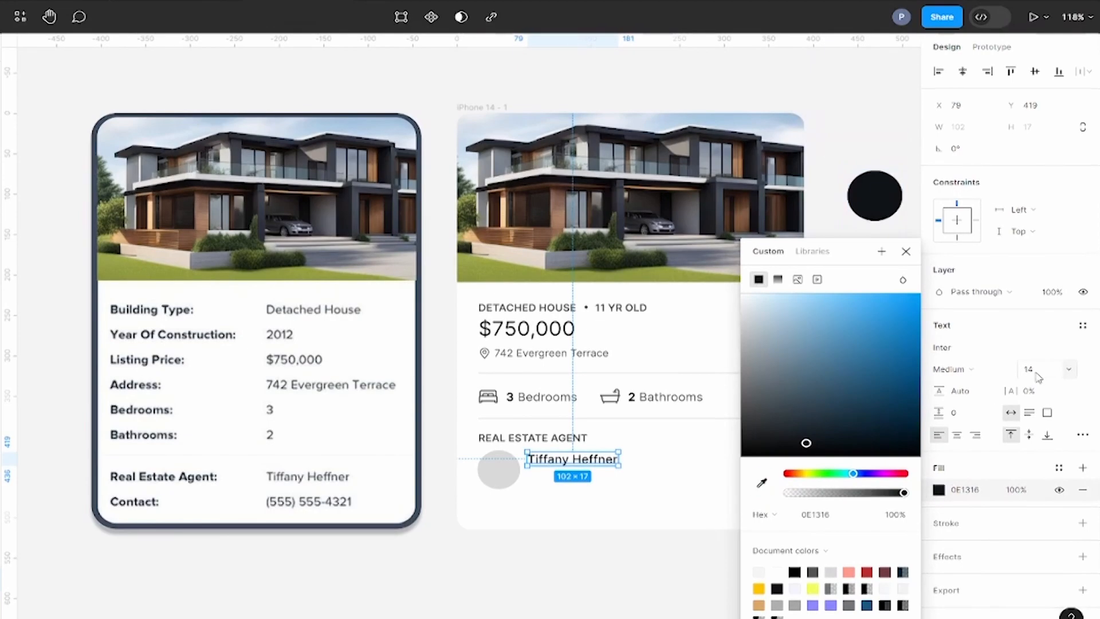
click(1037, 371)
Step: Duplicate the agent's name below at X 79, Y 444 as the agent's phone number, in Regular weight with fill 4D5353
scroll(659, 438, down, 2)
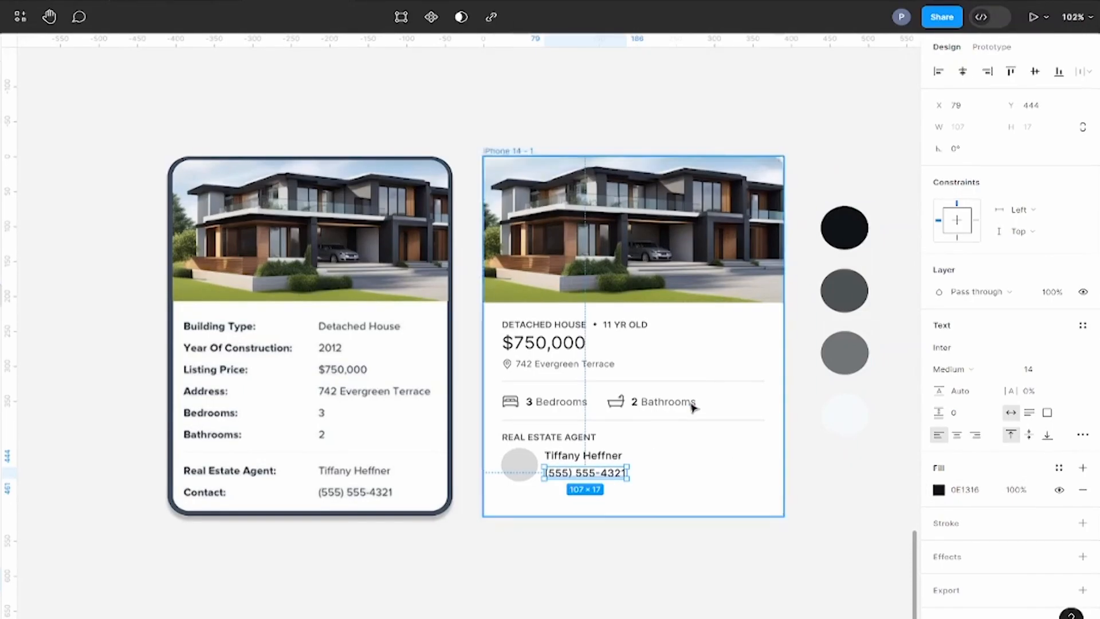
ctrl+scroll(693, 410, up, 8)
key(i)
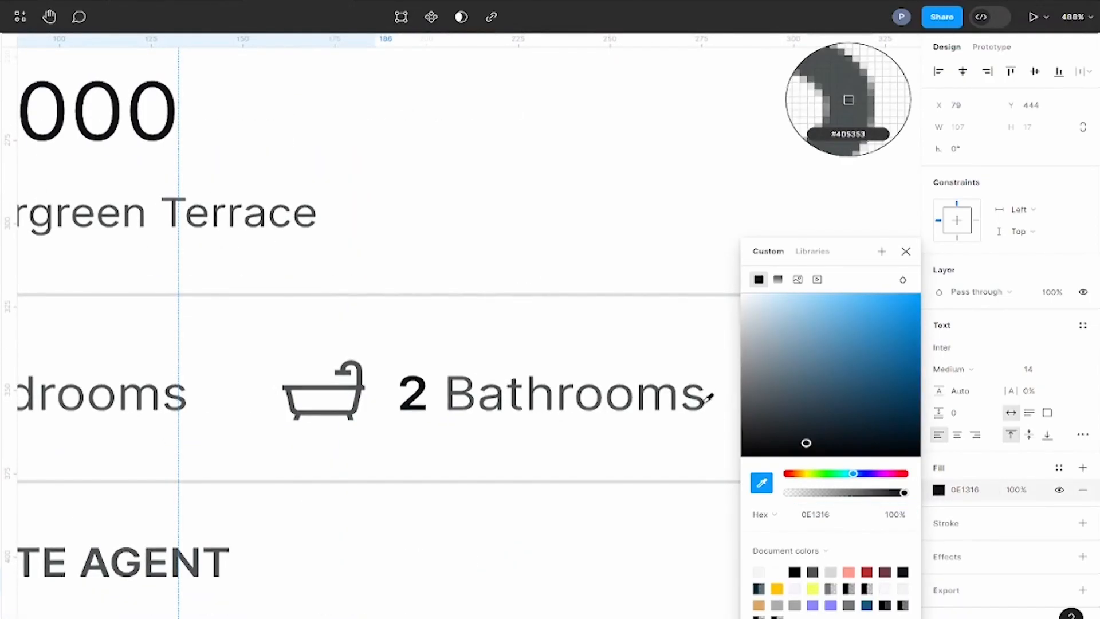
click(709, 397)
scroll(705, 397, down, 6)
click(972, 369)
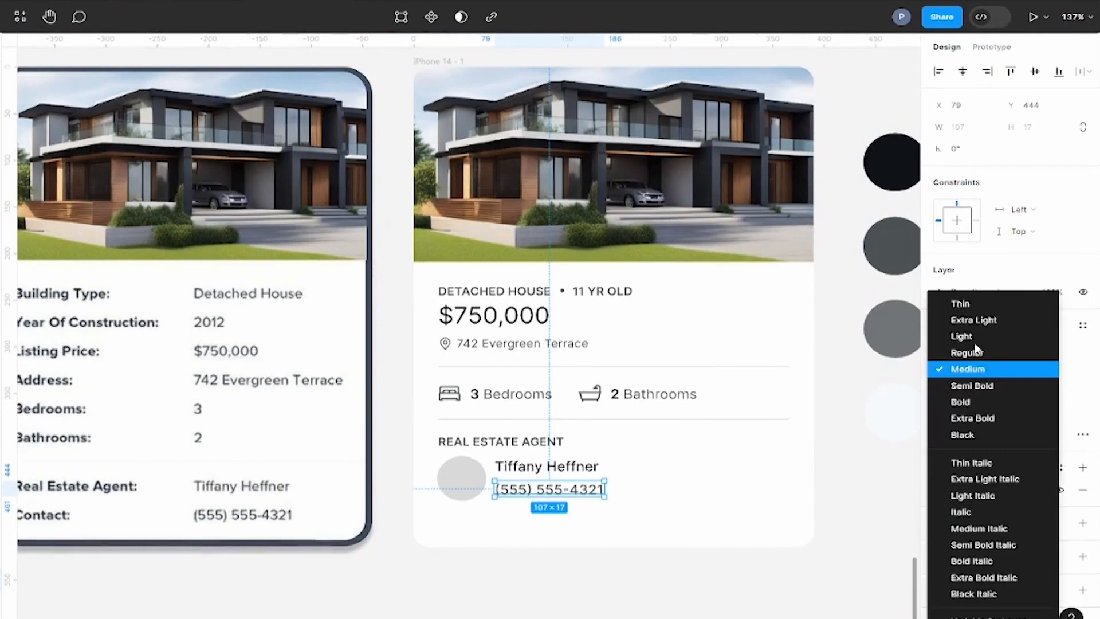
click(967, 352)
click(856, 467)
Step: Group the location pin with the address text and move the price down to Y 256
ctrl+scroll(855, 468, down, 1)
drag(691, 579, 484, 423)
click(511, 546)
click(561, 331)
click(597, 368)
drag(594, 364, 484, 358)
click(496, 355)
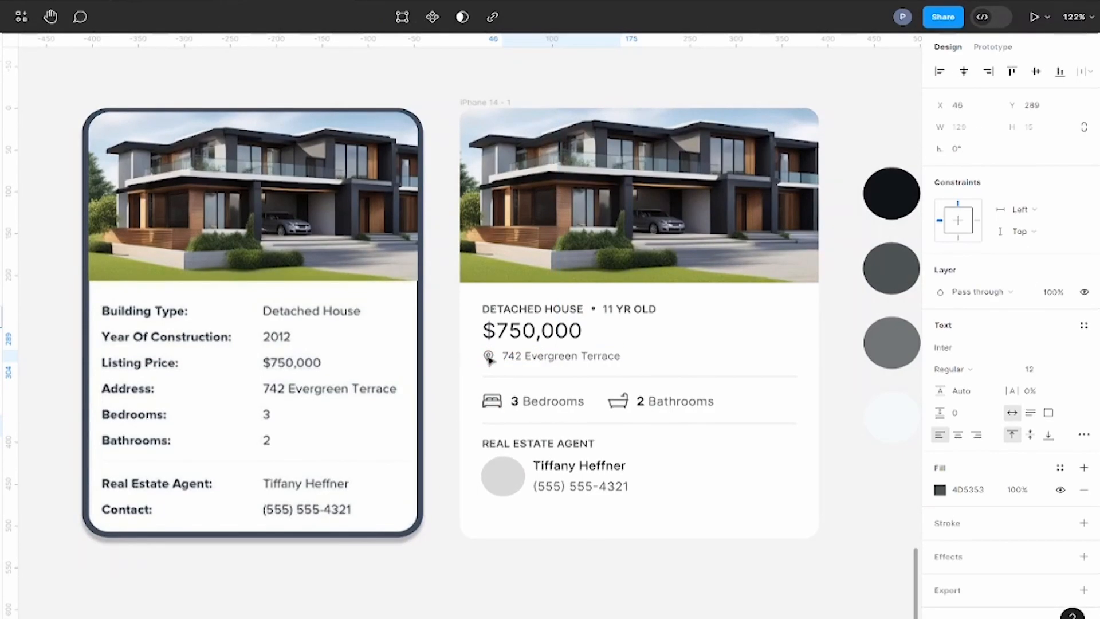
shift+click(488, 356)
click(555, 333)
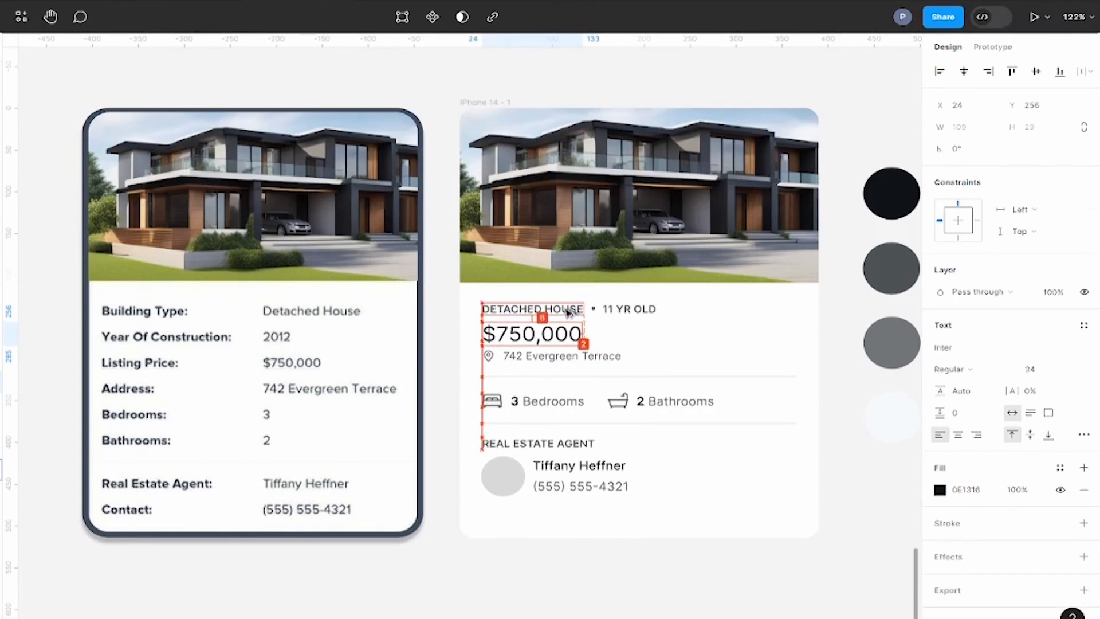
Step: Move the first divider and the bedroom and bathroom row down slightly to open space below the address
click(562, 356)
shift+click(550, 401)
shift+click(659, 401)
key(shift+Down)
key(Up)
Step: Move the second divider down to Y 393 together with the agent section, adding extra space between the heading and the contact details
drag(605, 440, 508, 489)
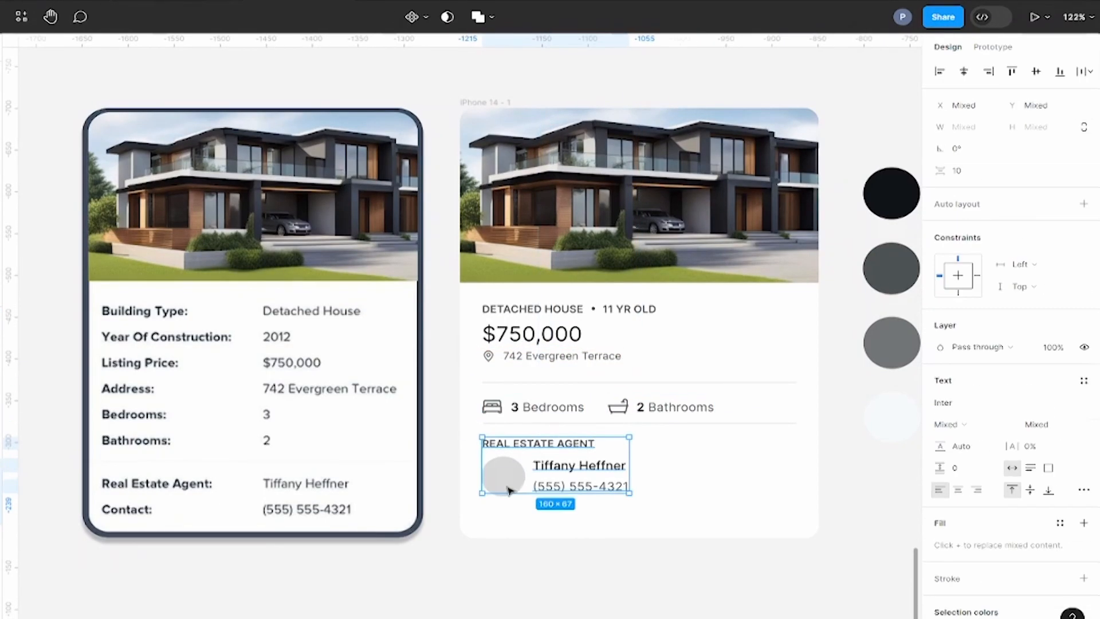
shift+click(584, 424)
key(shift+Down)
key(Down)
key(Down)
key(Down)
key(Down)
key(Down)
click(504, 486)
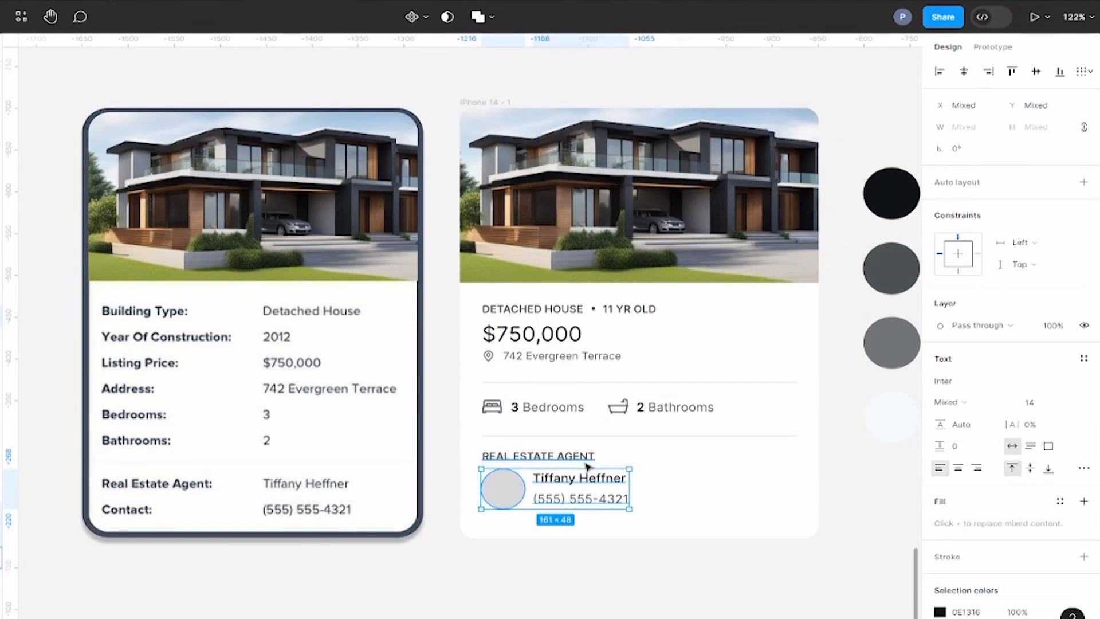
click(661, 564)
Step: Set the agent's name to Semi Bold weight
double_click(604, 485)
click(980, 374)
click(974, 385)
click(827, 550)
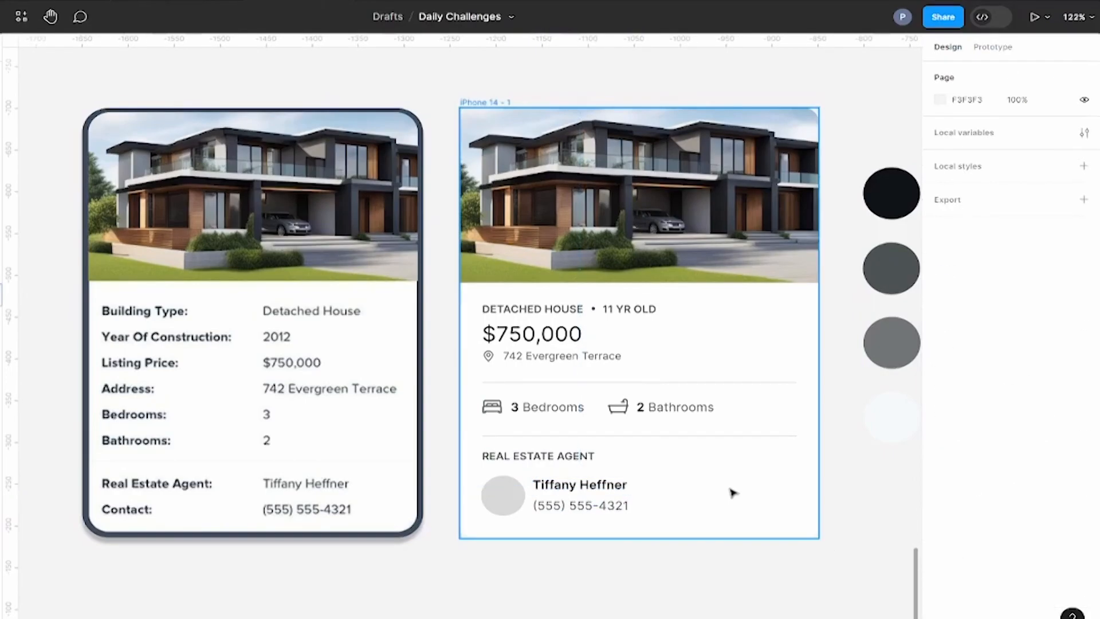
Step: Lower the bedroom and bathroom groups to Y 349 so they sit centred between the two dividers
scroll(802, 486, down, 1)
click(559, 433)
shift+click(659, 429)
key(alt+Down)
key(alt+Down)
key(alt+Down)
key(alt+Down)
click(793, 459)
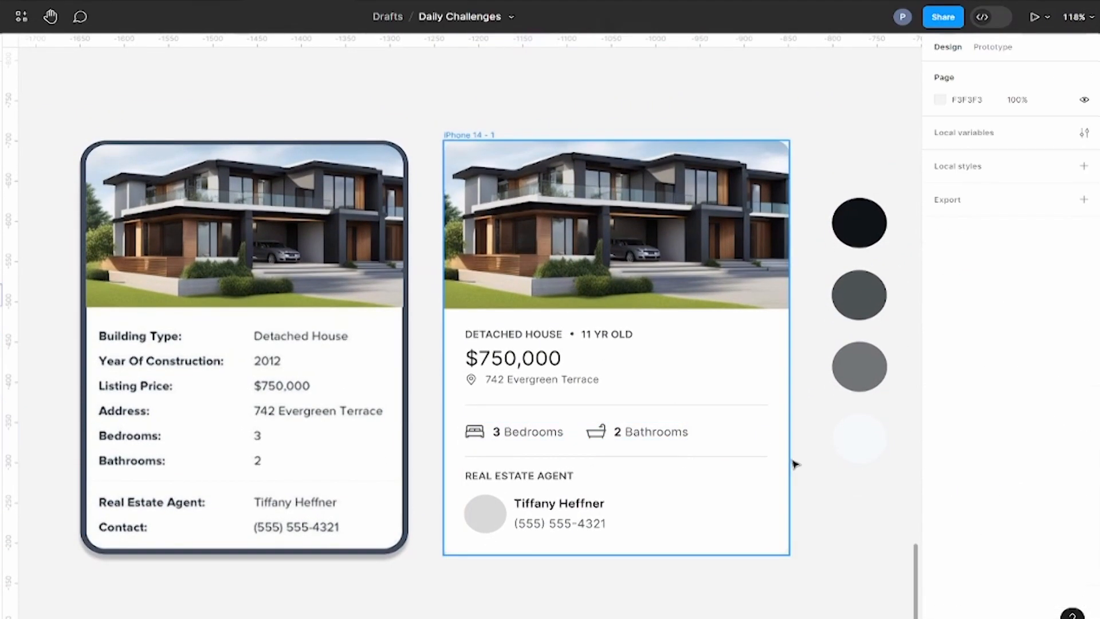
Step: Recolour the bed icon with the 717576 grey sampled from the third palette circle
scroll(793, 459, down, 1)
click(484, 433)
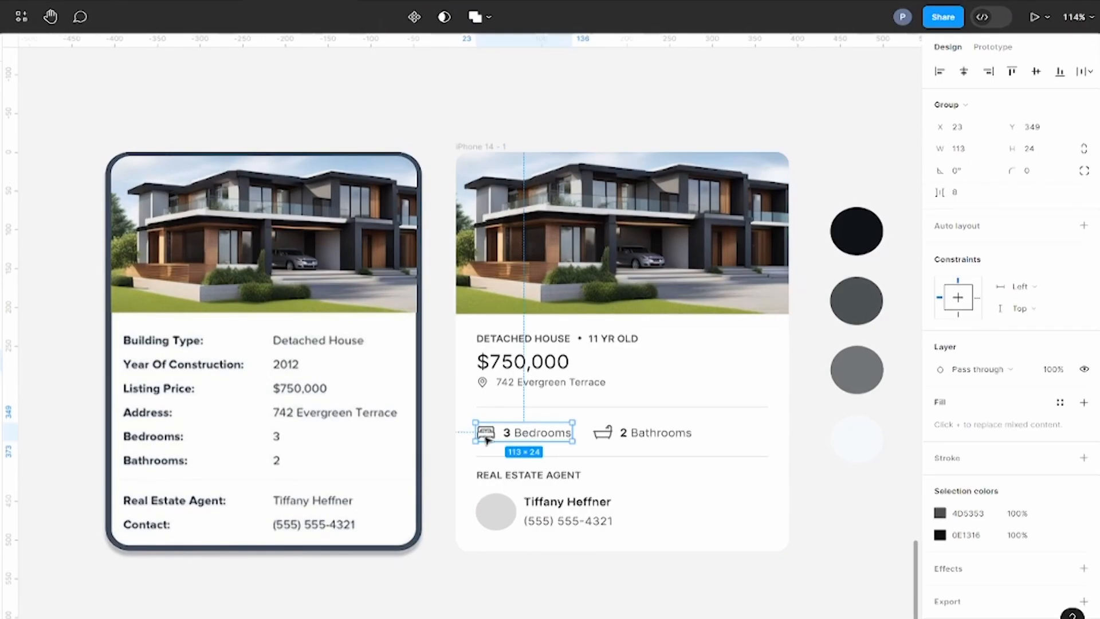
click(940, 491)
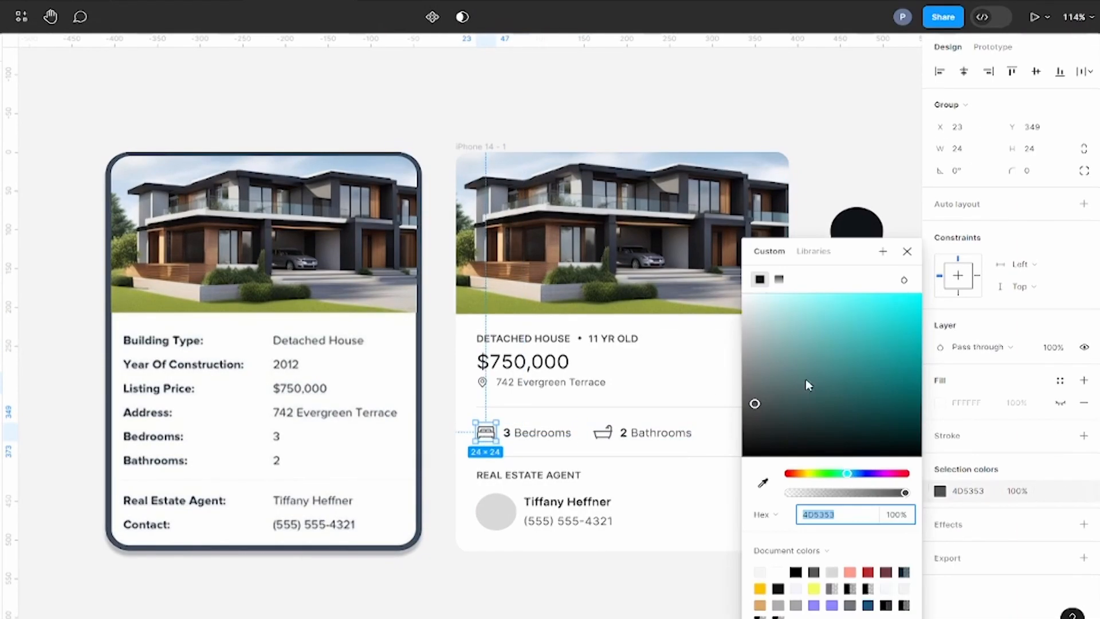
scroll(374, 436, right, 10)
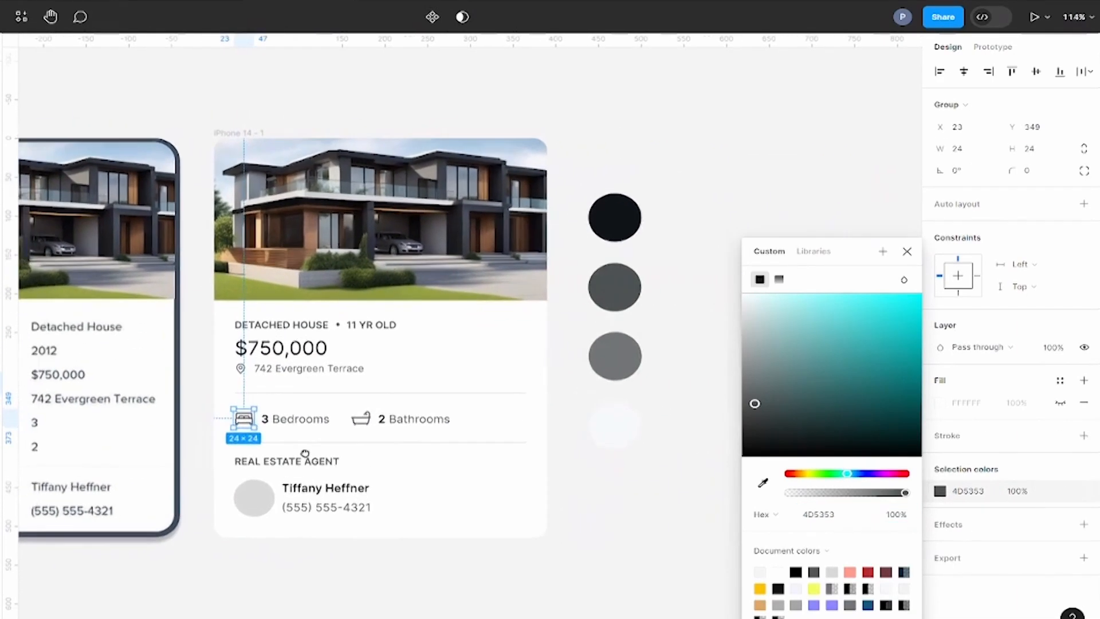
click(763, 483)
click(623, 362)
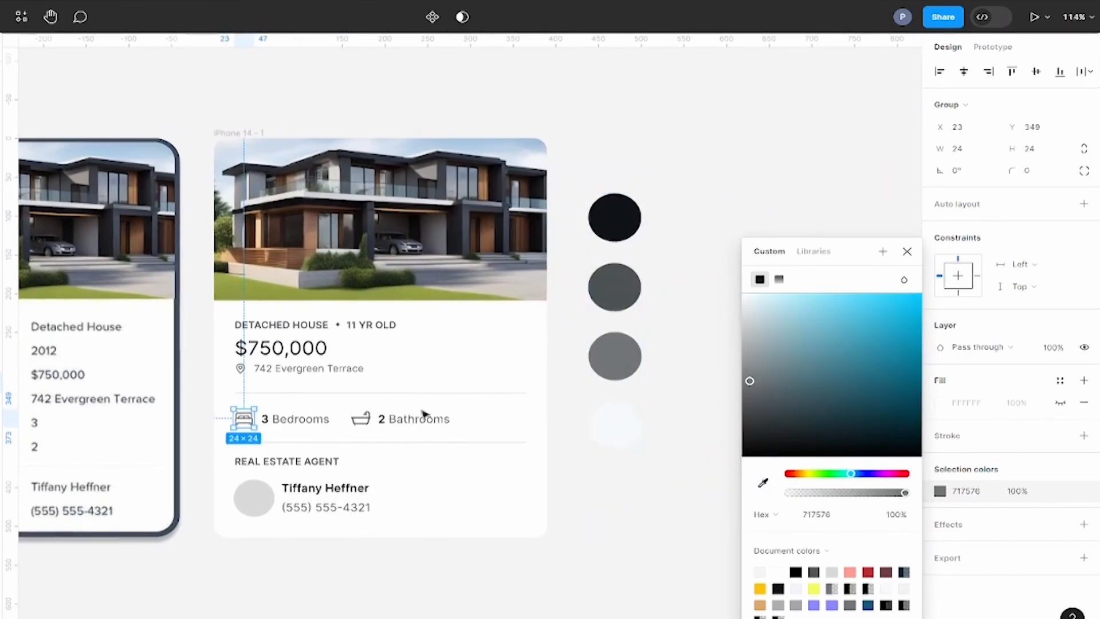
Step: Recolour the bathtub icon with the same 717576 palette grey
click(361, 420)
click(940, 491)
click(763, 483)
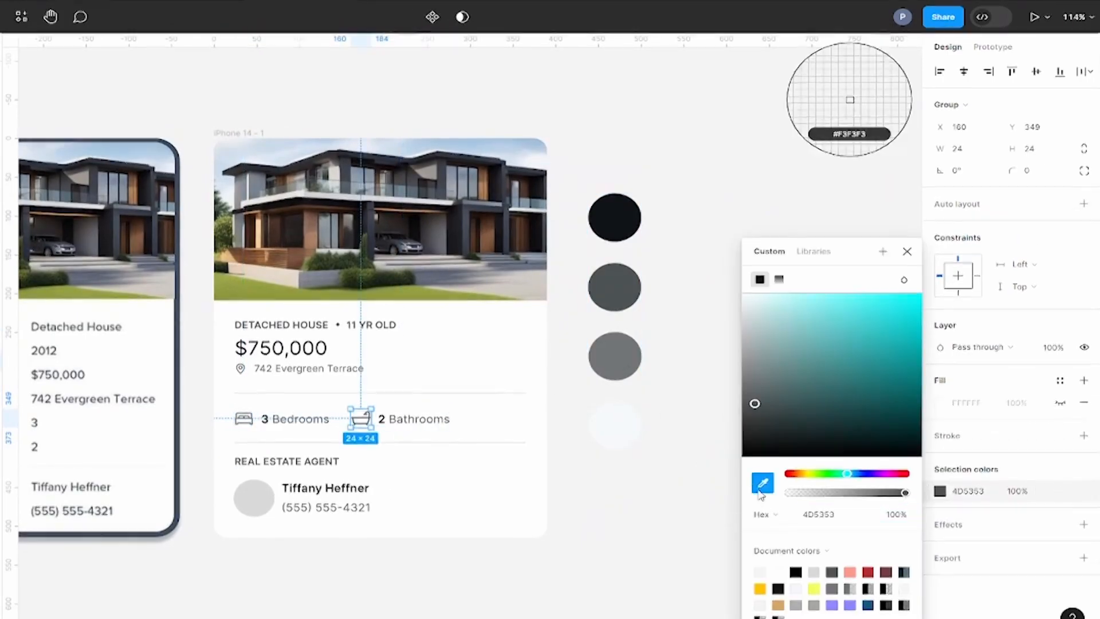
click(623, 358)
Step: Recolour the location pin beside the address with the 717576 palette grey
click(242, 372)
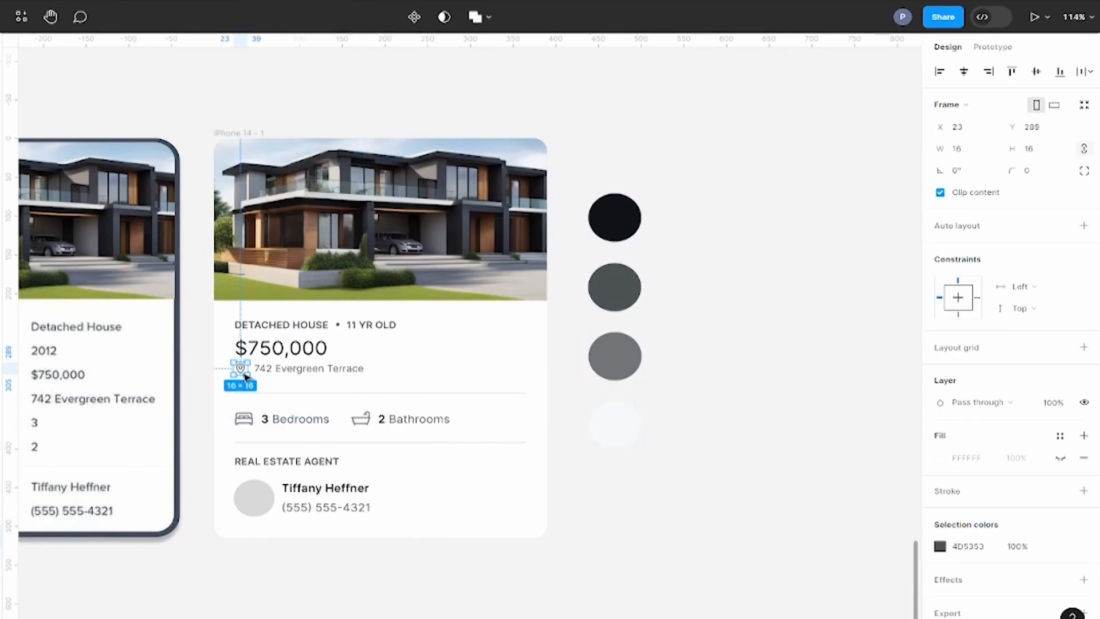
click(940, 546)
click(762, 483)
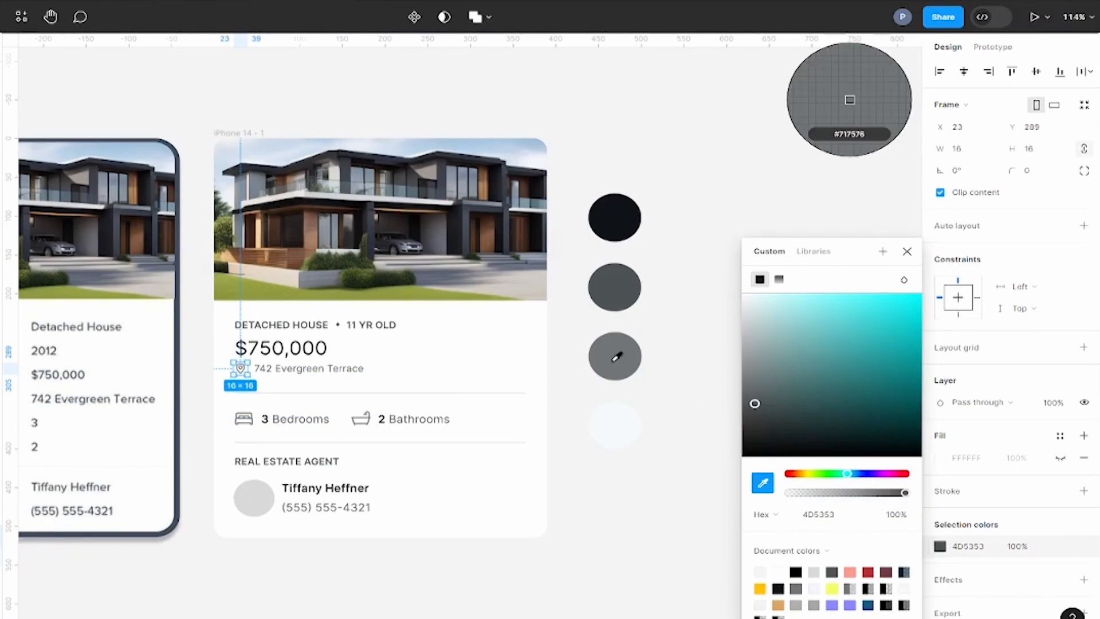
click(615, 356)
click(908, 251)
Step: Draw a 390 × 123 rectangle at X 0, Y 392 covering the agent section down to the card's lower edge
drag(673, 457, 936, 491)
click(837, 542)
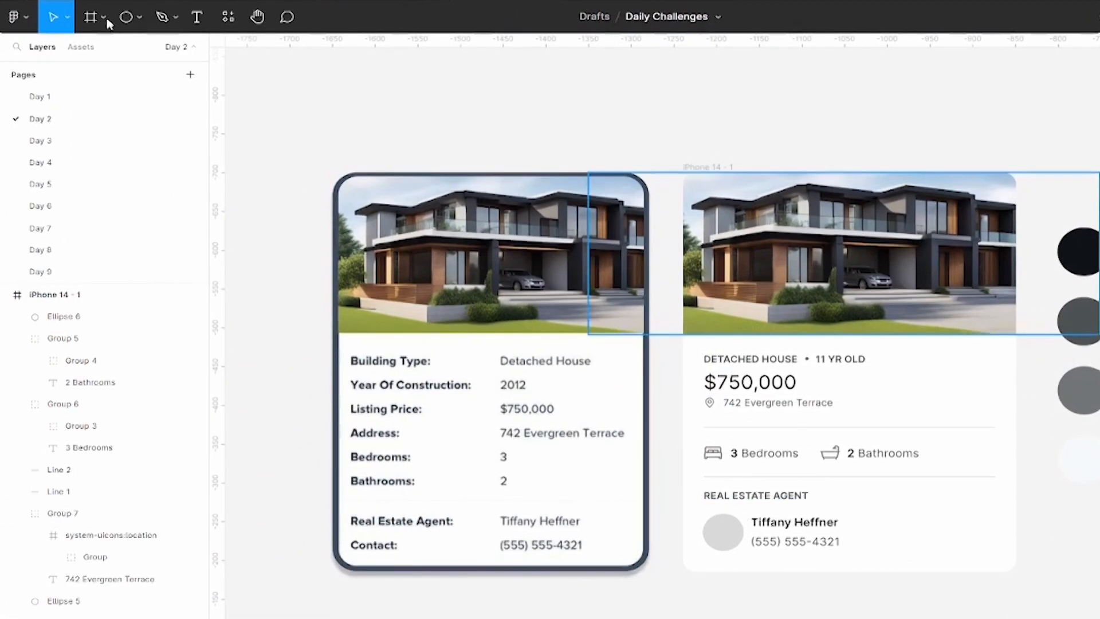
click(117, 16)
click(143, 48)
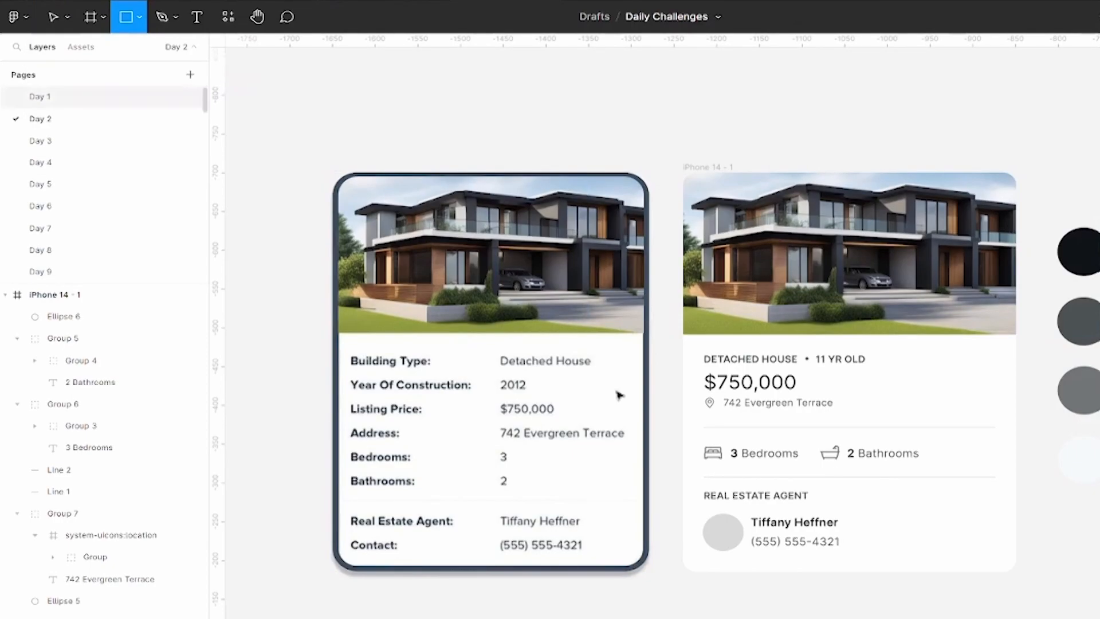
scroll(1071, 584, up, 3)
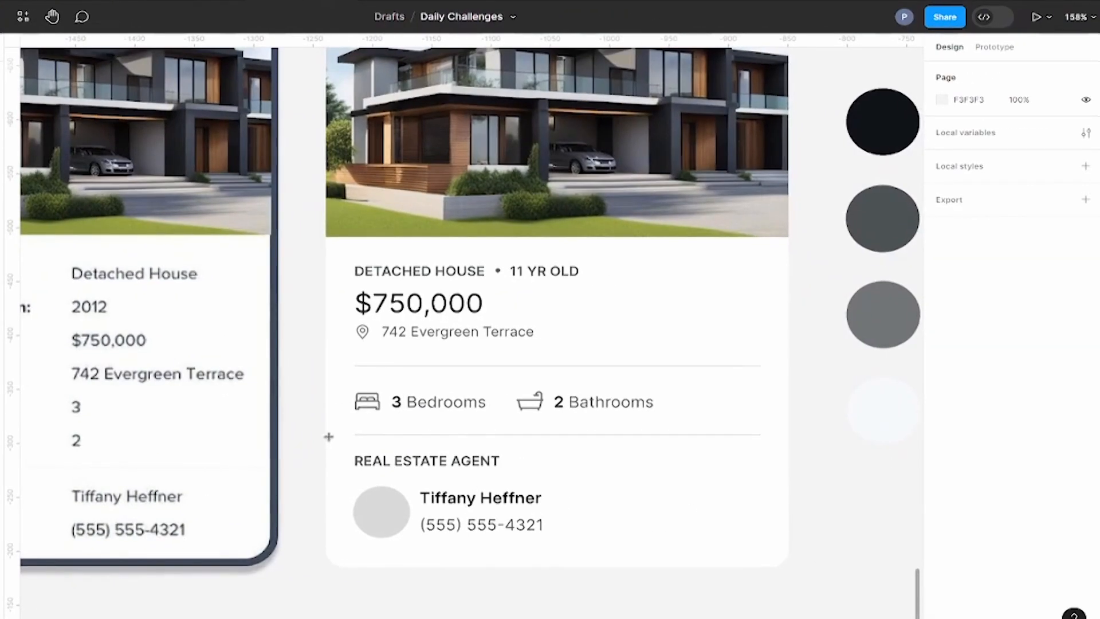
drag(326, 435, 791, 569)
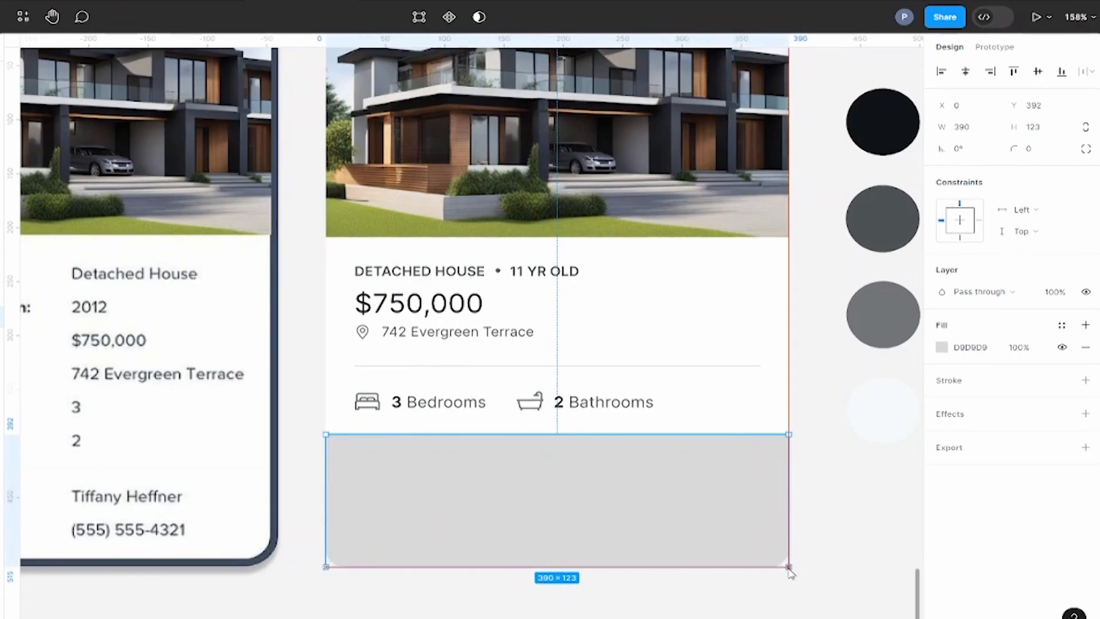
Step: Fill the agent section rectangle with the pale F5F9FA sampled from the lightest palette circle
scroll(805, 464, right, 2)
drag(845, 482, 565, 484)
click(942, 347)
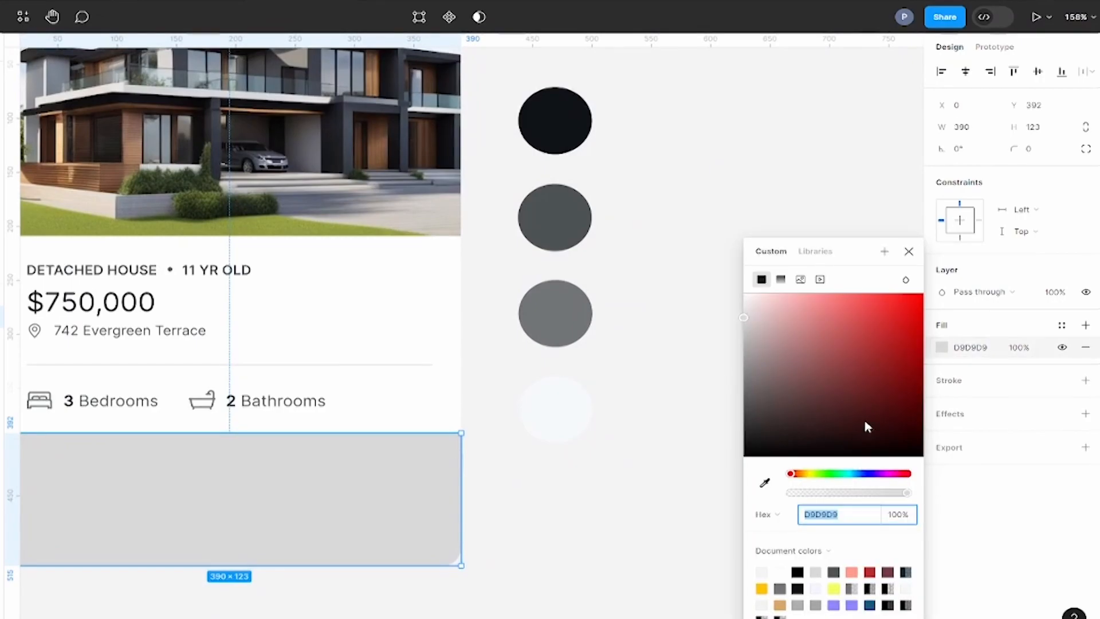
click(765, 483)
click(551, 411)
click(909, 251)
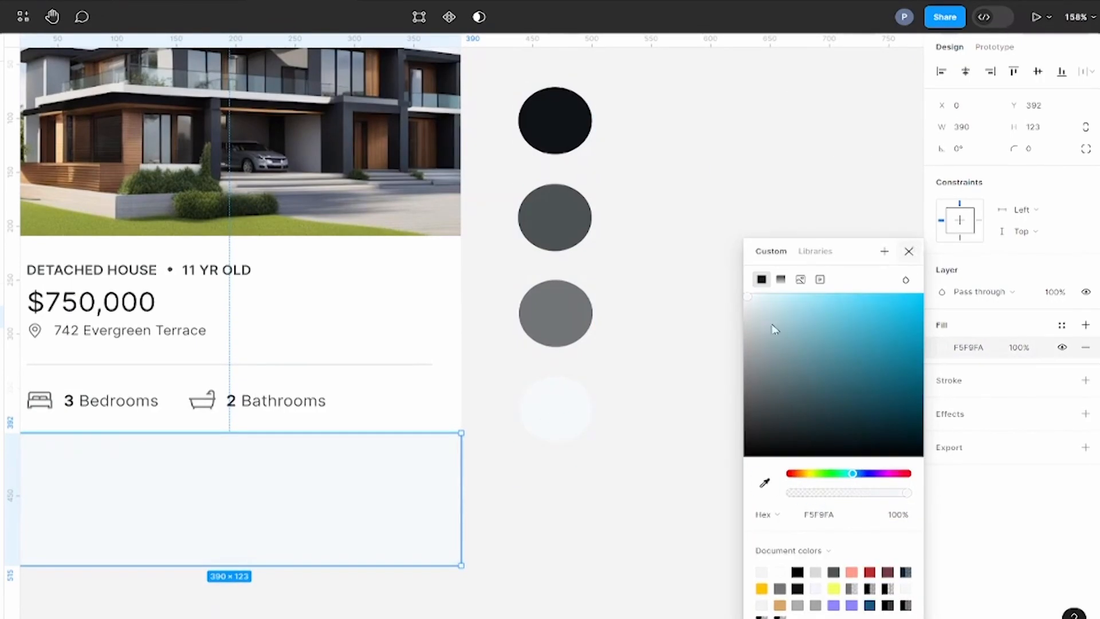
Step: Send the pale rectangle behind the agent details and delete the second divider along its upper edge
drag(663, 418, 956, 411)
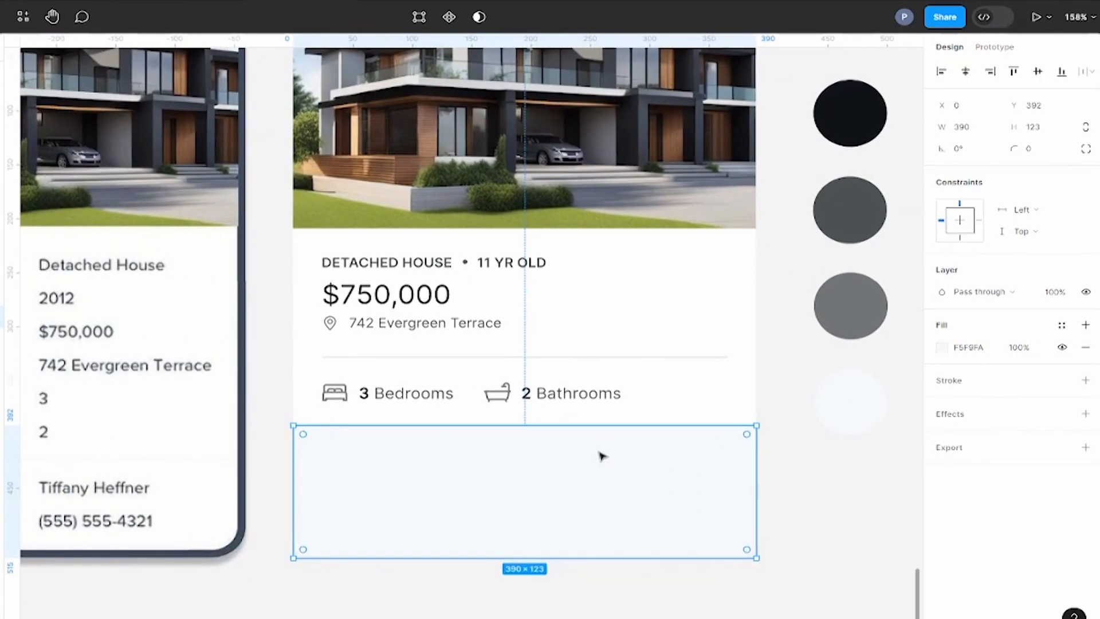
key(ctrl+[)
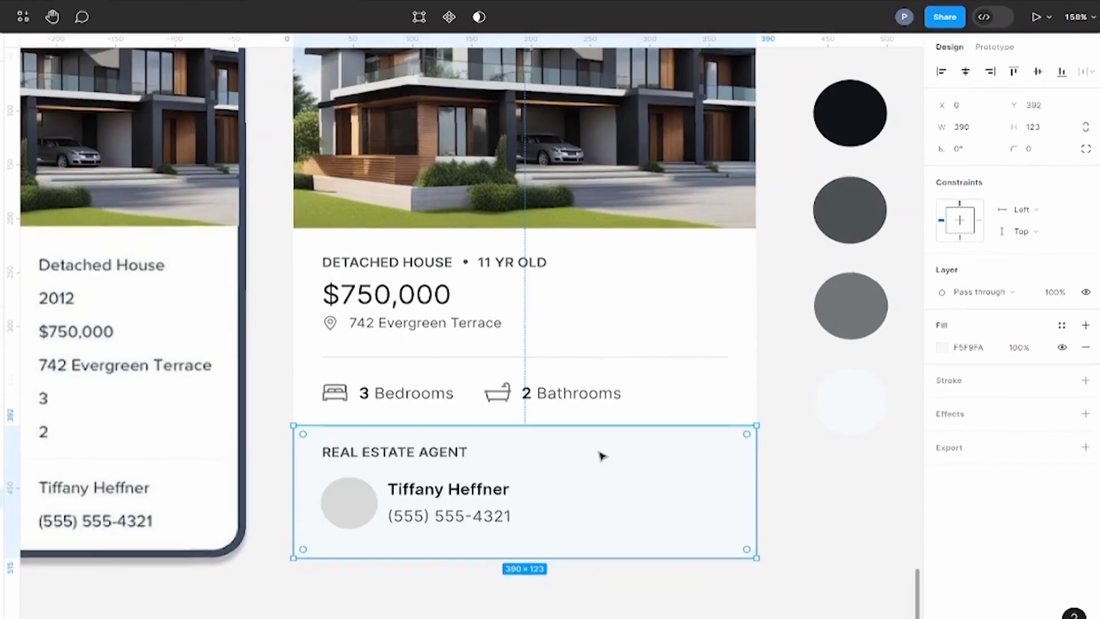
click(832, 474)
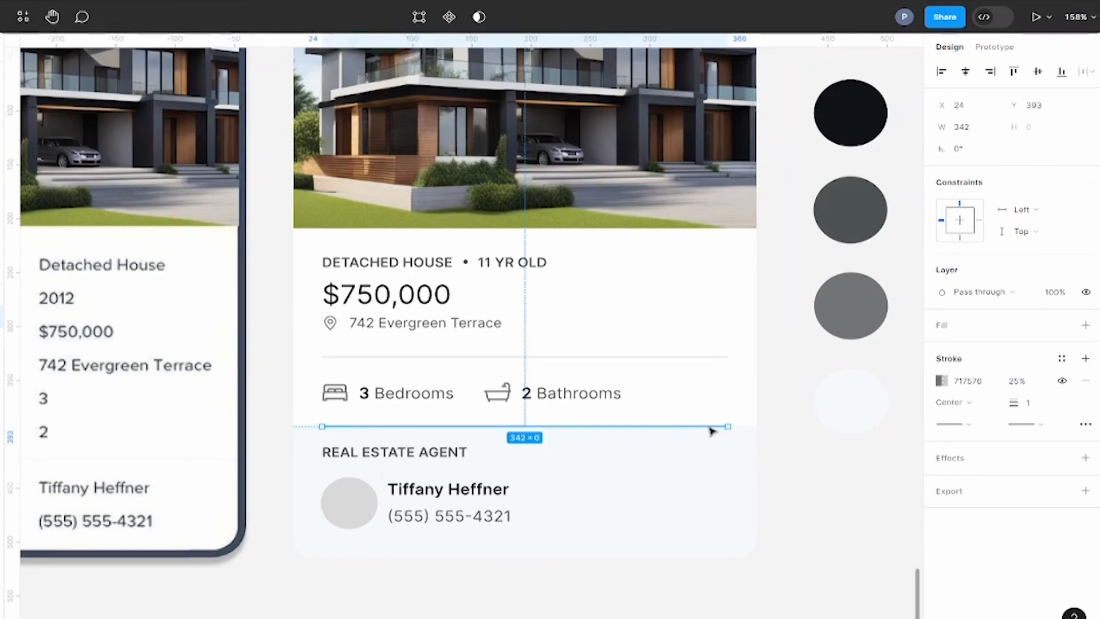
key(Escape)
scroll(845, 489, down, 1)
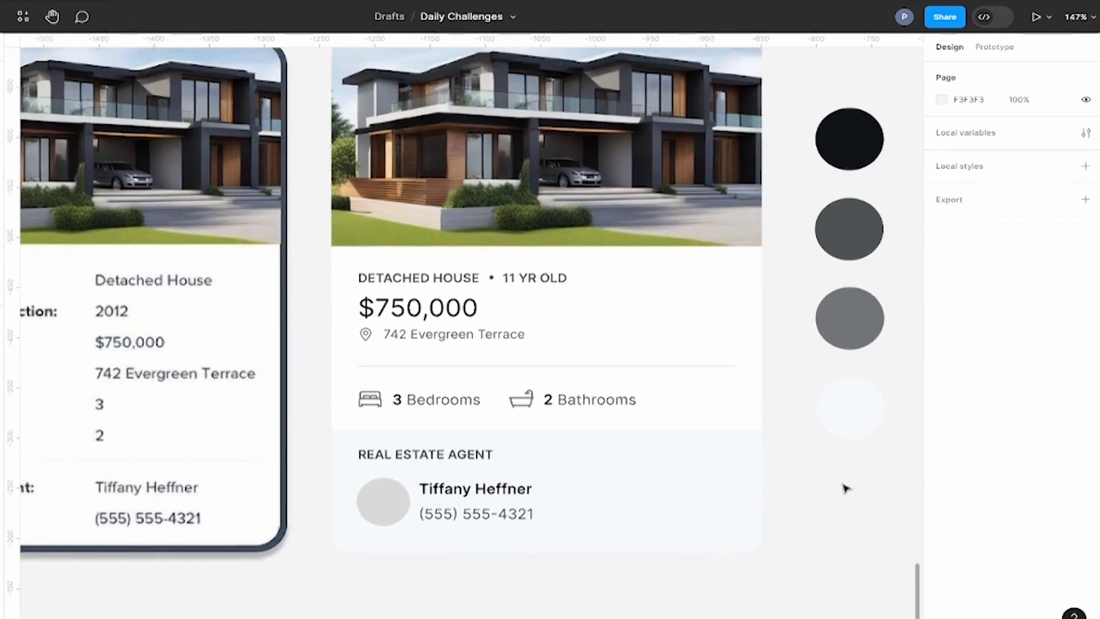
Step: Move the agent portrait photo onto the card over the grey circle and scale it down to 89 × 89
scroll(844, 489, down, 3)
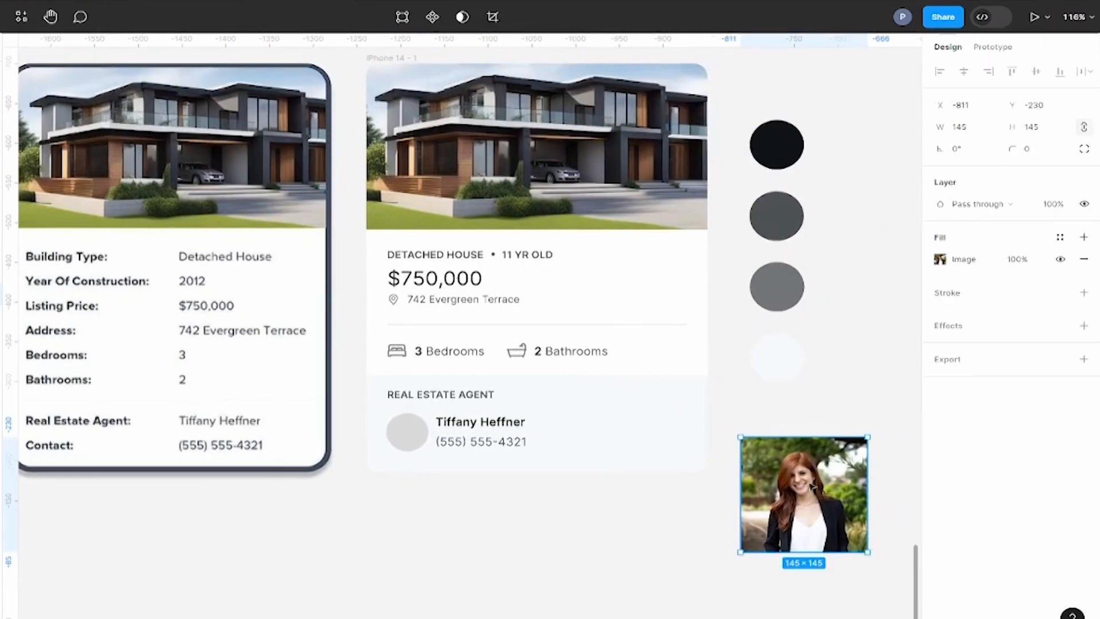
drag(825, 488, 377, 411)
drag(336, 381, 404, 439)
scroll(404, 439, up, 6)
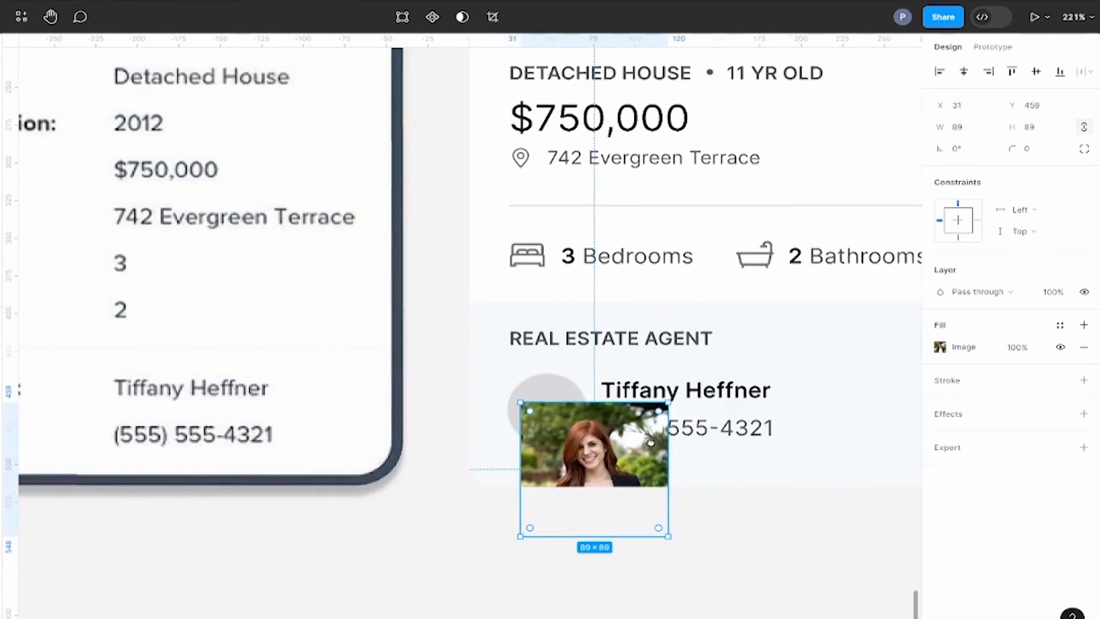
Step: Mask the agent photo with the 48 × 48 grey circle
click(544, 392)
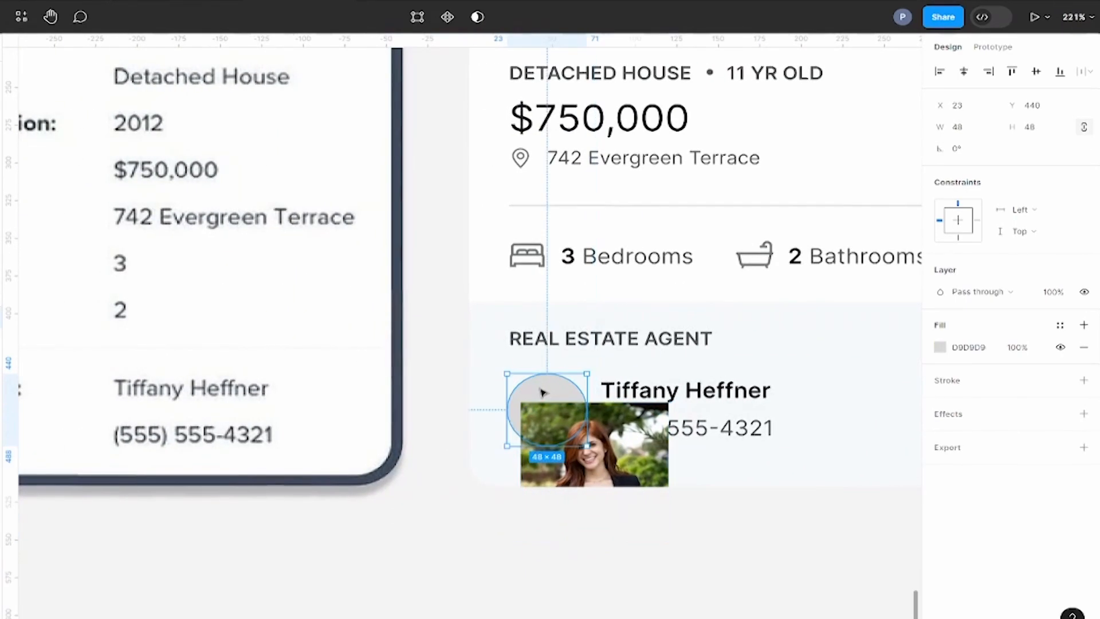
shift+click(609, 430)
right_click(606, 427)
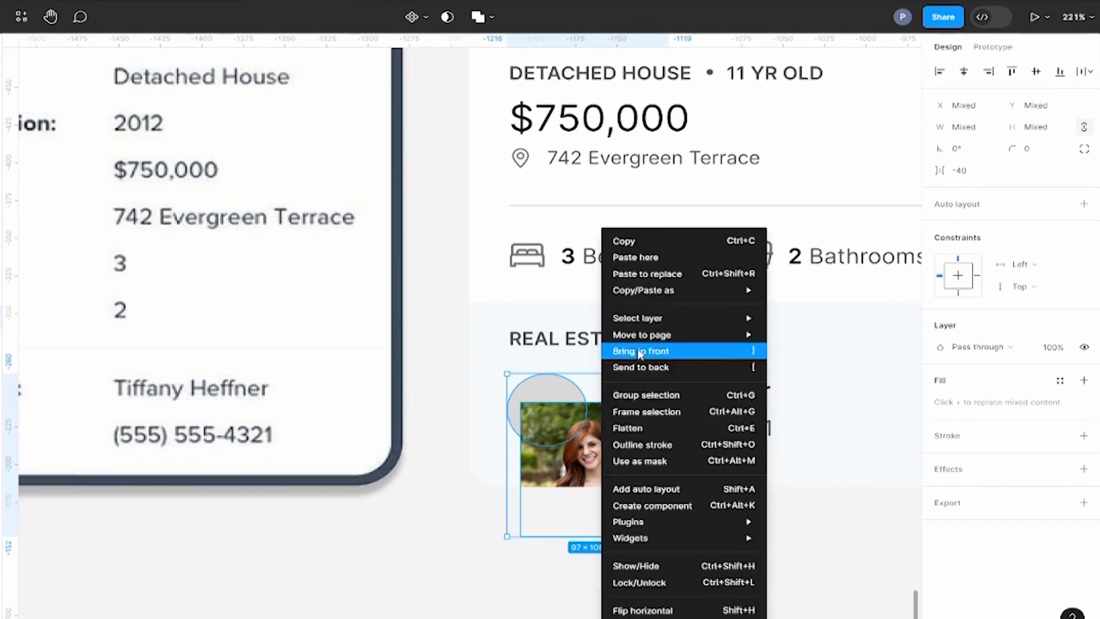
click(643, 461)
Step: Reposition the photo inside the circular mask to X 6, Y 431 so the agent's face fills the circle
double_click(551, 417)
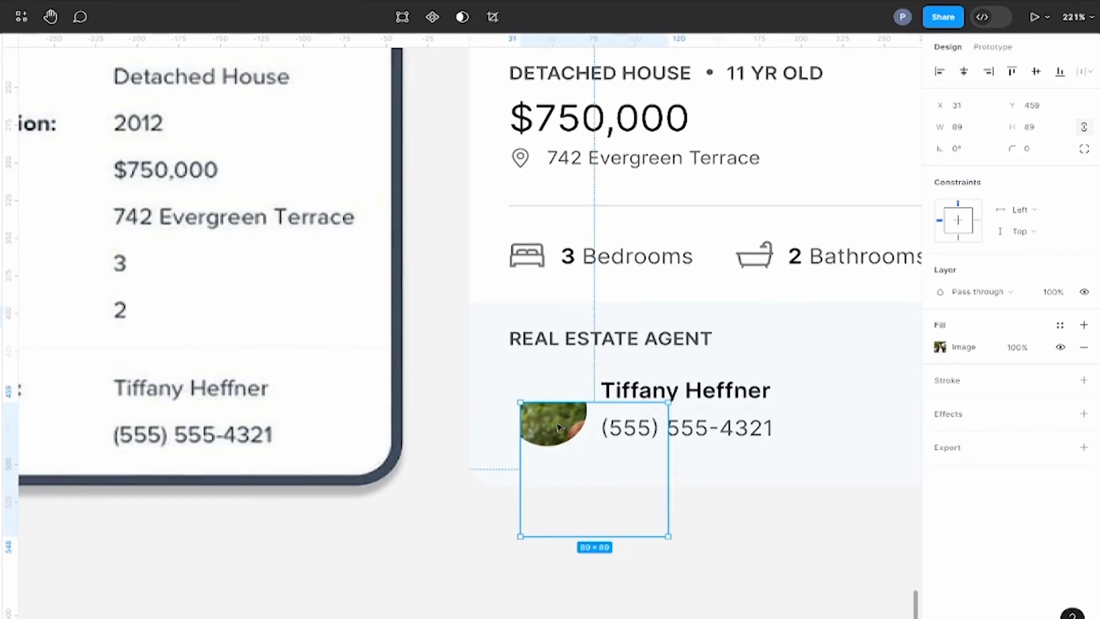
drag(553, 416, 528, 387)
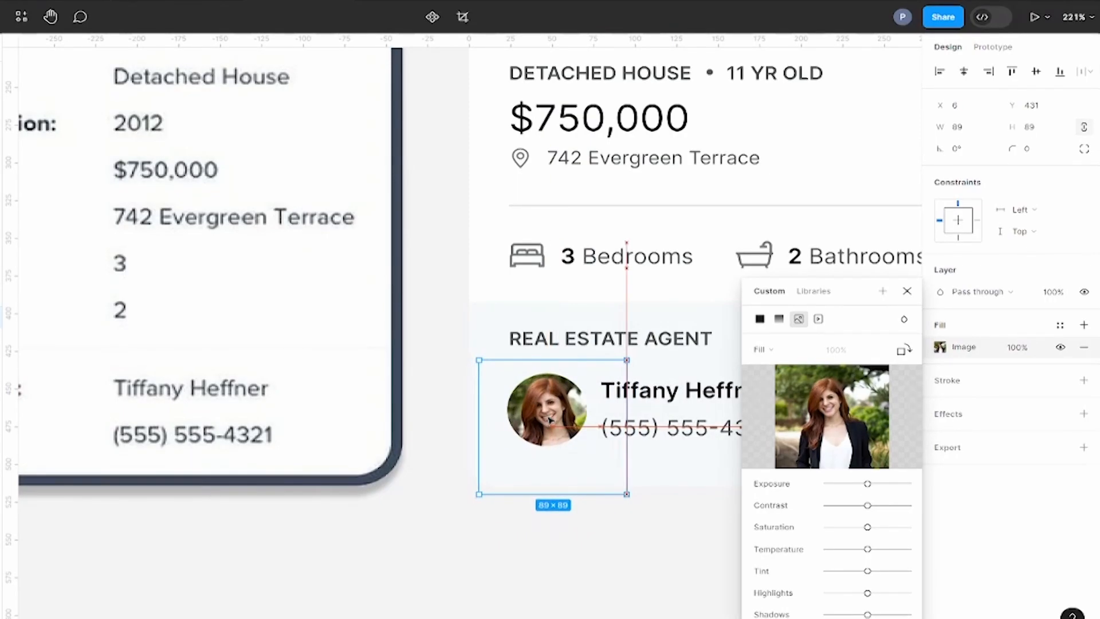
key(Escape)
scroll(629, 503, down, 5)
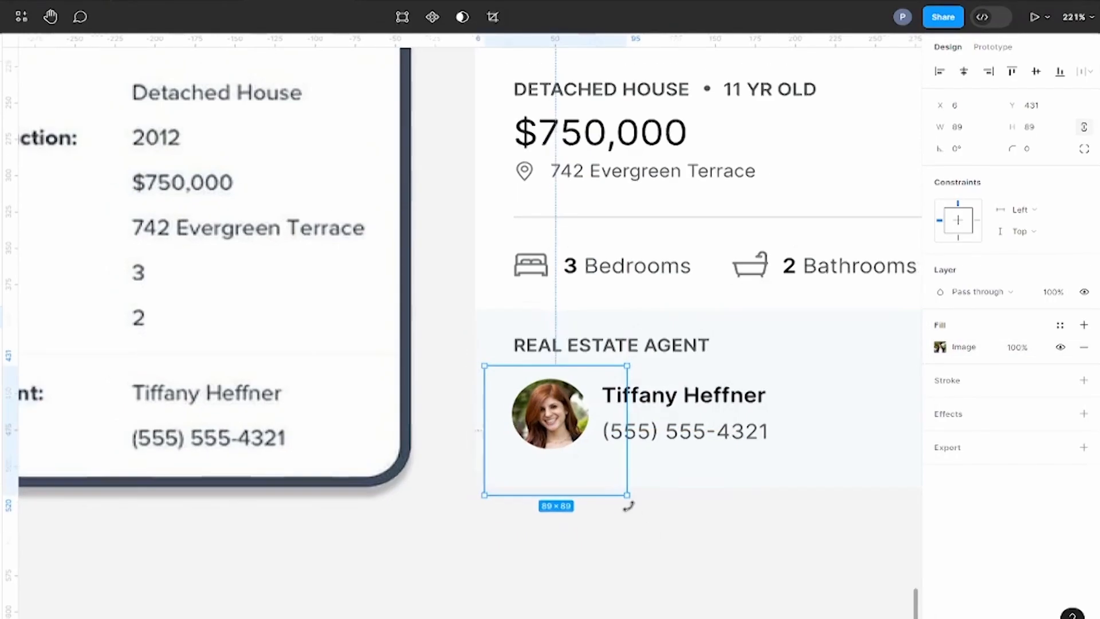
Step: Add a black inside stroke with a weight of 4 to the redesigned card's frame
click(673, 430)
scroll(629, 510, down, 4)
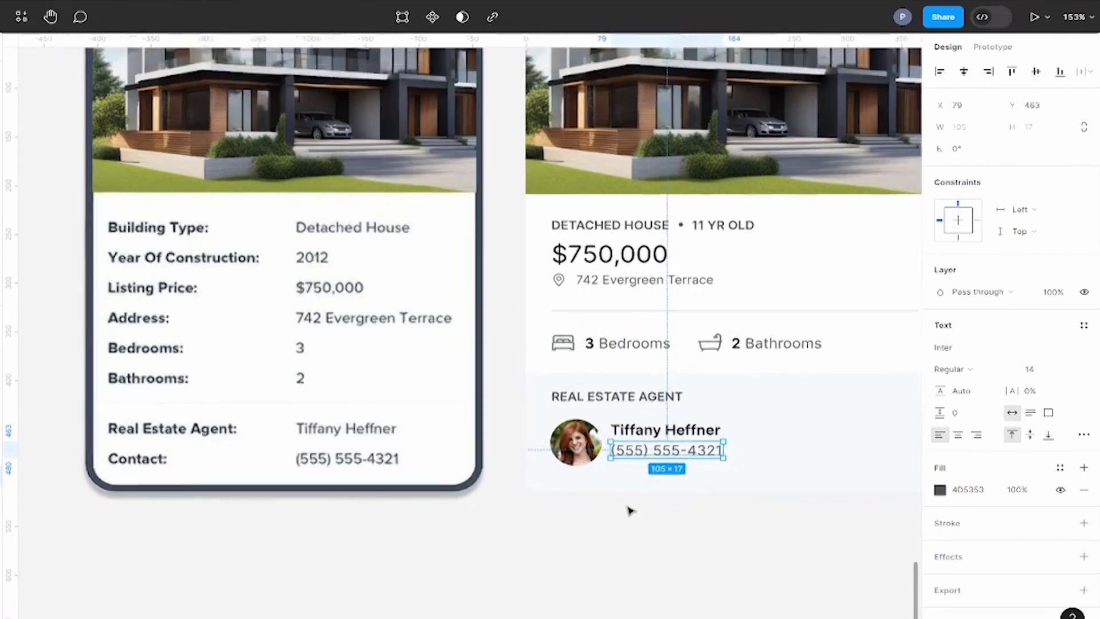
click(700, 535)
drag(700, 535, 634, 560)
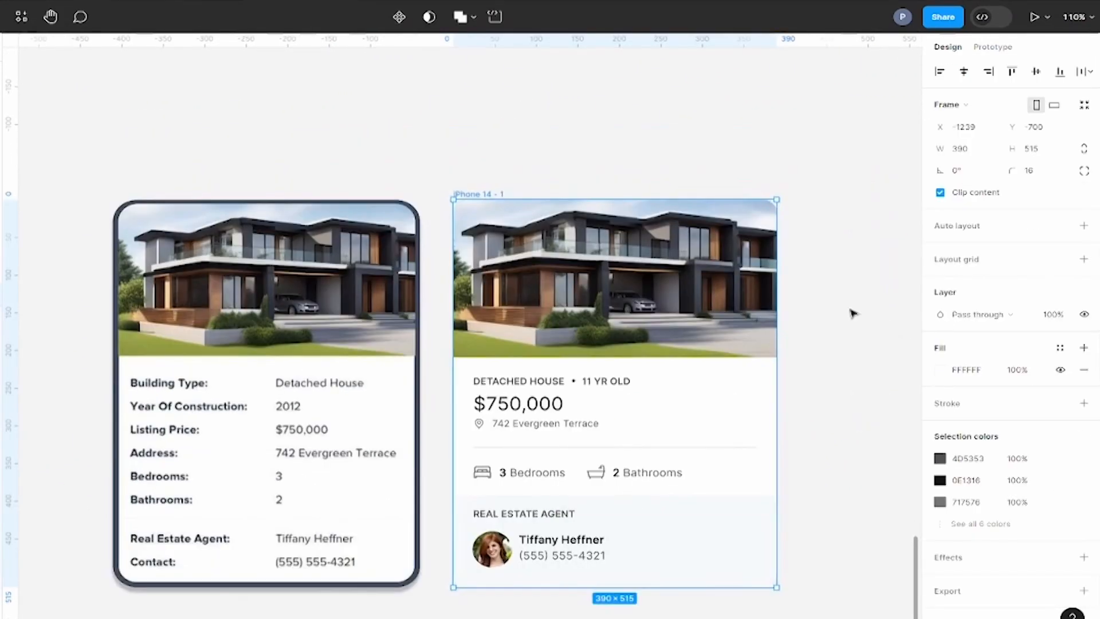
click(964, 412)
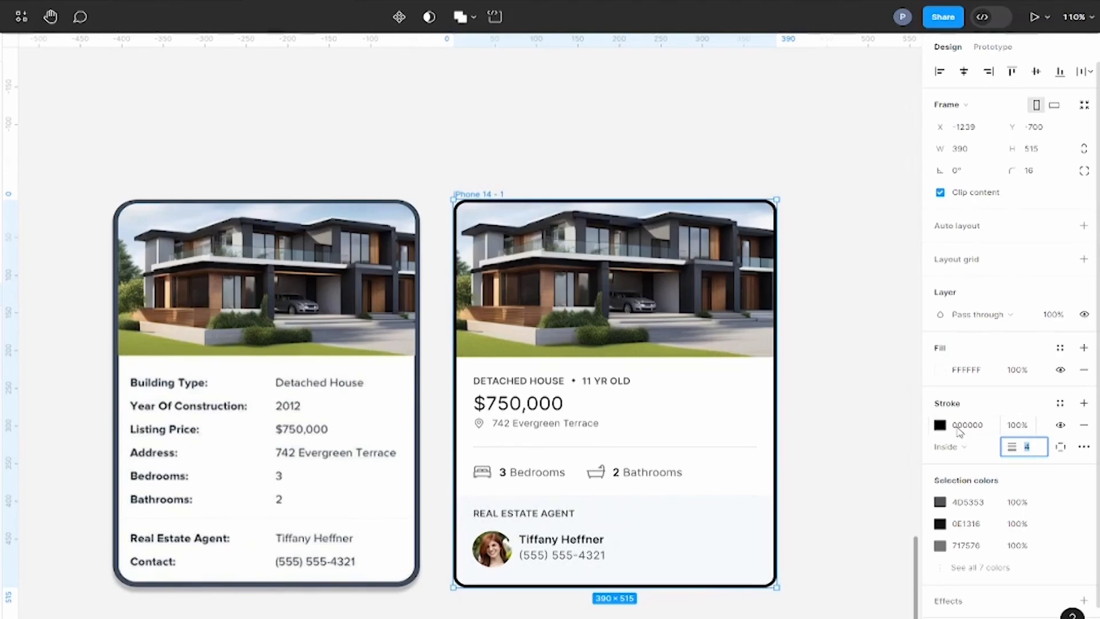
Step: Recolour the card frame's stroke to 3F4D5E, sampled from the original card's border, and set its weight to 5
click(940, 425)
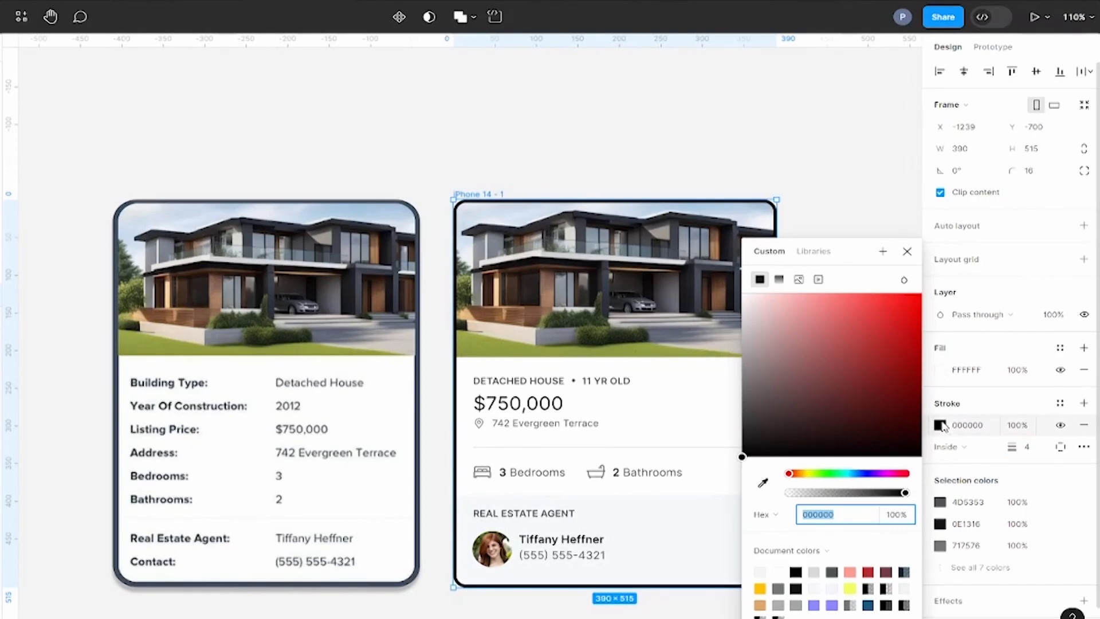
click(762, 483)
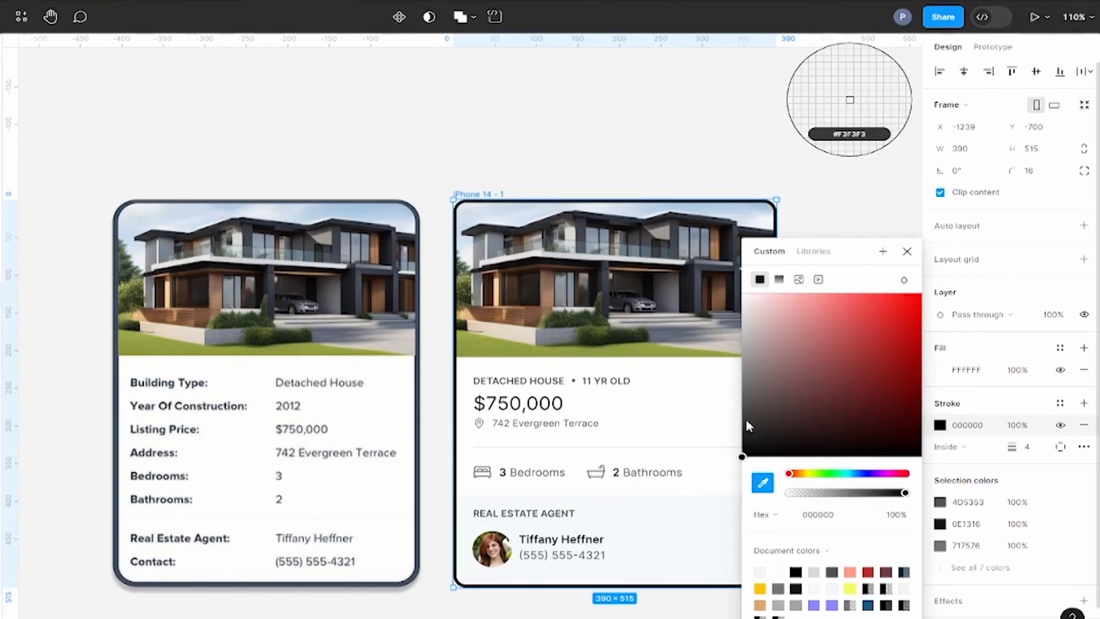
click(421, 271)
click(908, 252)
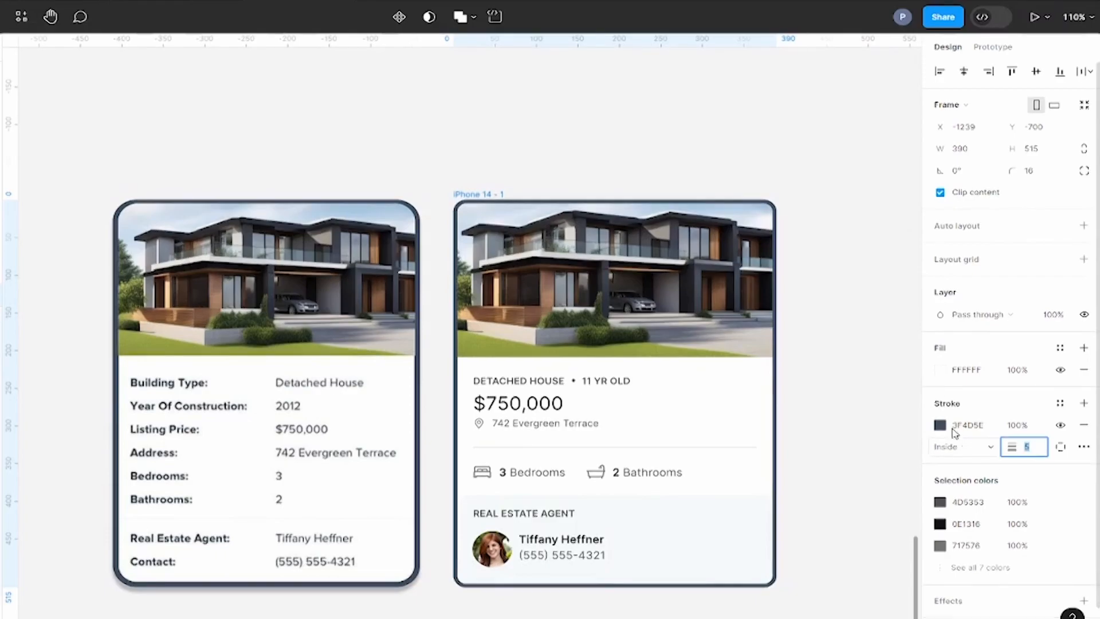
click(634, 105)
Step: Hide the editor interface and compare the original and redesigned listing cards side by side
right_click(631, 102)
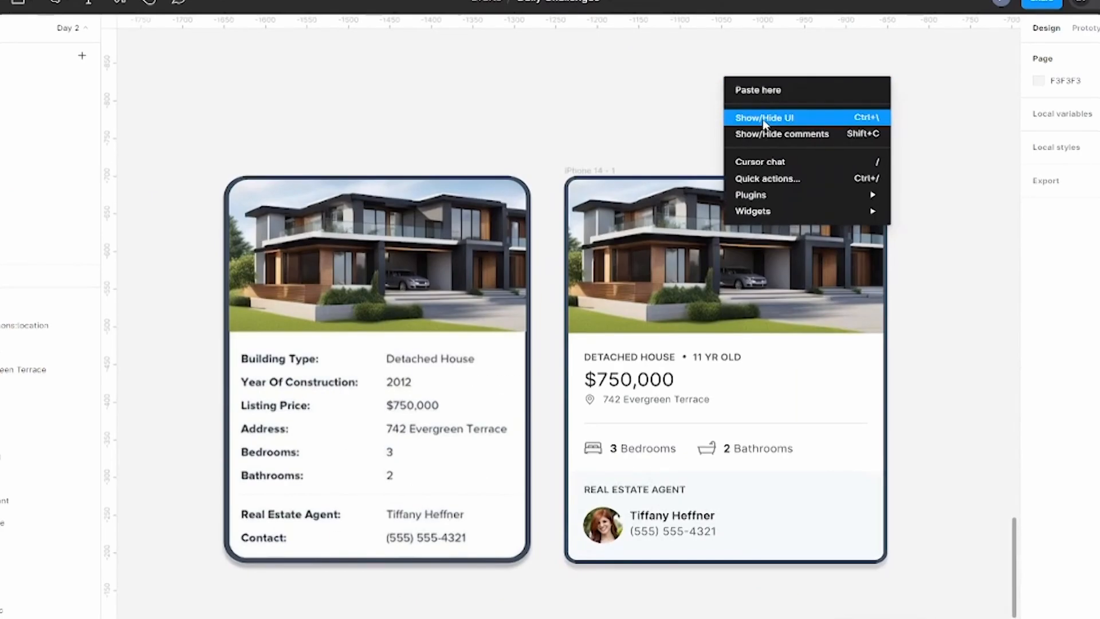
key(ctrl+backslash)
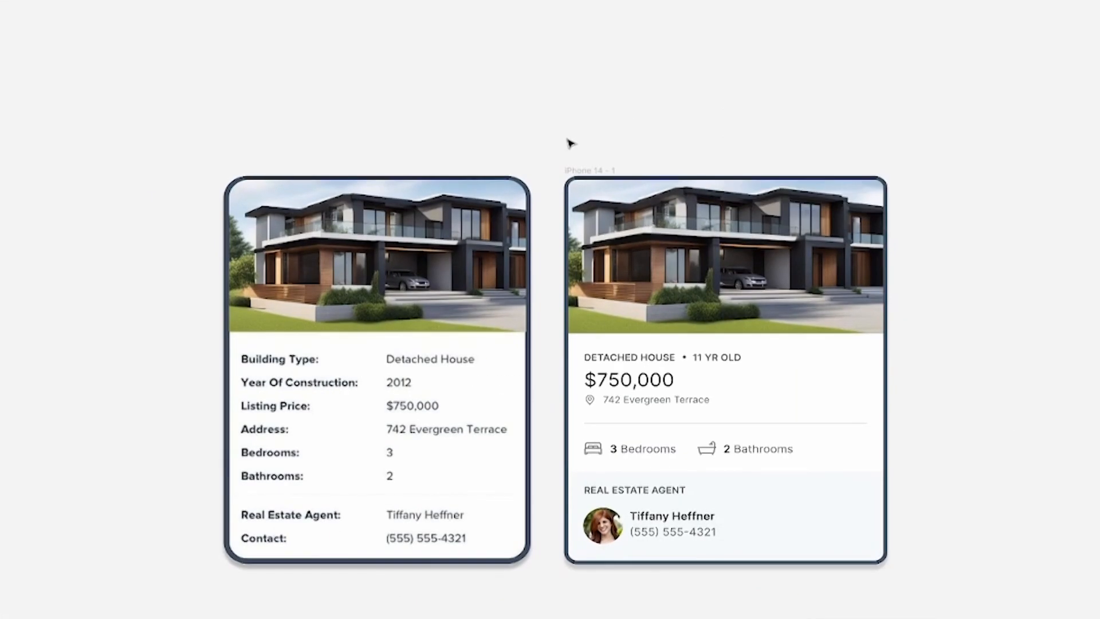
scroll(567, 139, up, 1)
drag(723, 122, 722, 62)
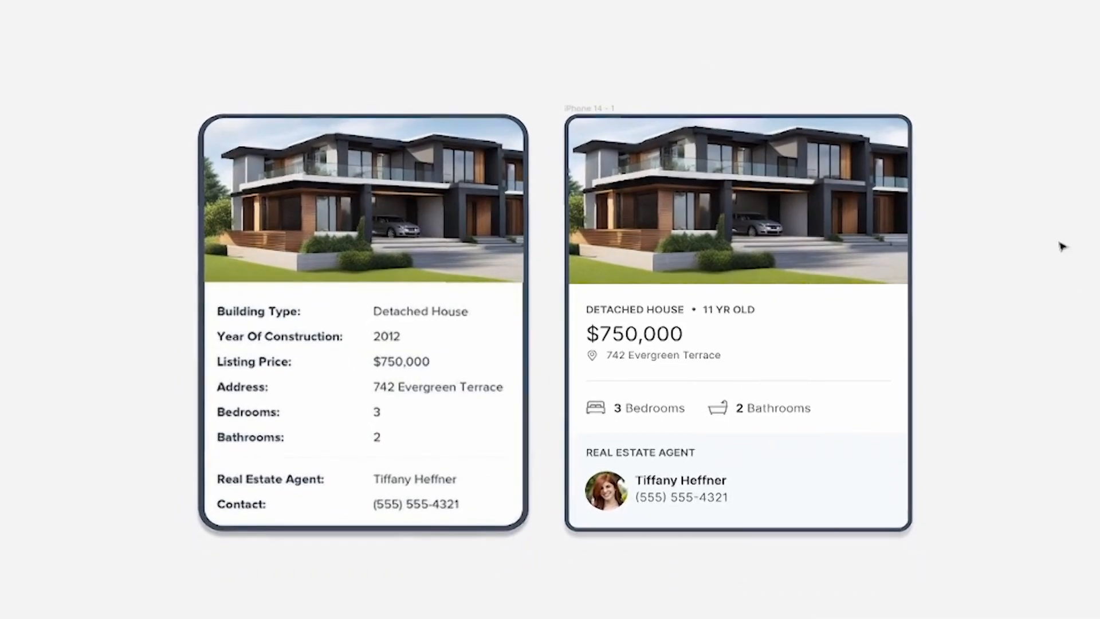
scroll(1013, 411, up, 1)
drag(993, 394, 992, 409)
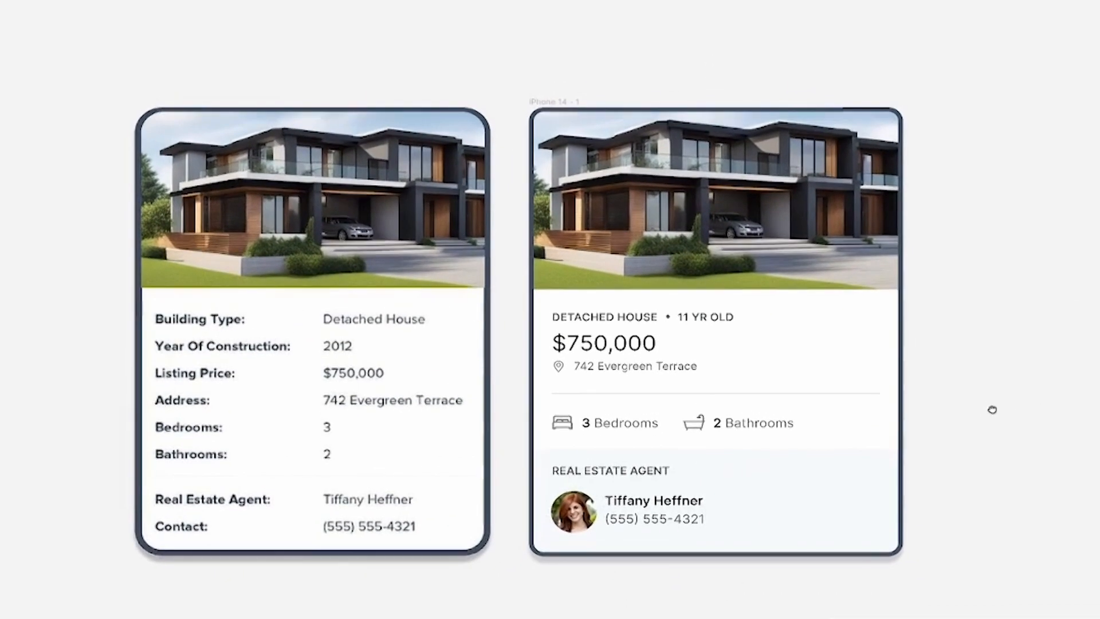